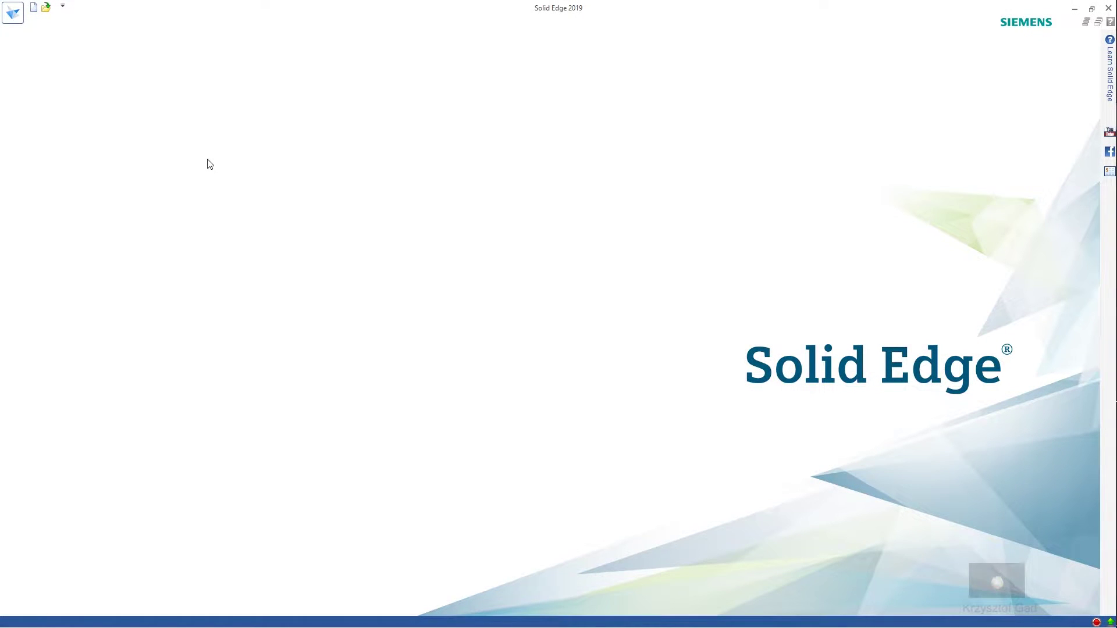
Step: Create a new ISO metric part and transition it from synchronous to ordered modelling
{"action": "left_click", "coordinate": [18, 18]}
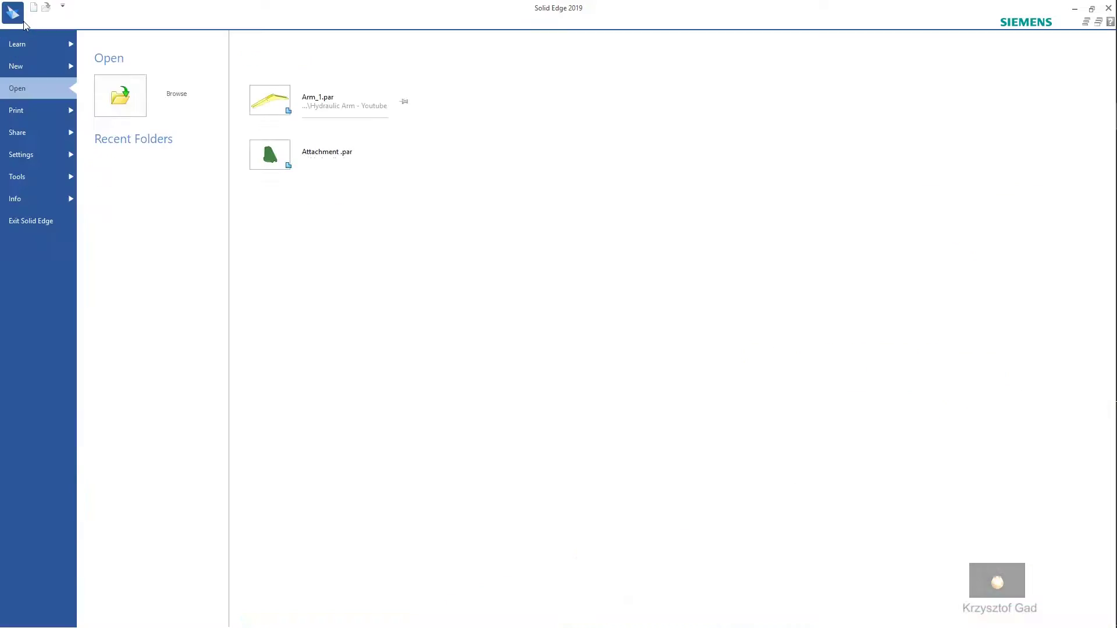
{"action": "left_click", "coordinate": [33, 66]}
{"action": "left_click", "coordinate": [187, 203]}
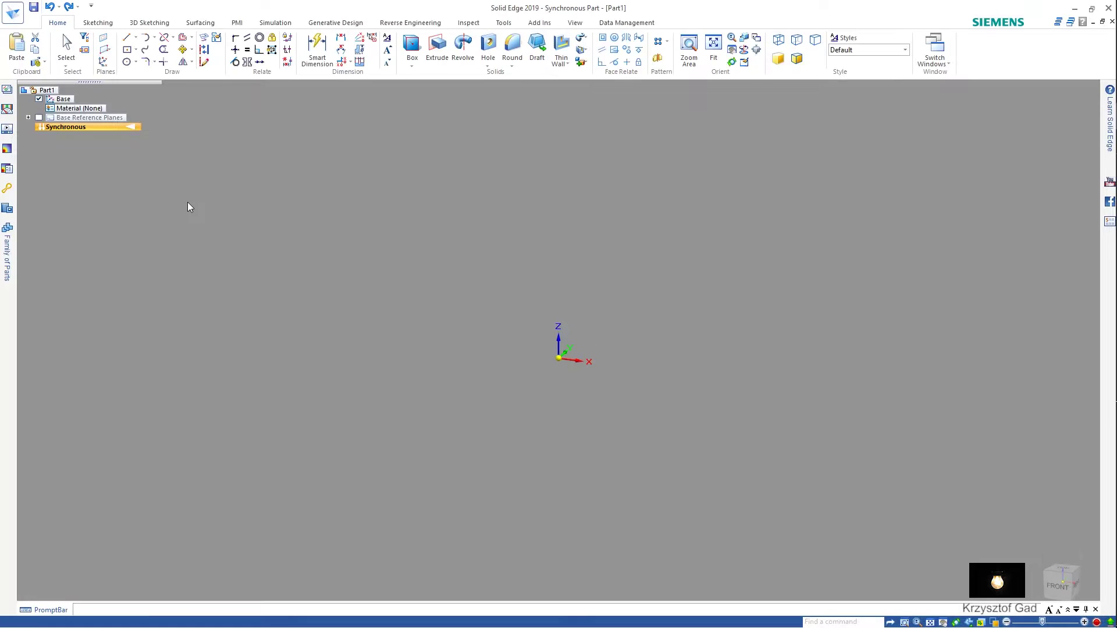
{"action": "right_click", "coordinate": [187, 202]}
{"action": "left_click", "coordinate": [222, 387]}
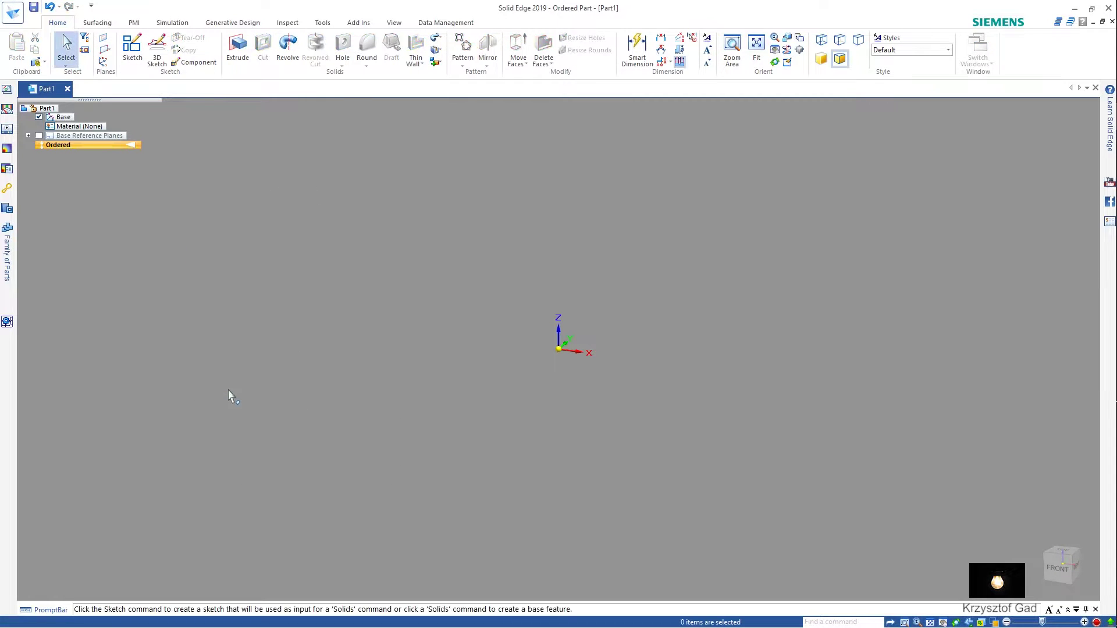
Step: Sketch three 32 mm circles on a reference plane: at the origin, above-left, and far right
{"action": "left_click", "coordinate": [129, 59]}
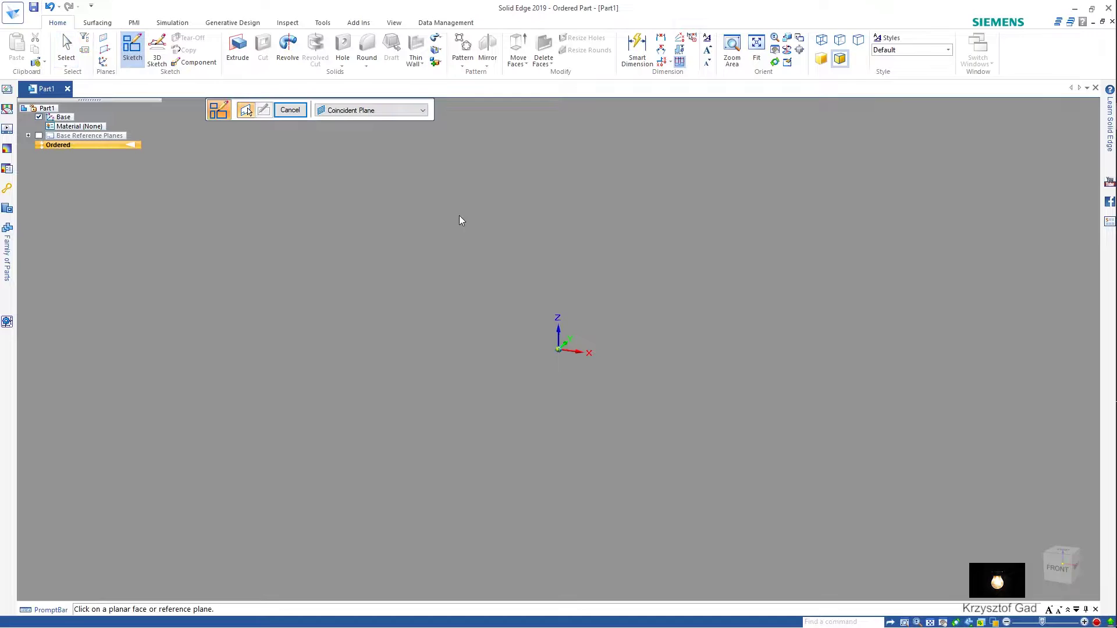
{"action": "left_click", "coordinate": [574, 345]}
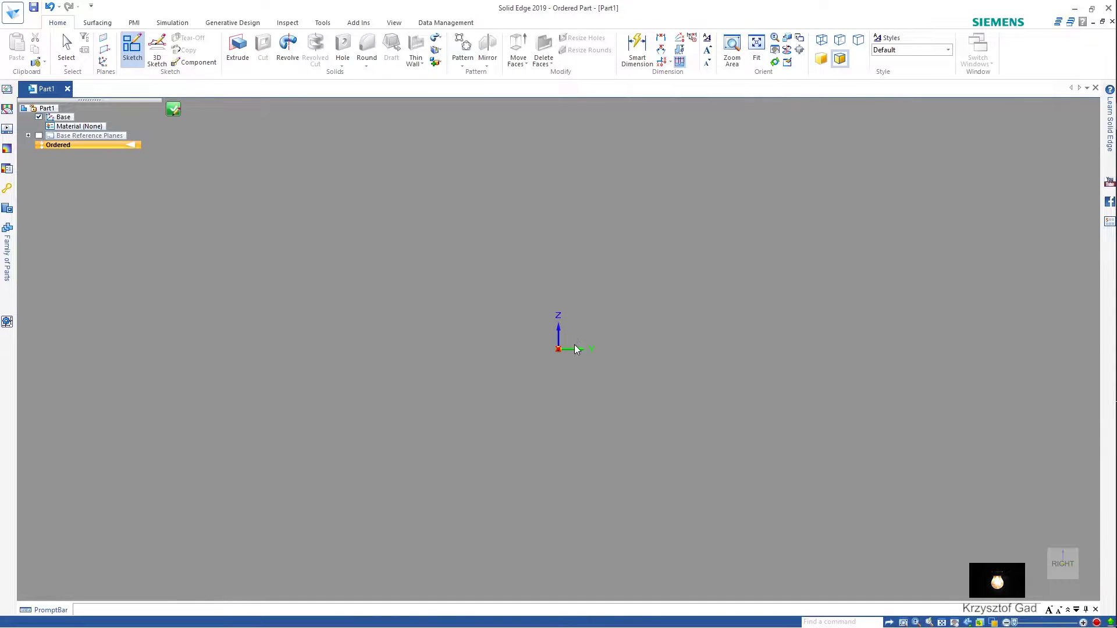
{"action": "right_click_drag", "start_coordinate": [574, 344], "coordinate": [606, 342]}
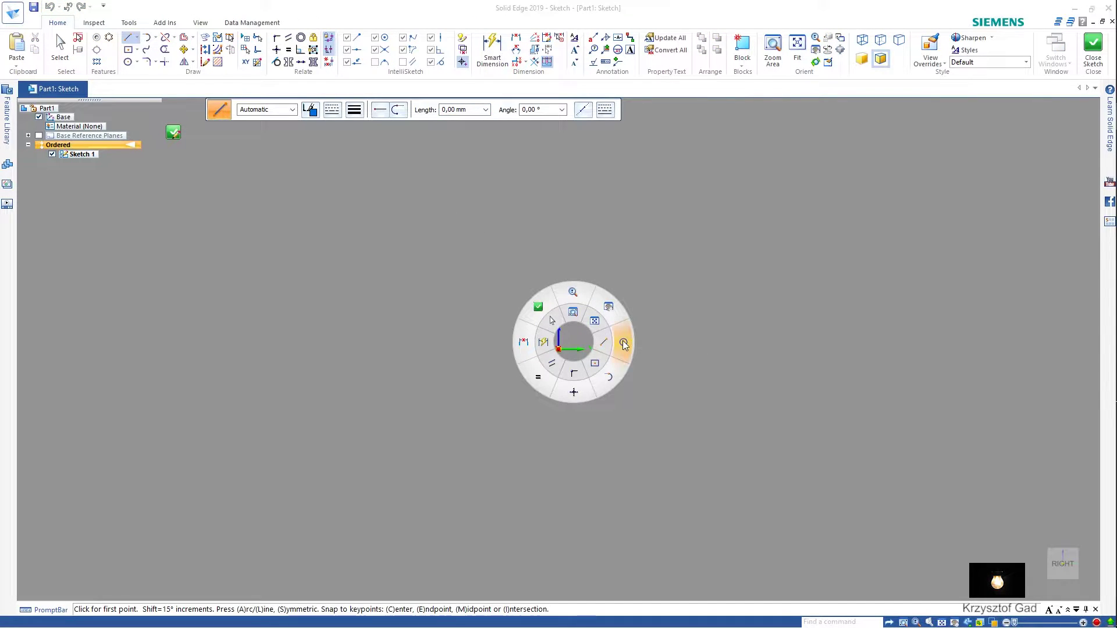
{"action": "left_click", "coordinate": [624, 344]}
{"action": "left_click", "coordinate": [559, 349]}
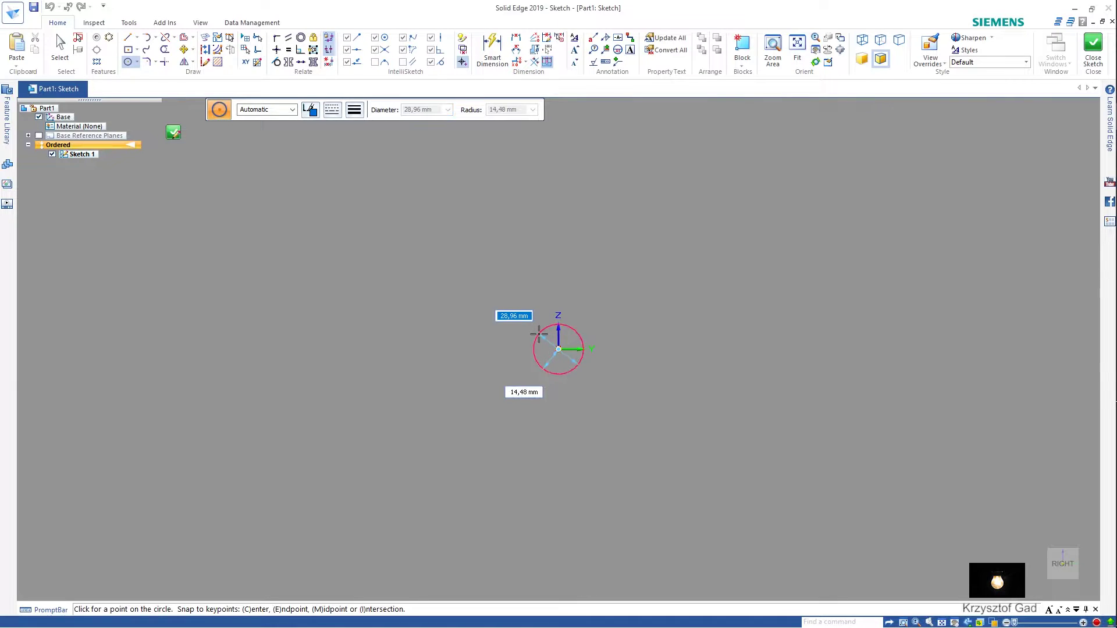
{"action": "type", "text": "32"}
{"action": "key", "text": "Return"}
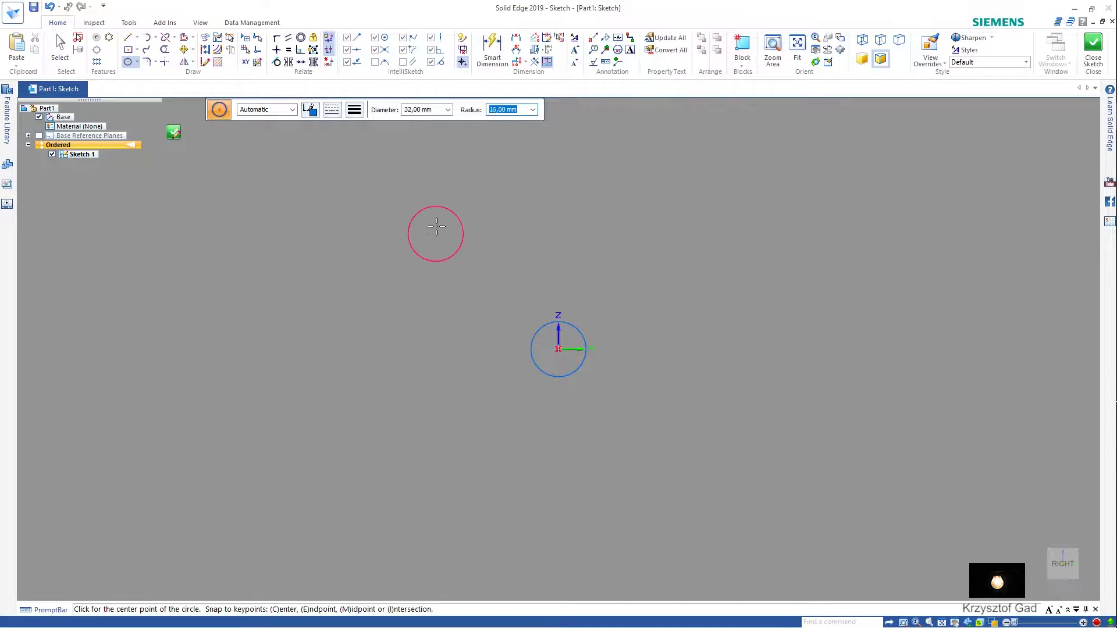
{"action": "left_click", "coordinate": [971, 348]}
Step: Dimension the right circle 800 mm horizontally from the origin circle
{"action": "left_click", "coordinate": [492, 49]}
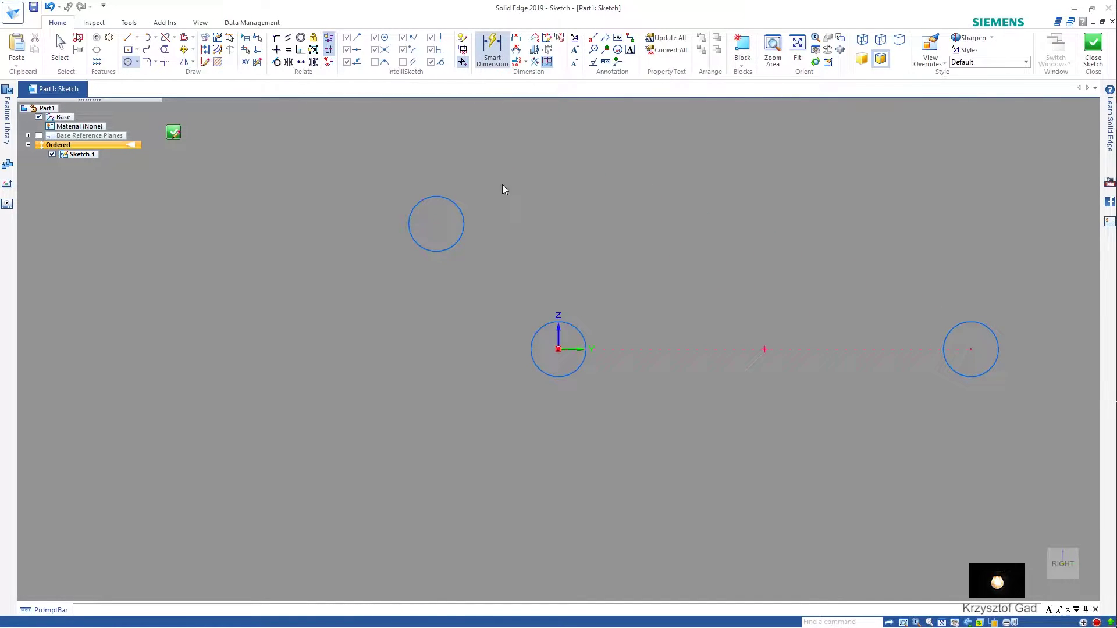
{"action": "left_click", "coordinate": [558, 341]}
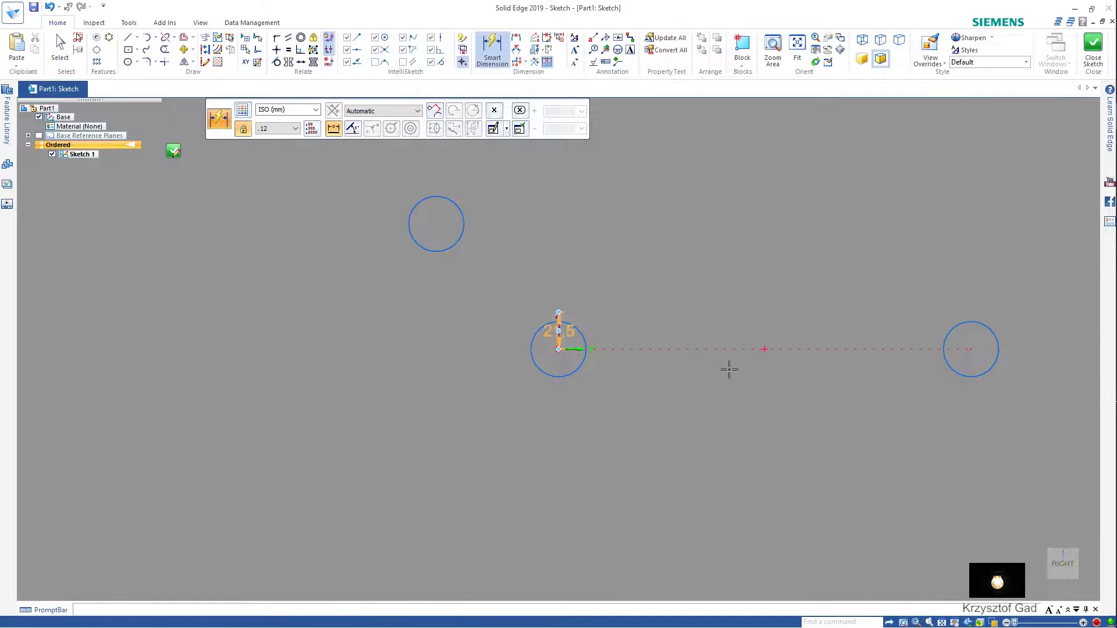
{"action": "left_click", "coordinate": [972, 349]}
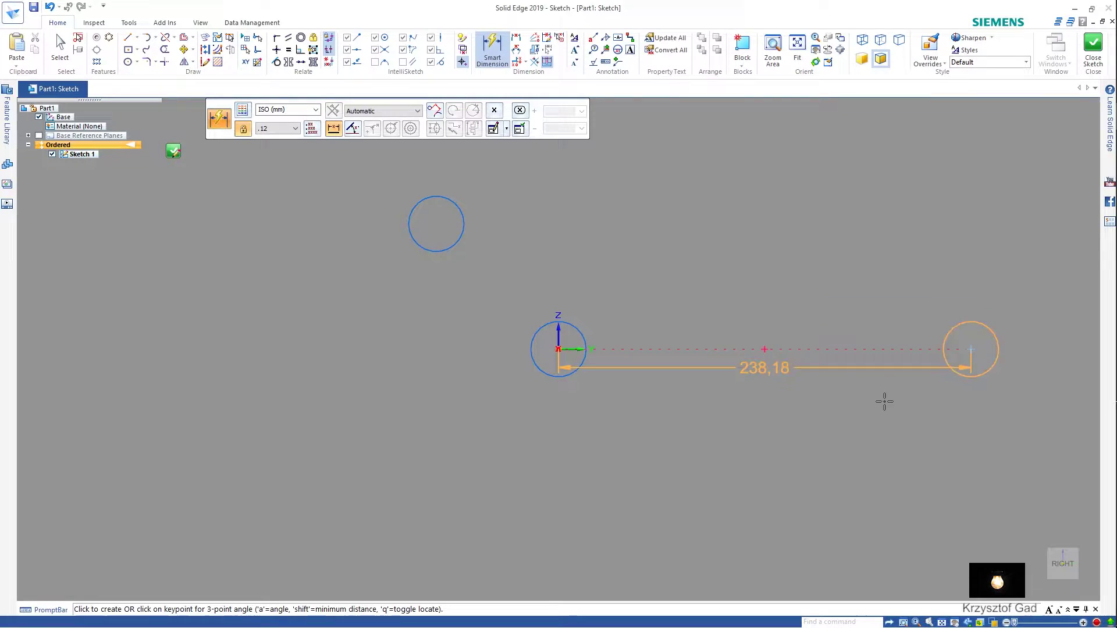
{"action": "left_click", "coordinate": [831, 446]}
{"action": "key", "text": "Return"}
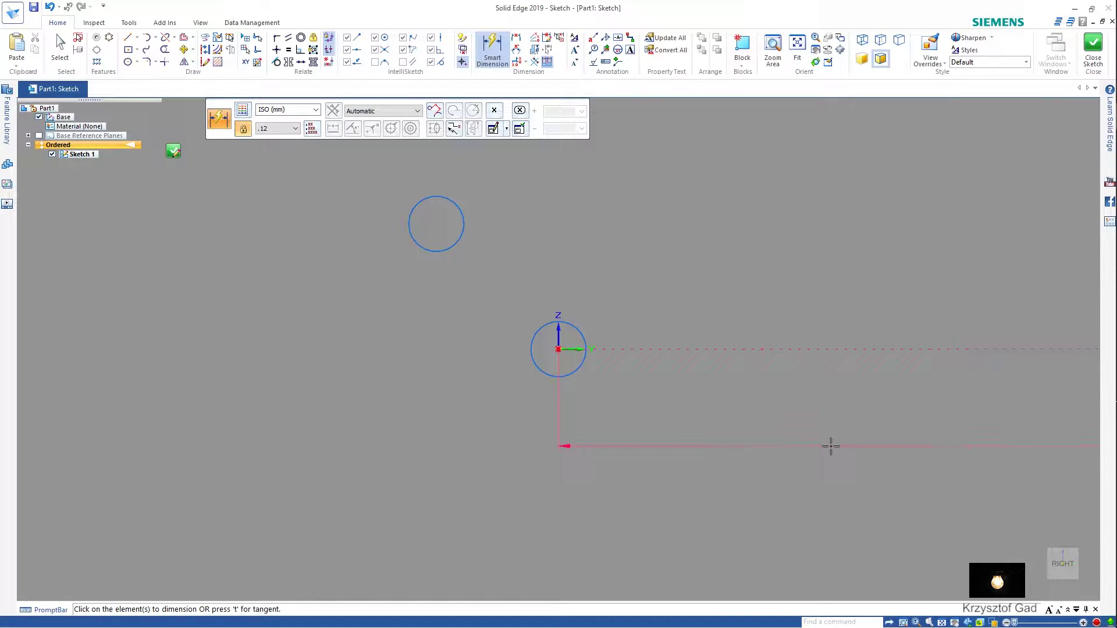
Step: Fix the upper circle 70 mm across and 104 mm above the origin circle
{"action": "left_click", "coordinate": [561, 349]}
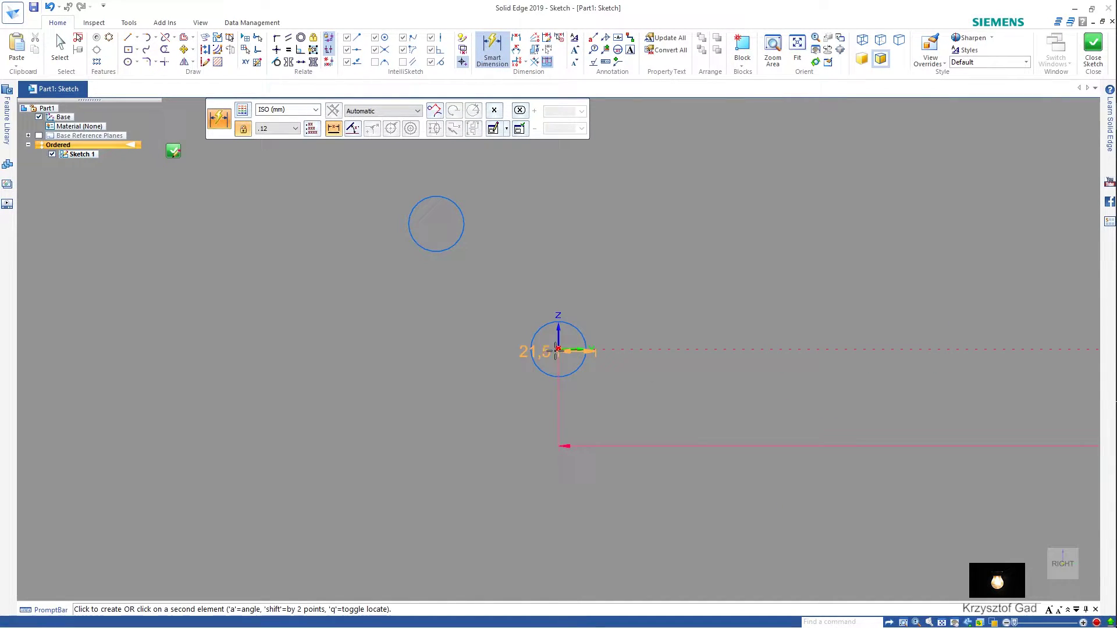
{"action": "left_click", "coordinate": [437, 222]}
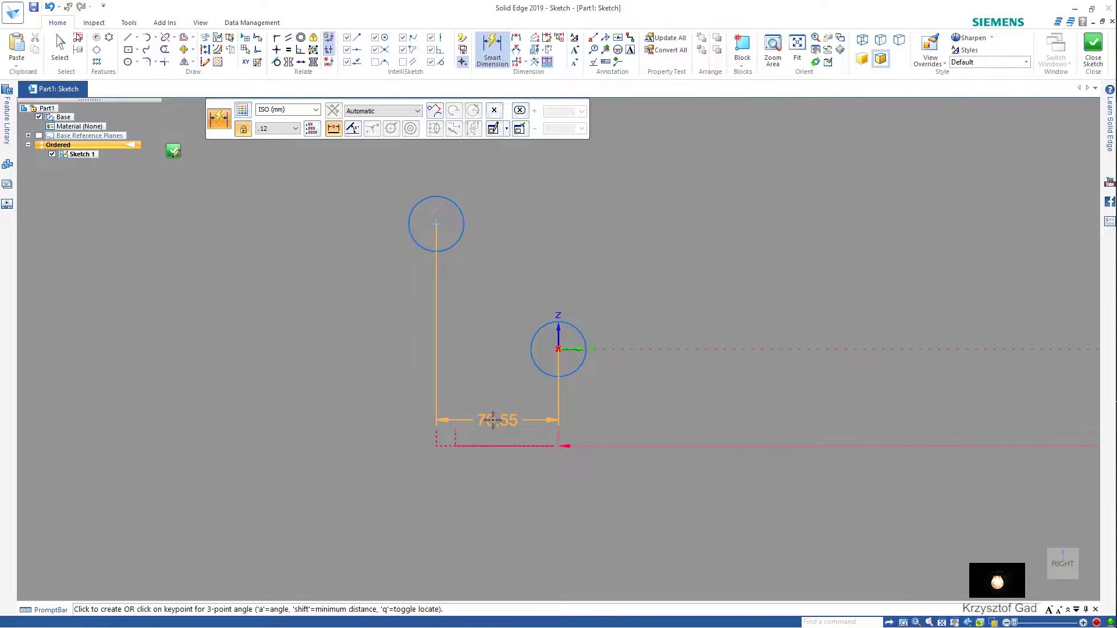
{"action": "left_click", "coordinate": [493, 420]}
{"action": "type", "text": "70"}
{"action": "key", "text": "Return"}
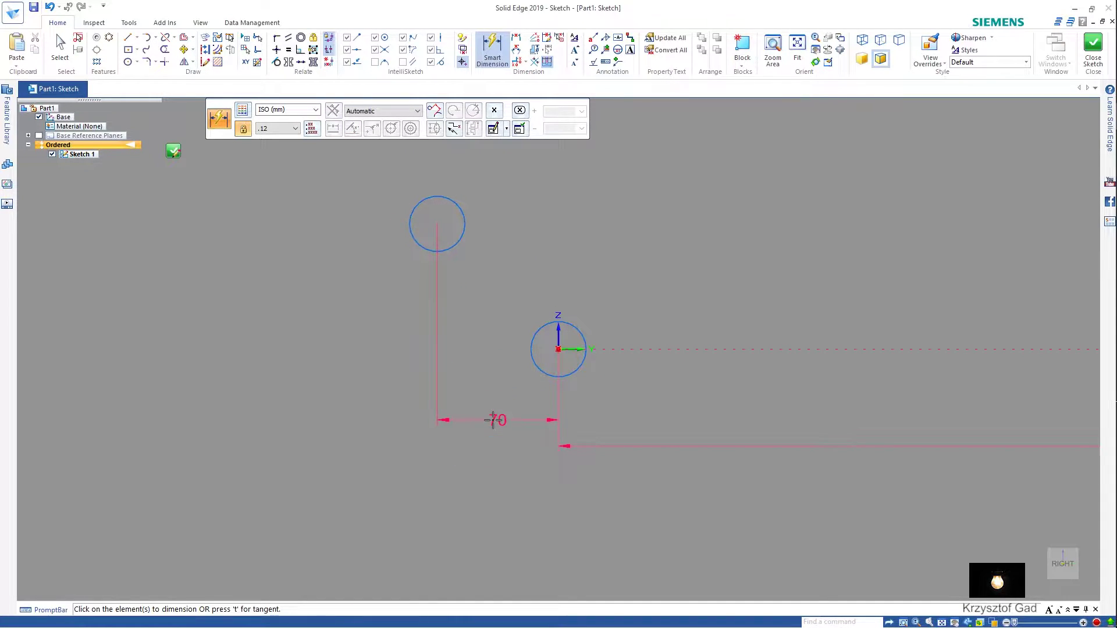
{"action": "left_click", "coordinate": [565, 349]}
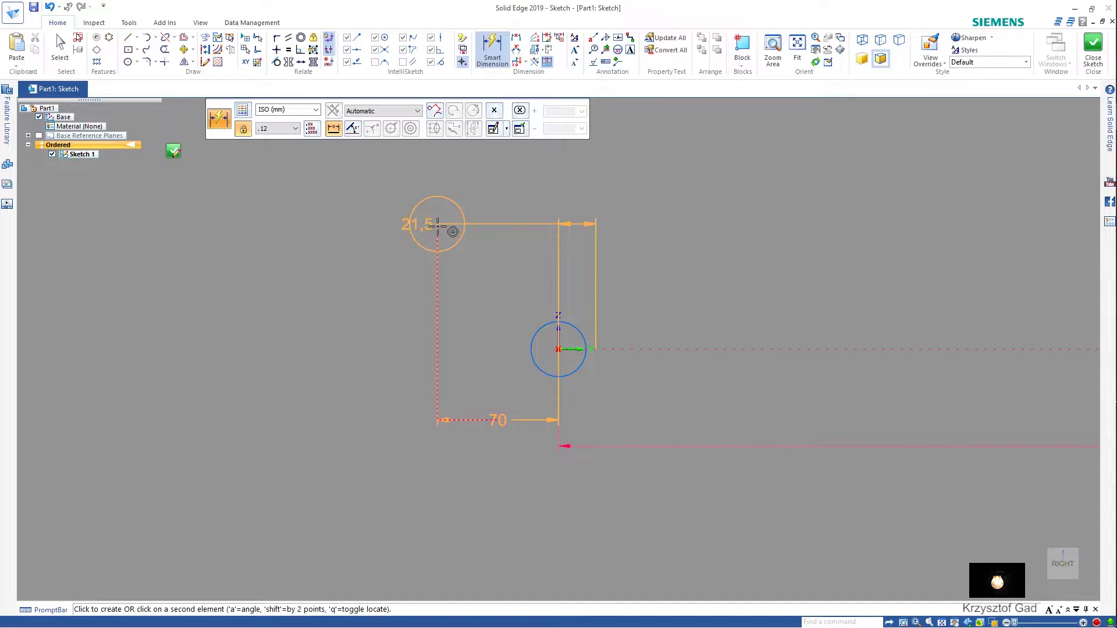
{"action": "left_click", "coordinate": [437, 226]}
{"action": "left_click", "coordinate": [352, 257]}
{"action": "type", "text": "104"}
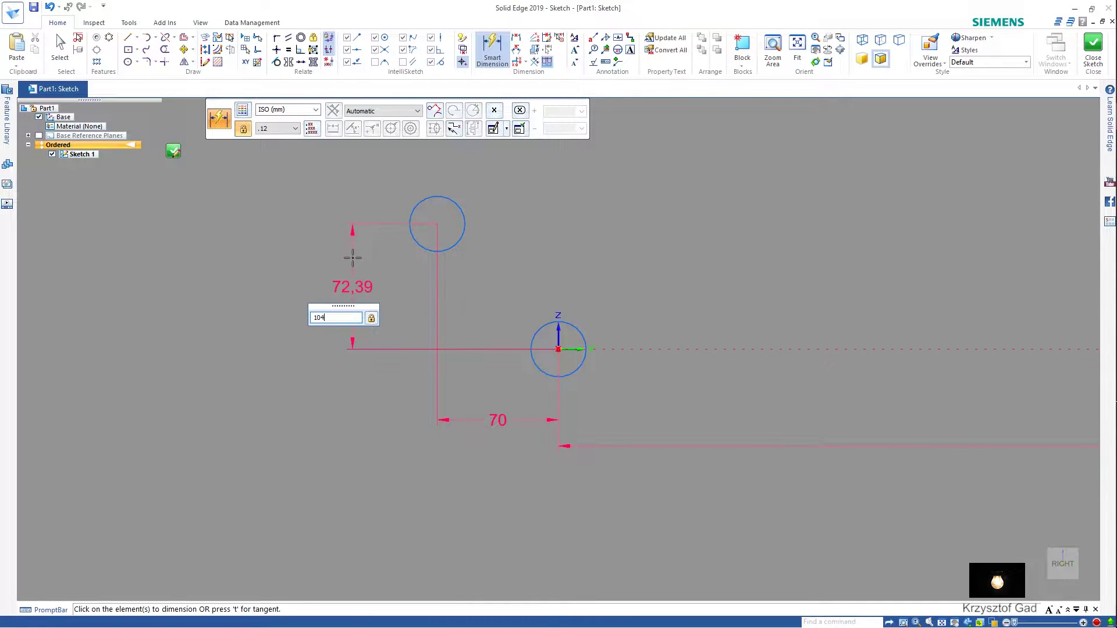
{"action": "key", "text": "Return"}
Step: Add ø32 diameter dimensions to all three circles
{"action": "scroll", "coordinate": [401, 250], "scroll_direction": "down", "scroll_amount": 1}
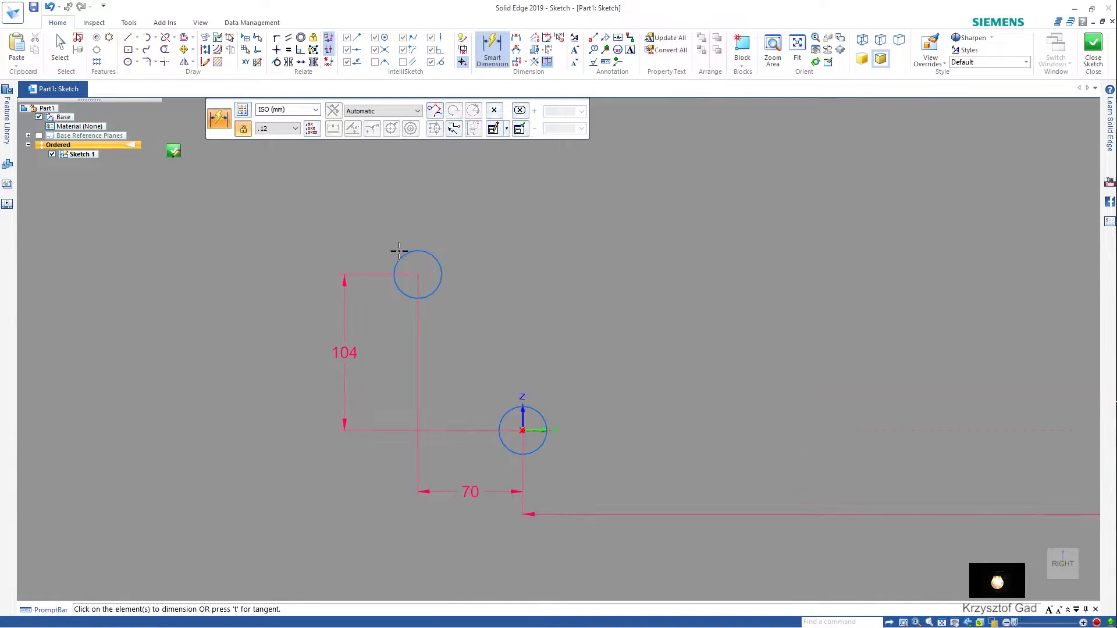
{"action": "left_click", "coordinate": [400, 254]}
{"action": "left_click", "coordinate": [391, 252]}
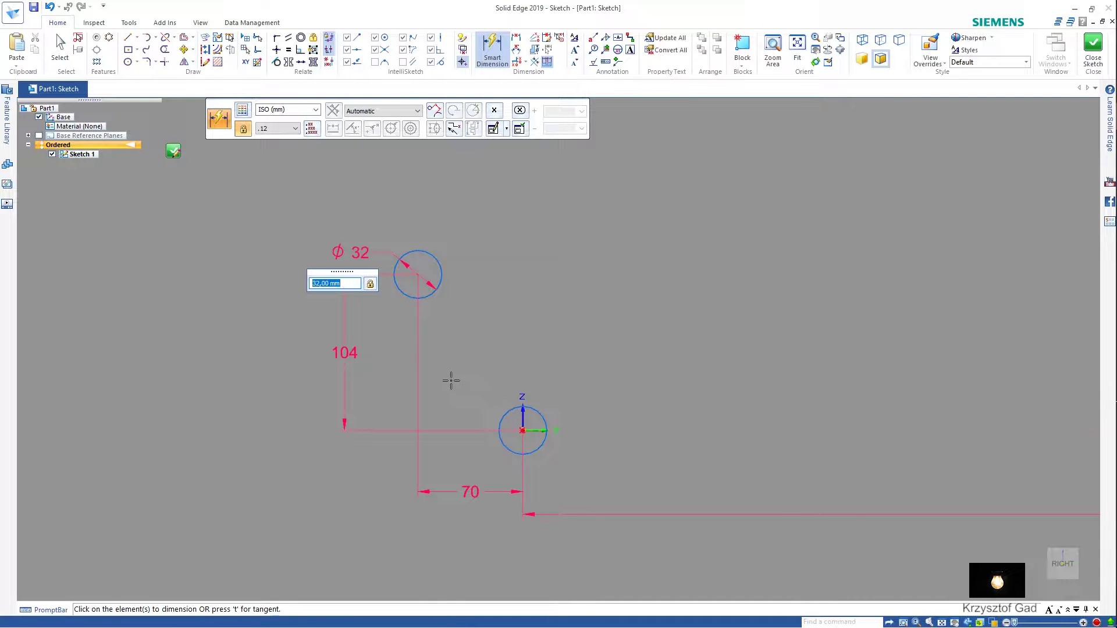
{"action": "key", "text": "Return"}
{"action": "left_click", "coordinate": [499, 449]}
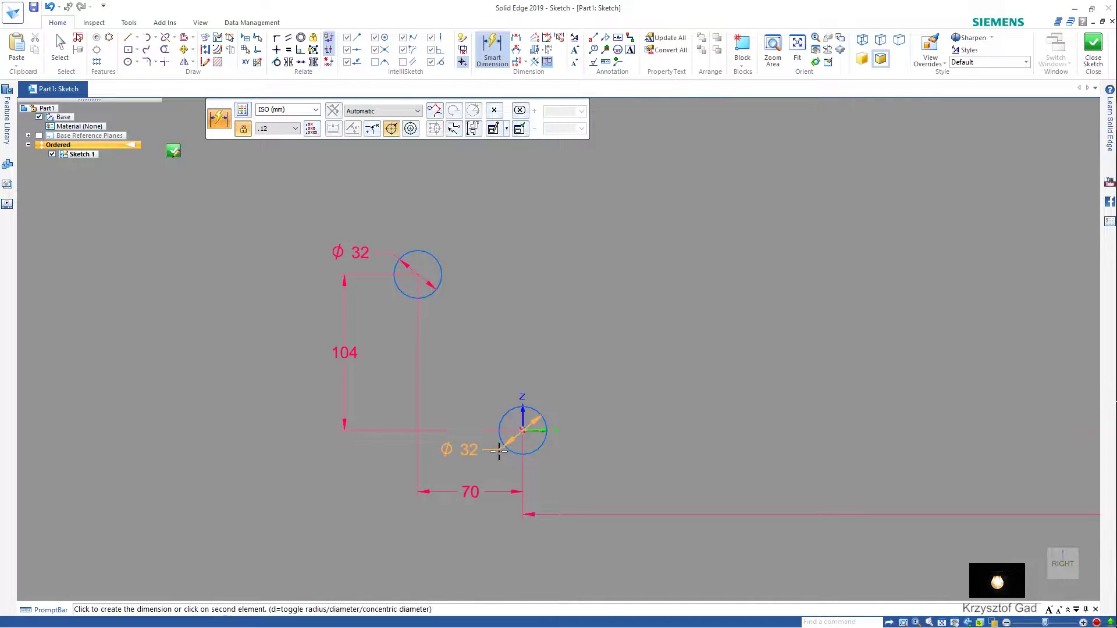
{"action": "left_click", "coordinate": [495, 455]}
{"action": "scroll", "coordinate": [526, 471], "scroll_direction": "down", "scroll_amount": 3}
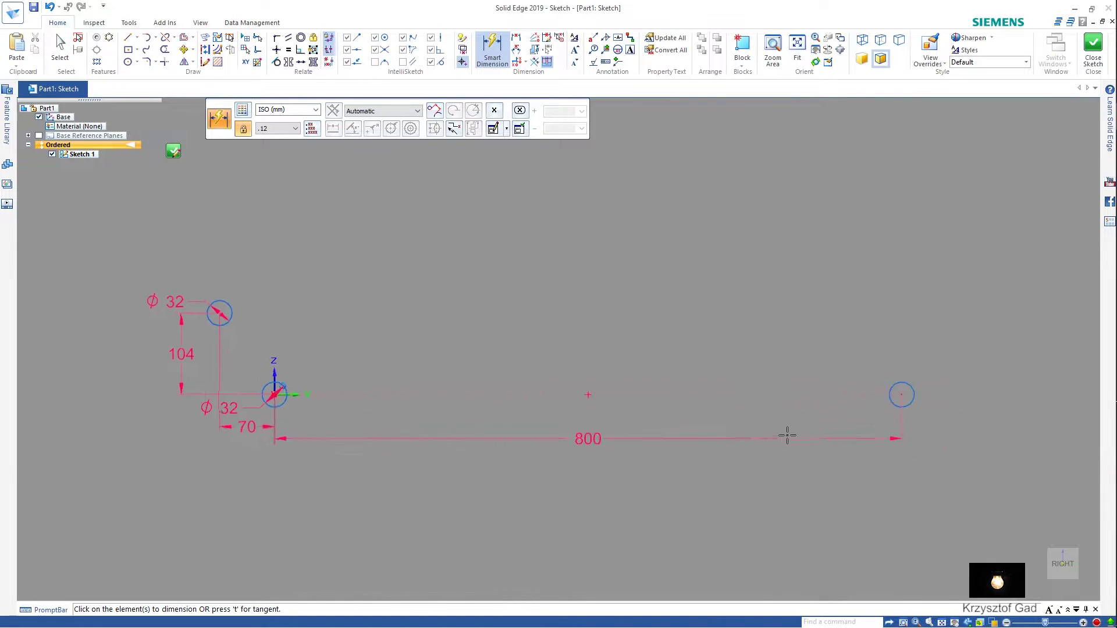
{"action": "left_click", "coordinate": [782, 396]}
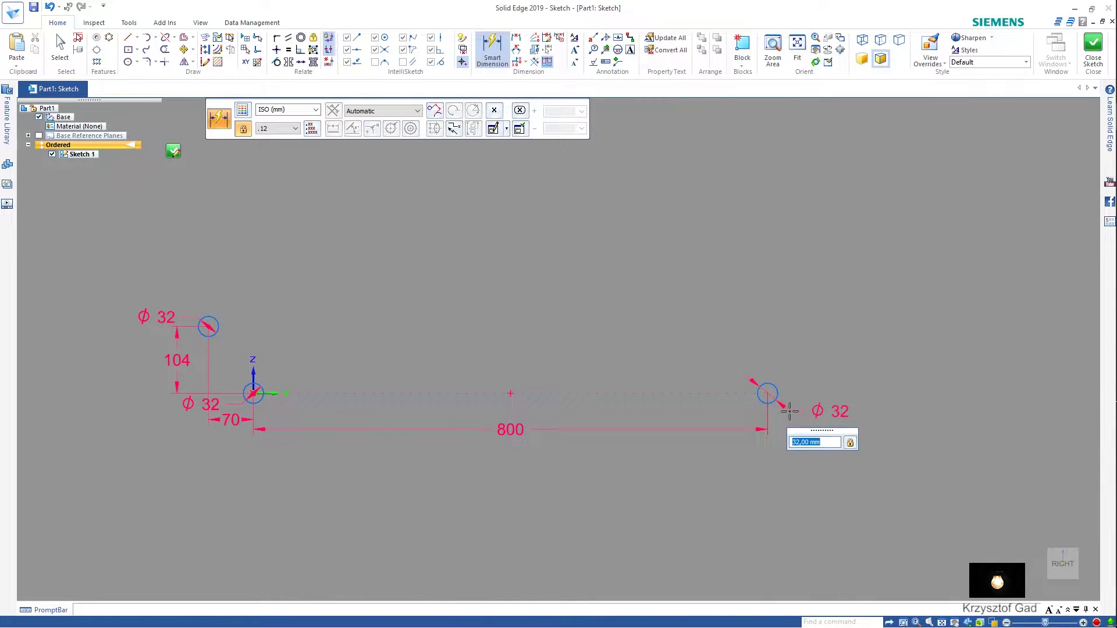
{"action": "scroll", "coordinate": [790, 407], "scroll_direction": "up", "scroll_amount": 3}
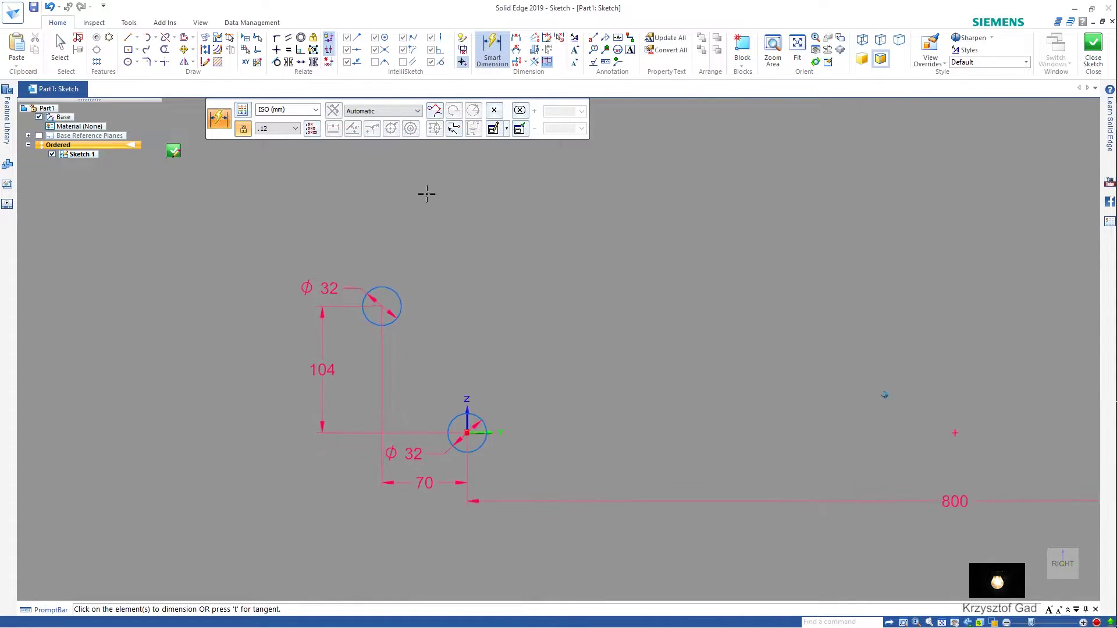
Step: Draw a line from the upper circle down to the origin circle
{"action": "key", "text": "l"}
{"action": "scroll", "coordinate": [303, 305], "scroll_direction": "up", "scroll_amount": 3}
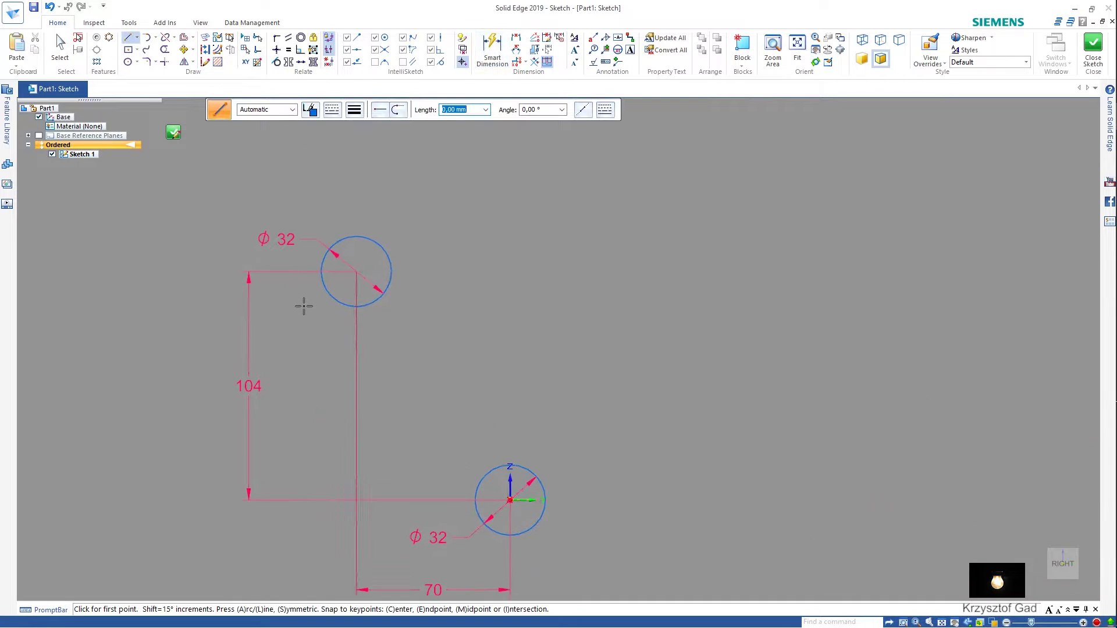
{"action": "left_click", "coordinate": [324, 290]}
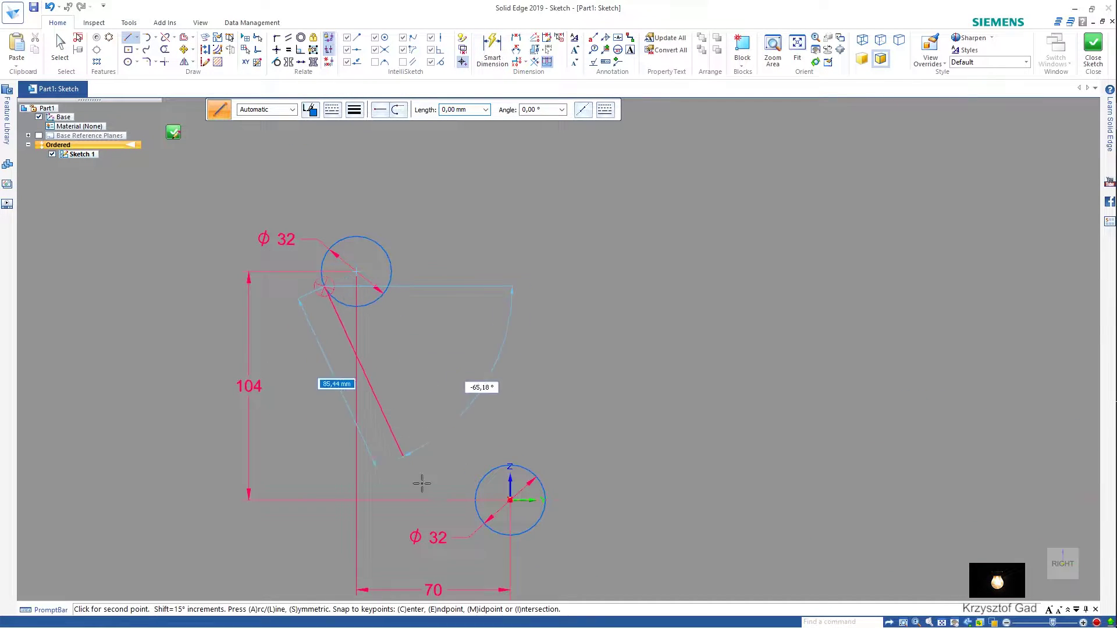
{"action": "left_click", "coordinate": [483, 525]}
Step: Draw a two-segment line with a midway bend from the origin circle to the right circle
{"action": "scroll", "coordinate": [382, 456], "scroll_direction": "down", "scroll_amount": 2}
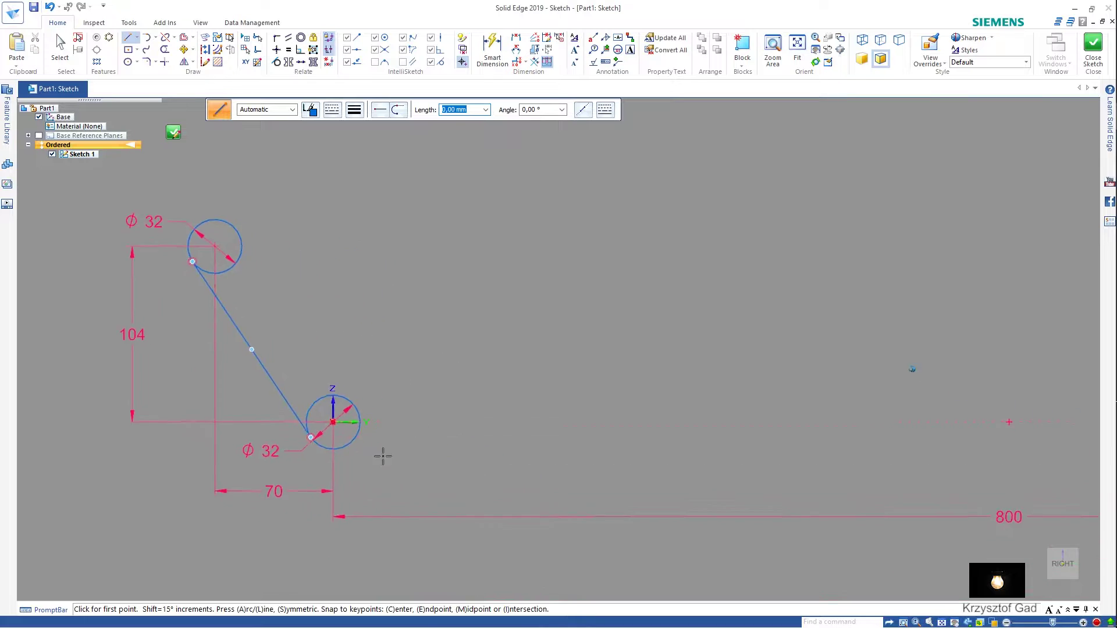
{"action": "middle_click_drag", "start_coordinate": [383, 456], "coordinate": [286, 443]}
{"action": "left_click", "coordinate": [310, 437]}
{"action": "scroll", "coordinate": [310, 437], "scroll_direction": "down", "scroll_amount": 2}
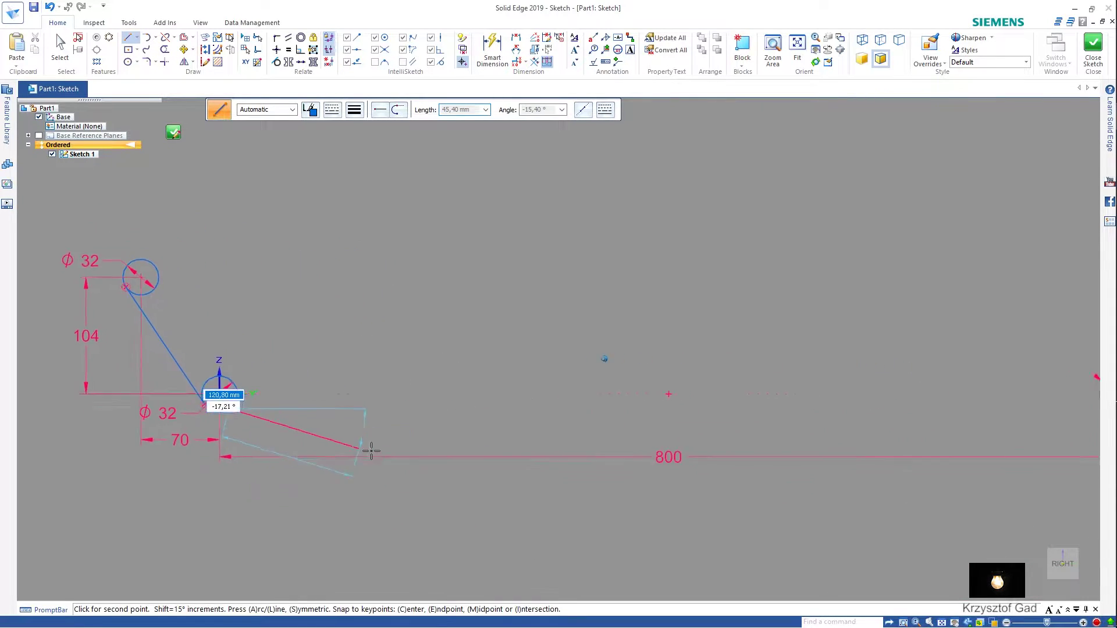
{"action": "scroll", "coordinate": [369, 451], "scroll_direction": "down", "scroll_amount": 1}
{"action": "left_click", "coordinate": [474, 385]}
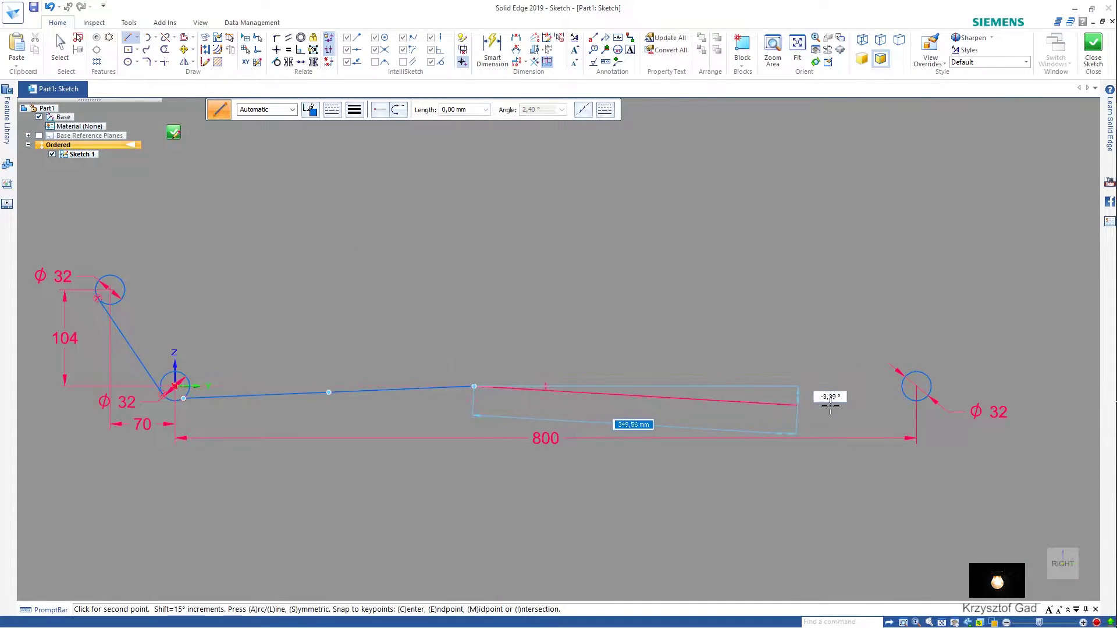
{"action": "left_click", "coordinate": [910, 390]}
{"action": "right_click", "coordinate": [808, 350]}
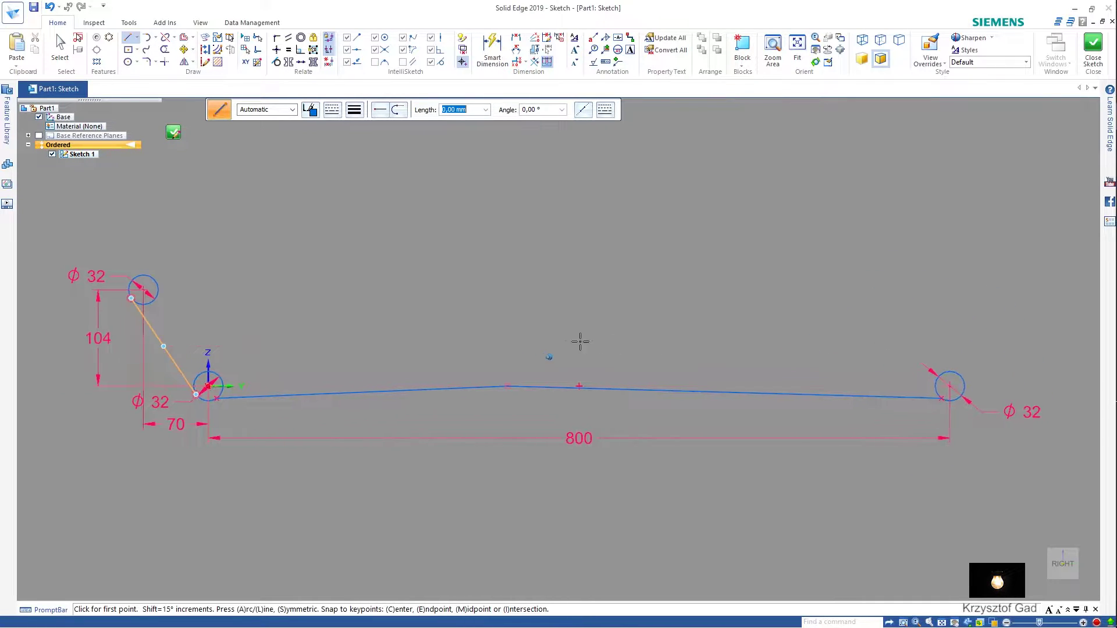
{"action": "scroll", "coordinate": [578, 339], "scroll_direction": "up", "scroll_amount": 1}
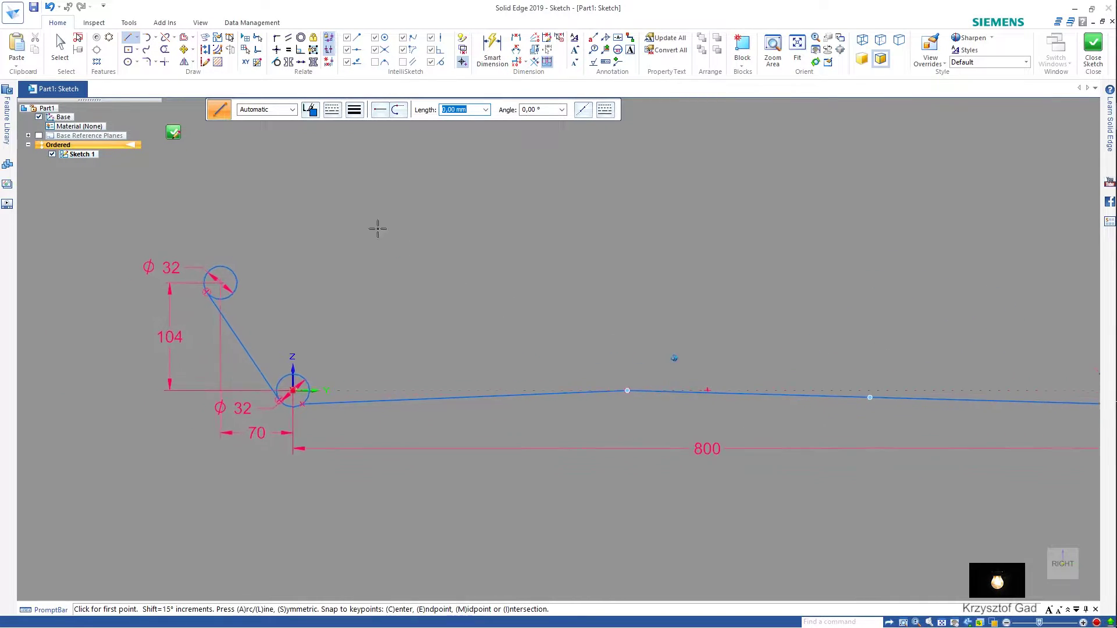
Step: Connect the two lower lines at their bend point
{"action": "left_click", "coordinate": [277, 38]}
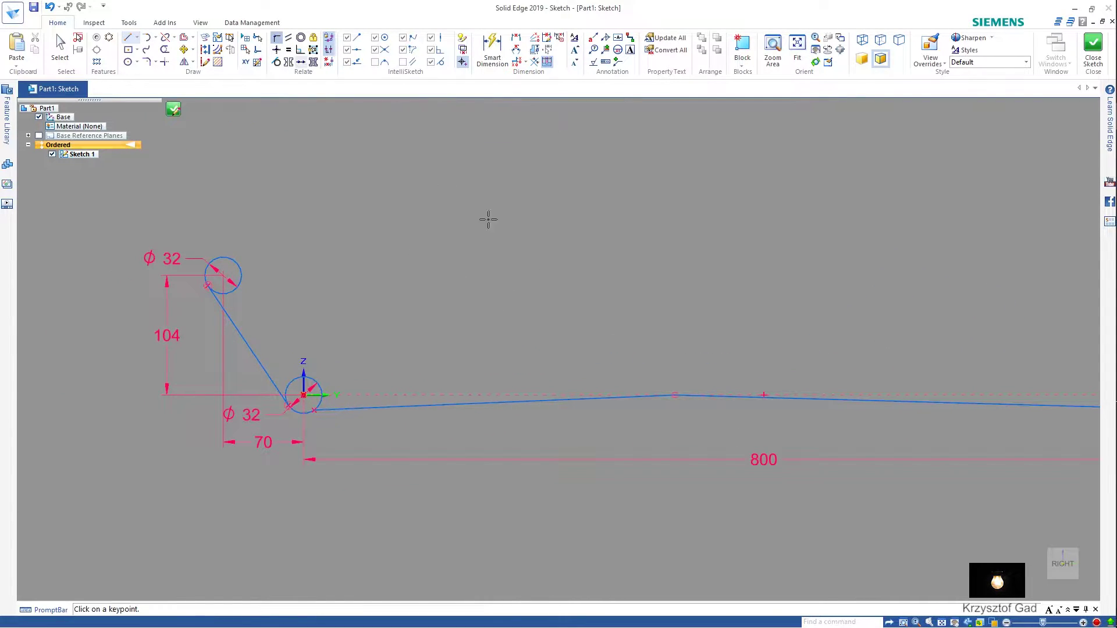
{"action": "left_click", "coordinate": [672, 395]}
{"action": "left_click", "coordinate": [316, 396]}
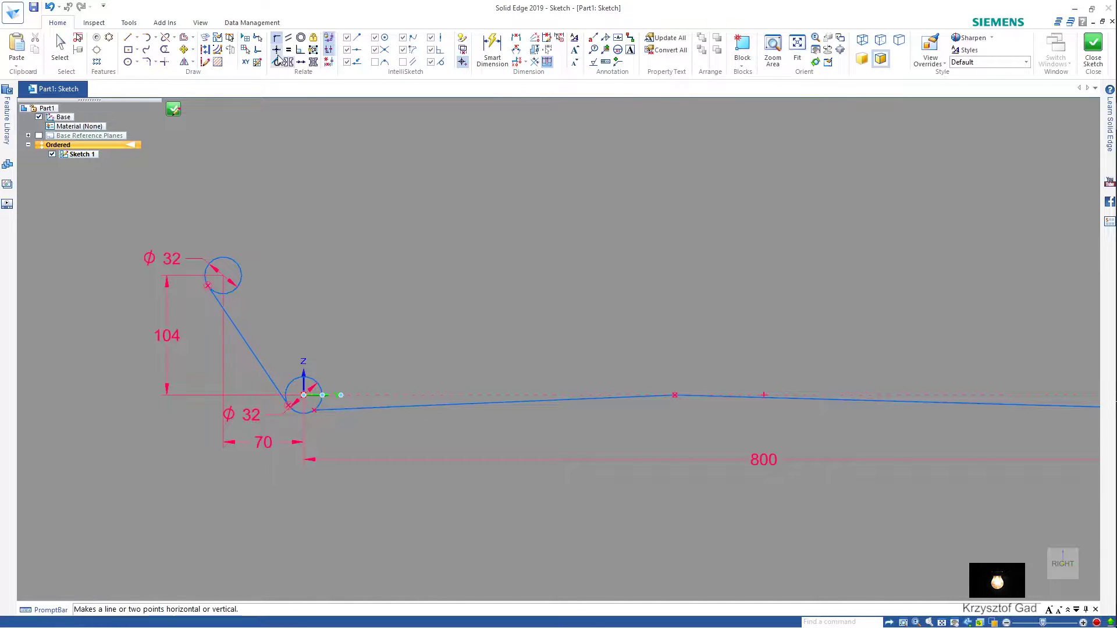
Step: Dimension the bend point 325 mm horizontally from the origin circle
{"action": "left_click", "coordinate": [492, 48]}
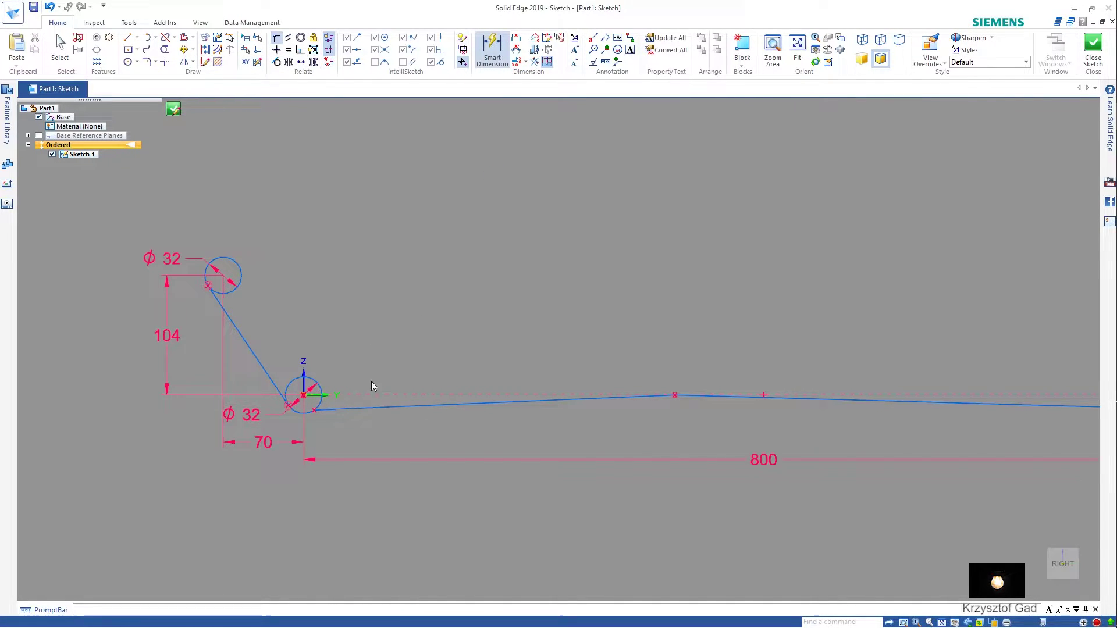
{"action": "left_click", "coordinate": [303, 370]}
{"action": "left_click", "coordinate": [675, 395]}
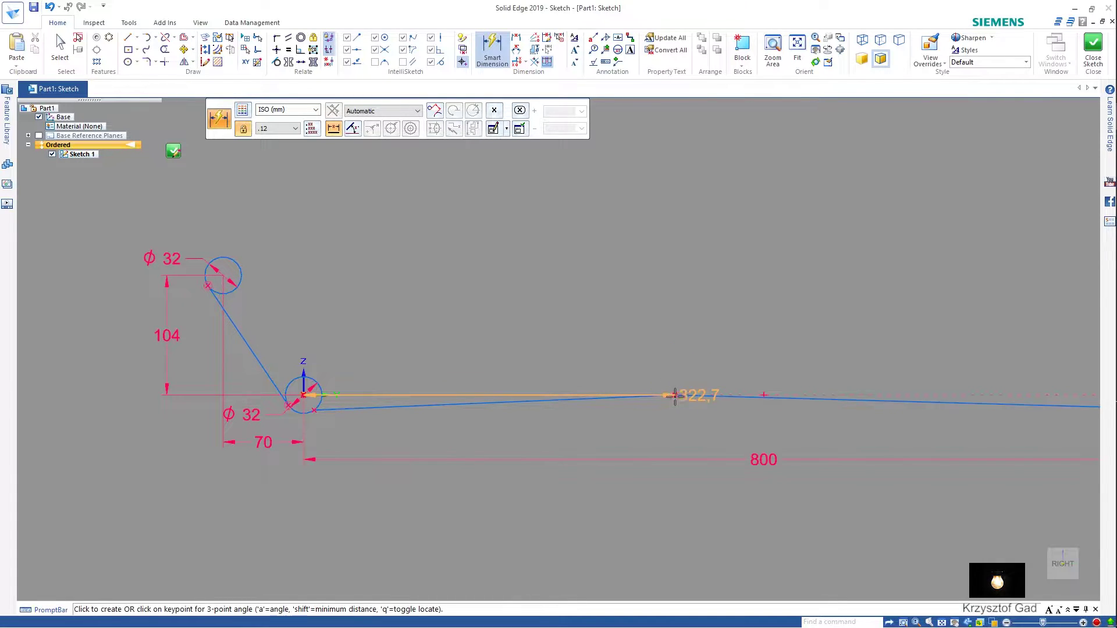
{"action": "left_click", "coordinate": [555, 441]}
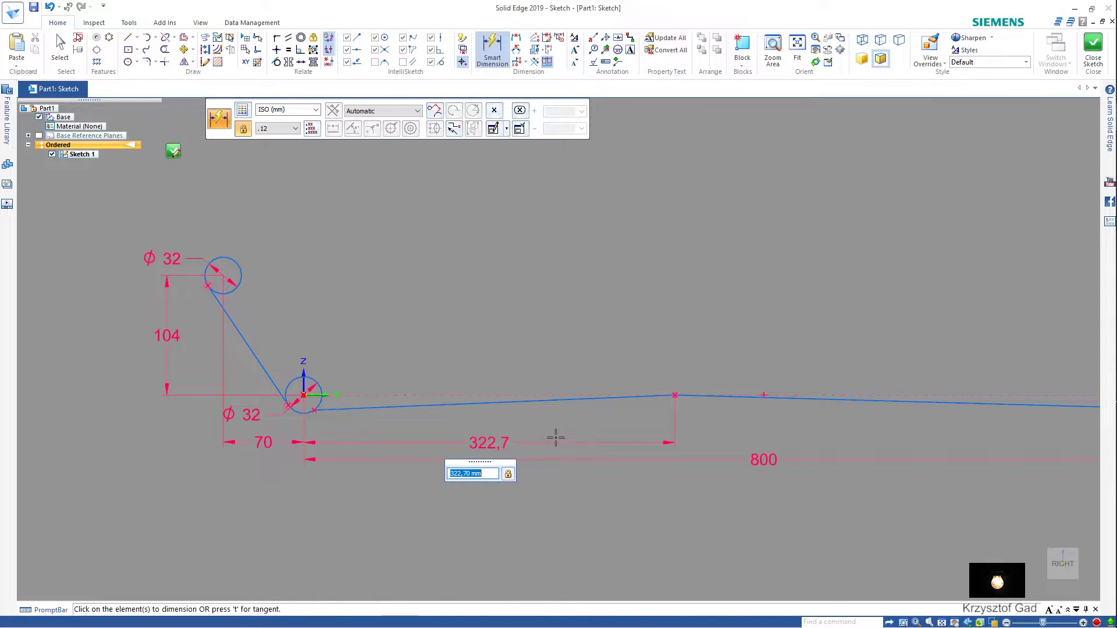
{"action": "type", "text": "325"}
{"action": "key", "text": "Return"}
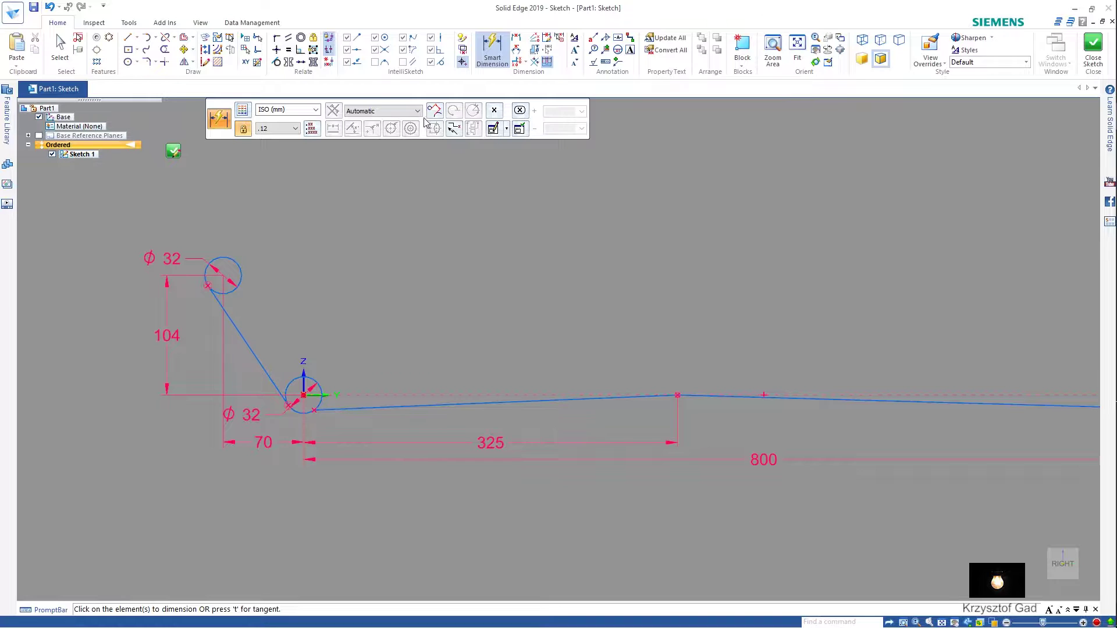
{"action": "left_click", "coordinate": [276, 61]}
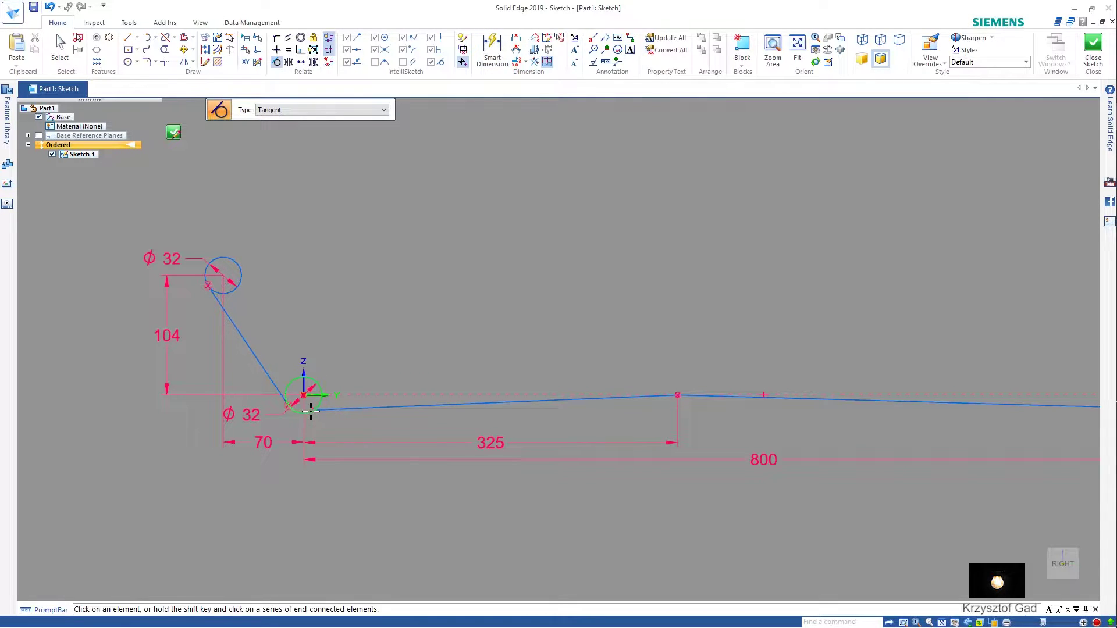
Step: Start a new line at the top keypoint of the upper-left ø32 circle
{"action": "scroll", "coordinate": [381, 424], "scroll_direction": "right", "scroll_amount": 5, "text": "ctrl"}
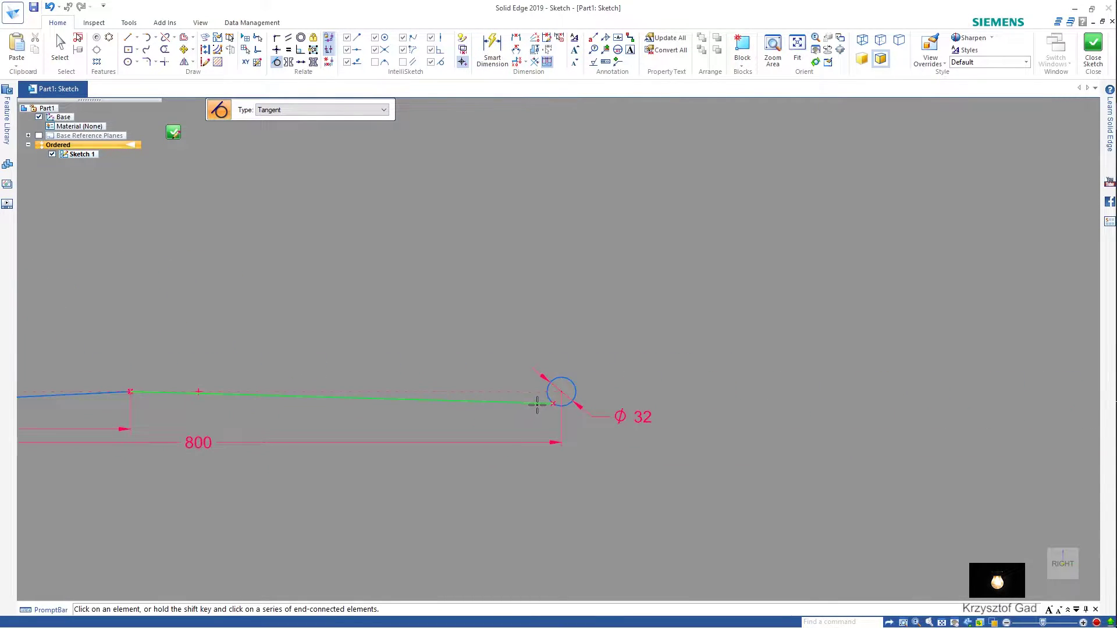
{"action": "scroll", "coordinate": [541, 416], "scroll_direction": "left", "scroll_amount": 3, "text": "ctrl"}
{"action": "scroll", "coordinate": [516, 429], "scroll_direction": "left", "scroll_amount": 3, "text": "ctrl"}
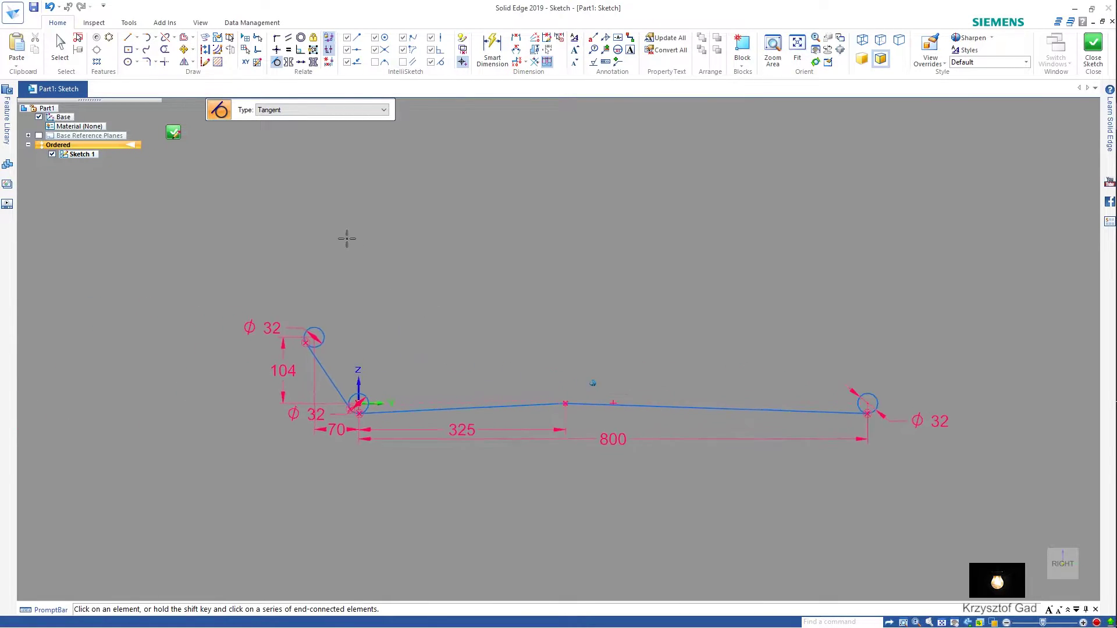
{"action": "left_click", "coordinate": [128, 40]}
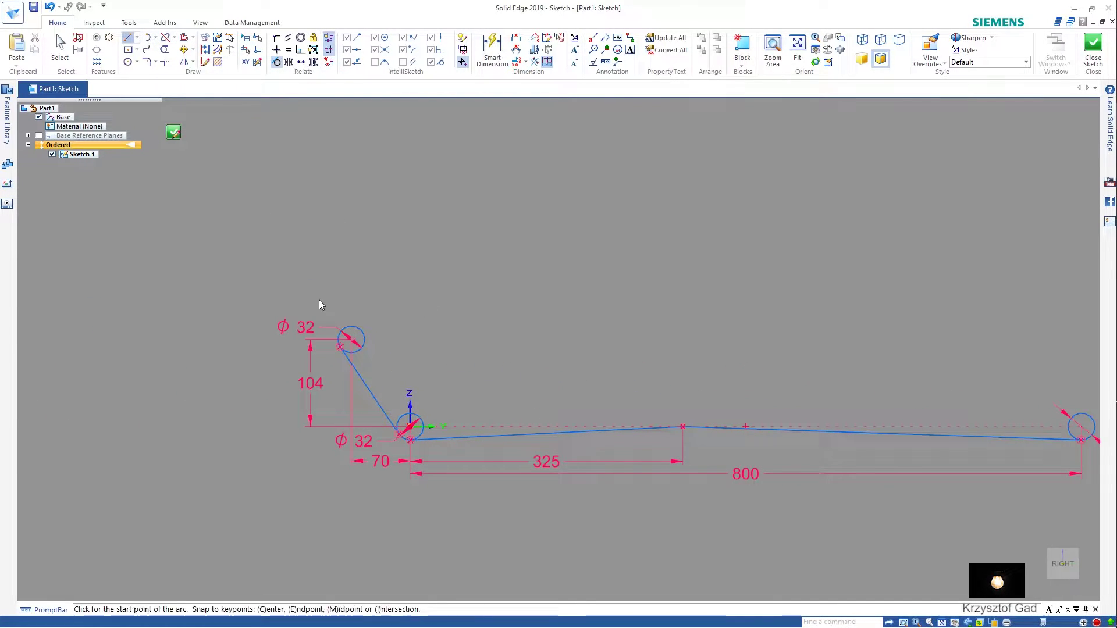
{"action": "left_click", "coordinate": [352, 327]}
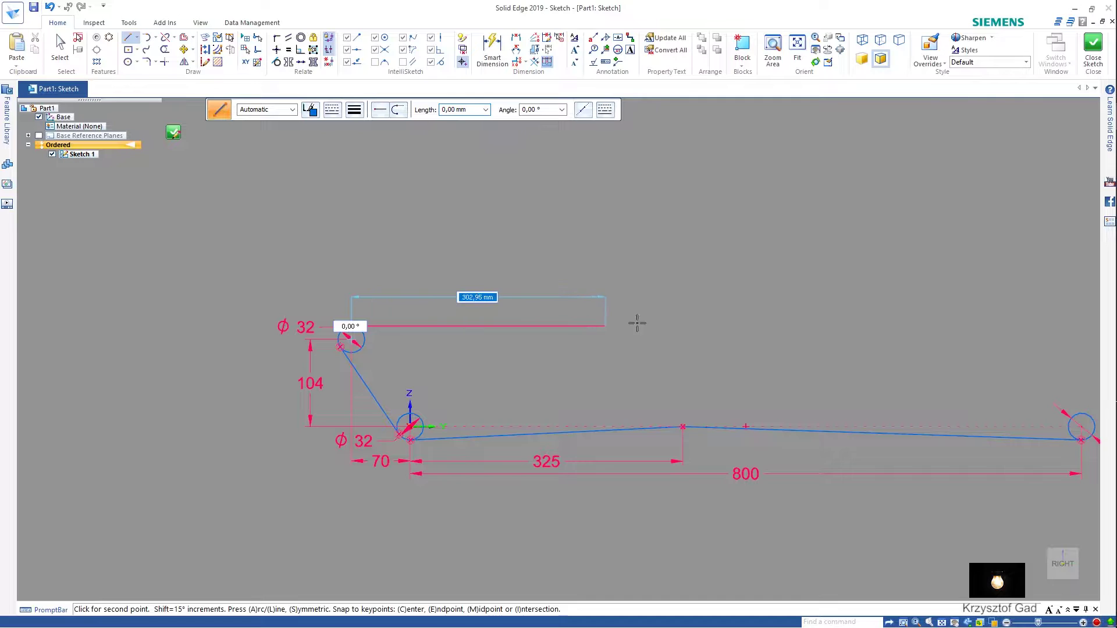
Step: Draw the upper outline: a horizontal top run, then sloping segments down to the right ø32 circle
{"action": "left_click", "coordinate": [719, 325]}
{"action": "left_click", "coordinate": [800, 355]}
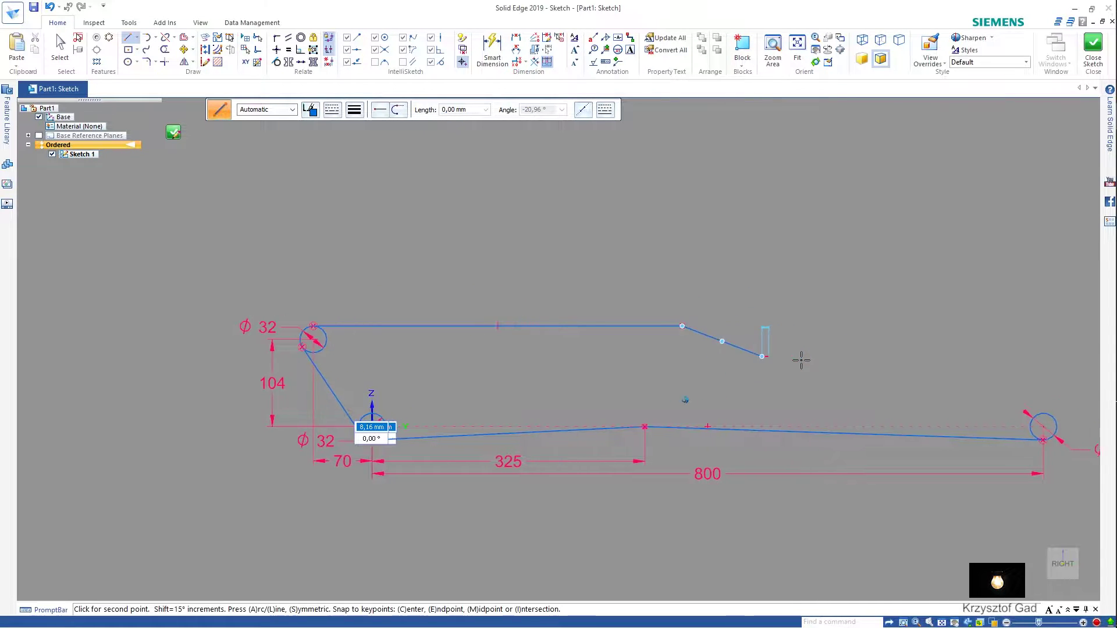
{"action": "scroll", "coordinate": [801, 367], "scroll_direction": "up", "scroll_amount": 1}
{"action": "scroll", "coordinate": [779, 401], "scroll_direction": "up", "scroll_amount": 2}
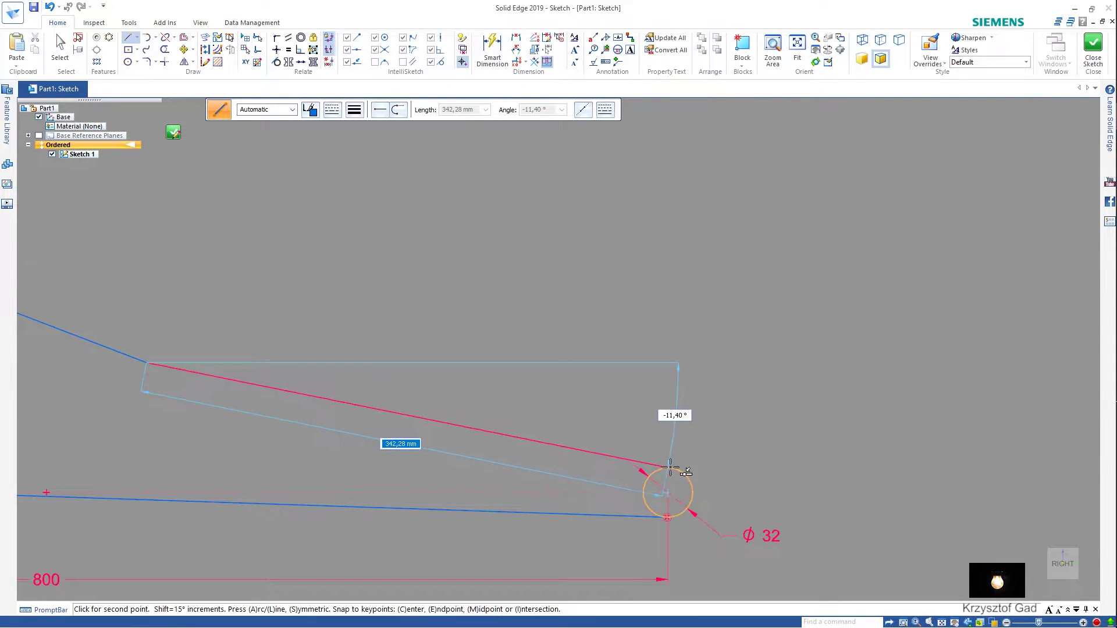
{"action": "left_click", "coordinate": [670, 467]}
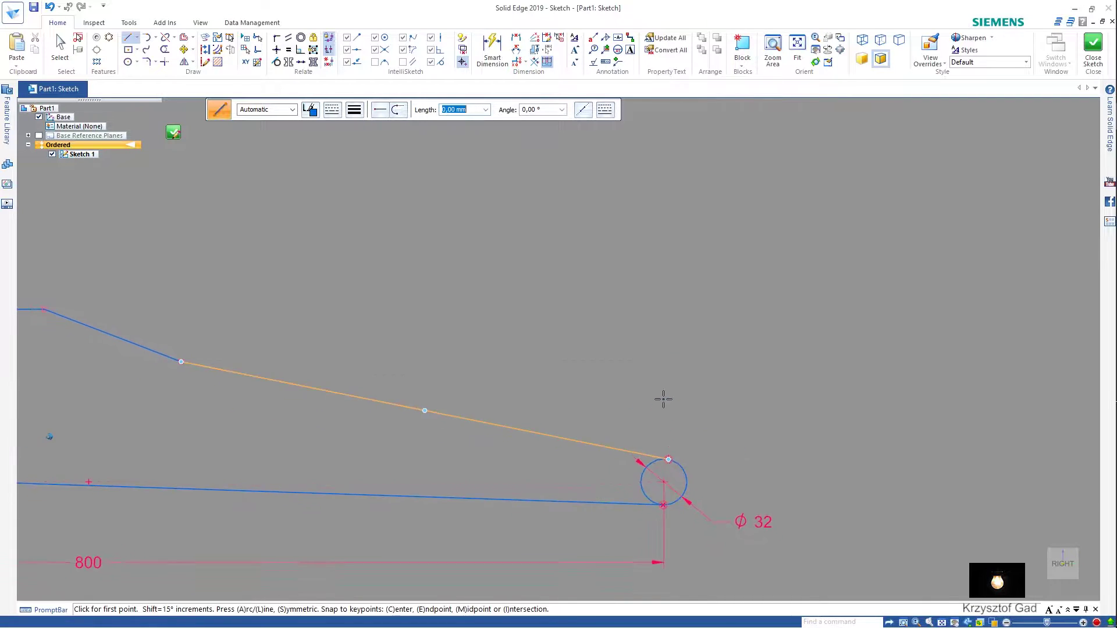
{"action": "scroll", "coordinate": [661, 399], "scroll_direction": "down", "scroll_amount": 2}
{"action": "scroll", "coordinate": [640, 378], "scroll_direction": "down", "scroll_amount": 1}
{"action": "left_click", "coordinate": [496, 60]}
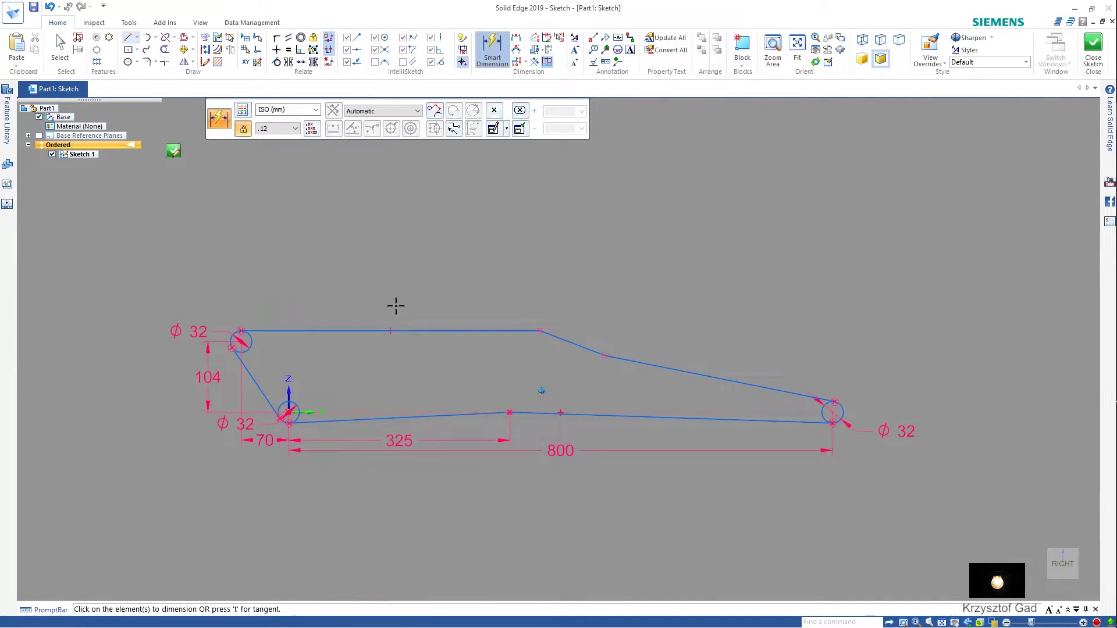
Step: Dimension the top line of the upper outline to 325 mm
{"action": "left_click", "coordinate": [344, 338]}
{"action": "left_click", "coordinate": [352, 297]}
{"action": "type", "text": "32"}
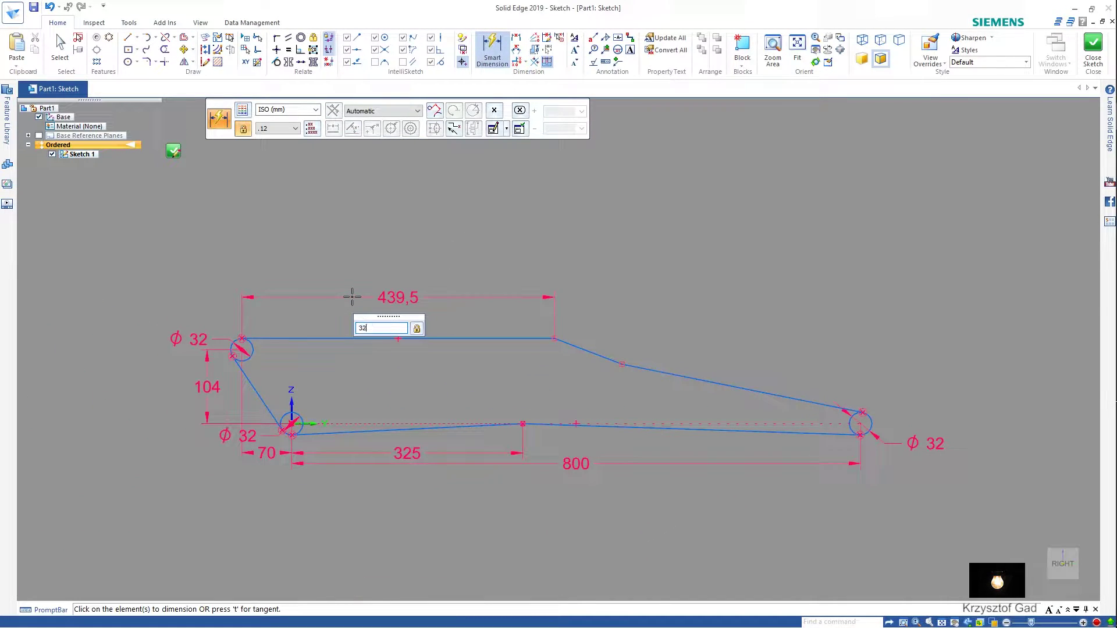
{"action": "type", "text": "5"}
{"action": "key", "text": "Return"}
Step: Place the outline's second bend 325 mm horizontally from the origin
{"action": "scroll", "coordinate": [553, 399], "scroll_direction": "up", "scroll_amount": 2}
{"action": "scroll", "coordinate": [487, 426], "scroll_direction": "up", "scroll_amount": 1}
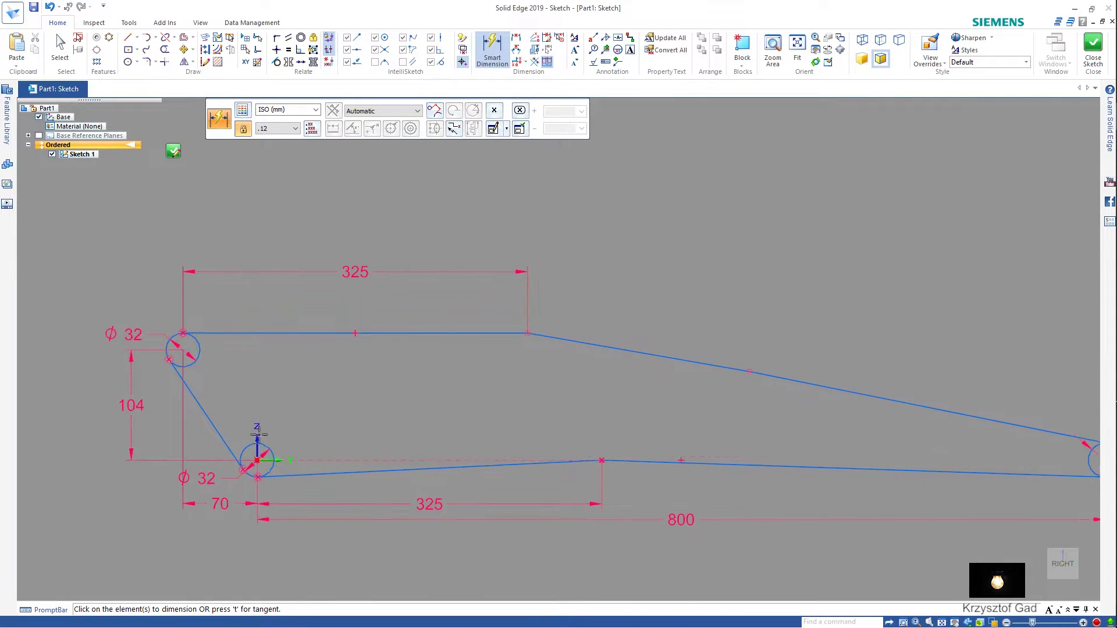
{"action": "left_click", "coordinate": [257, 460]}
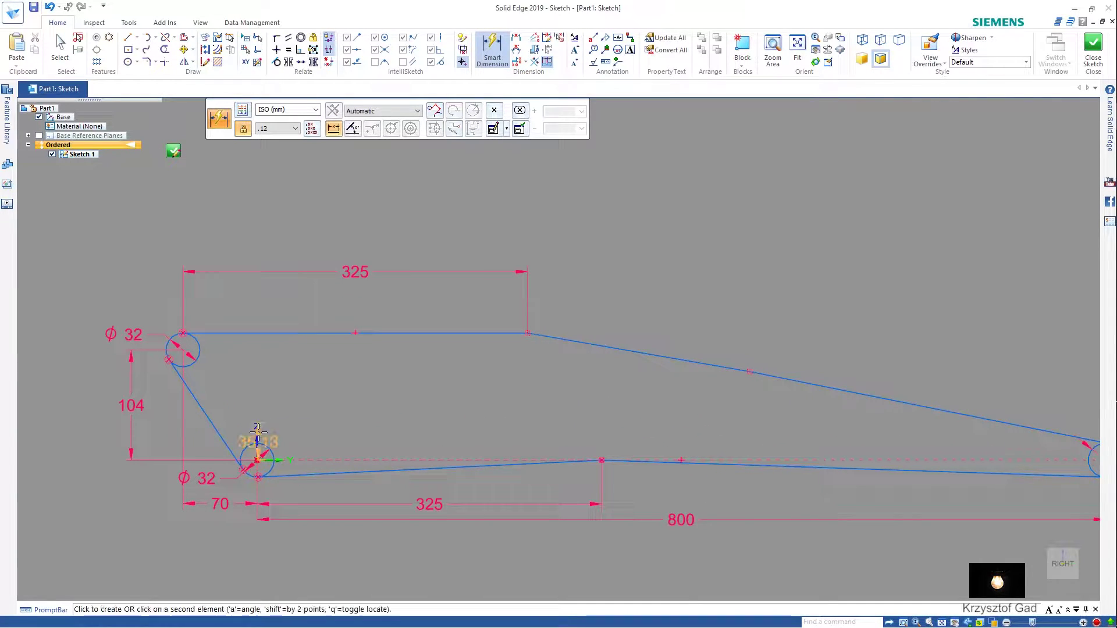
{"action": "left_click", "coordinate": [749, 371]}
{"action": "left_click", "coordinate": [531, 367]}
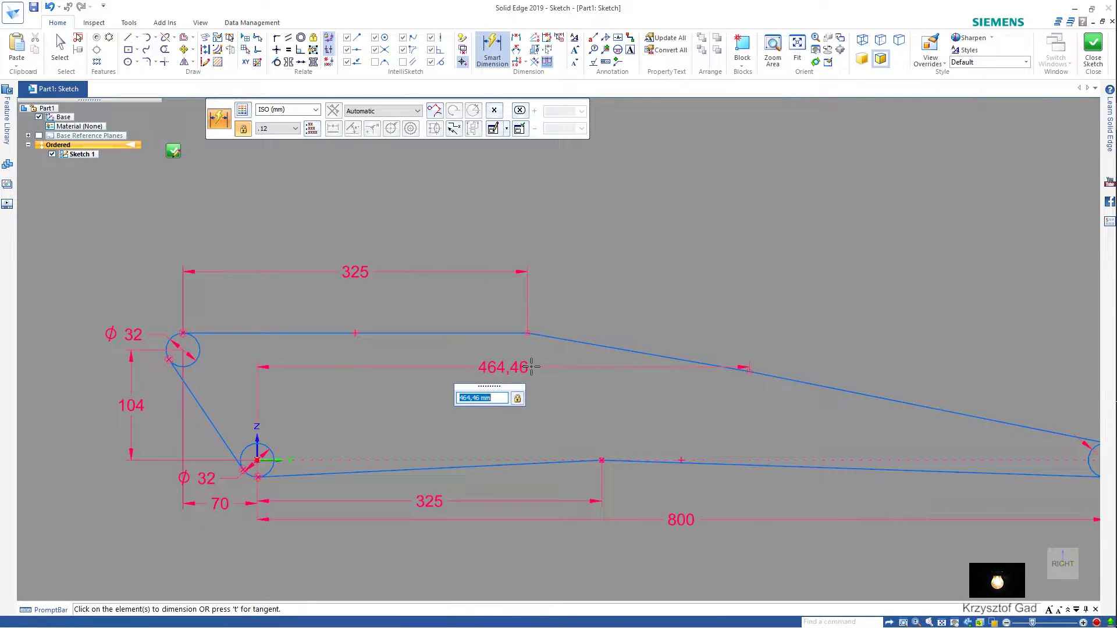
{"action": "type", "text": "325"}
{"action": "key", "text": "Return"}
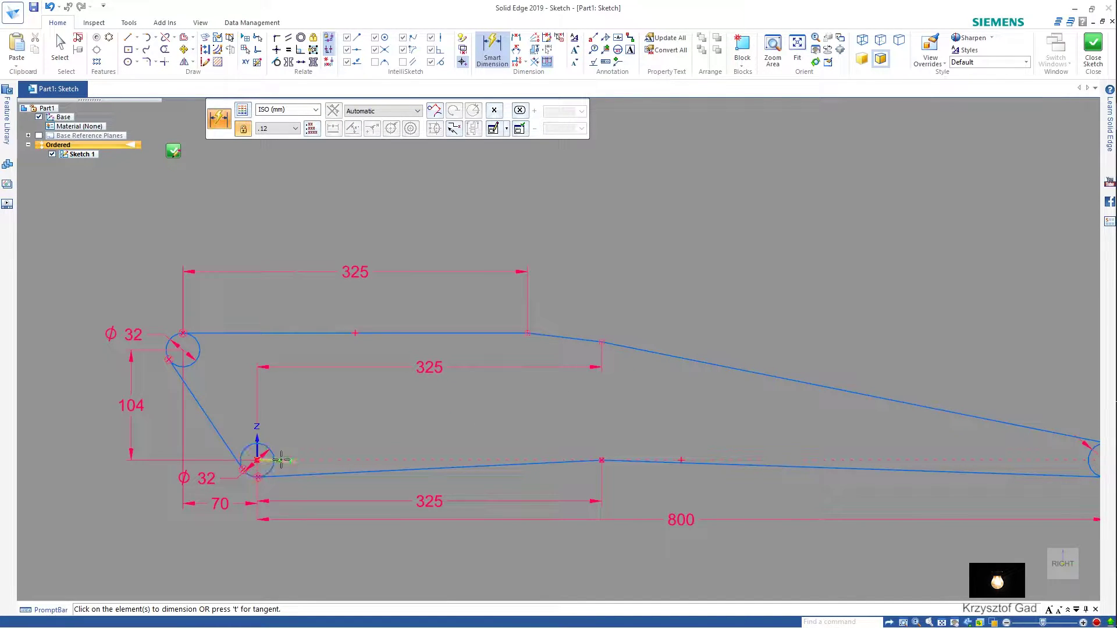
Step: Set the second bend 70 mm above the lower bend point
{"action": "left_click", "coordinate": [259, 459]}
{"action": "left_click", "coordinate": [602, 342]}
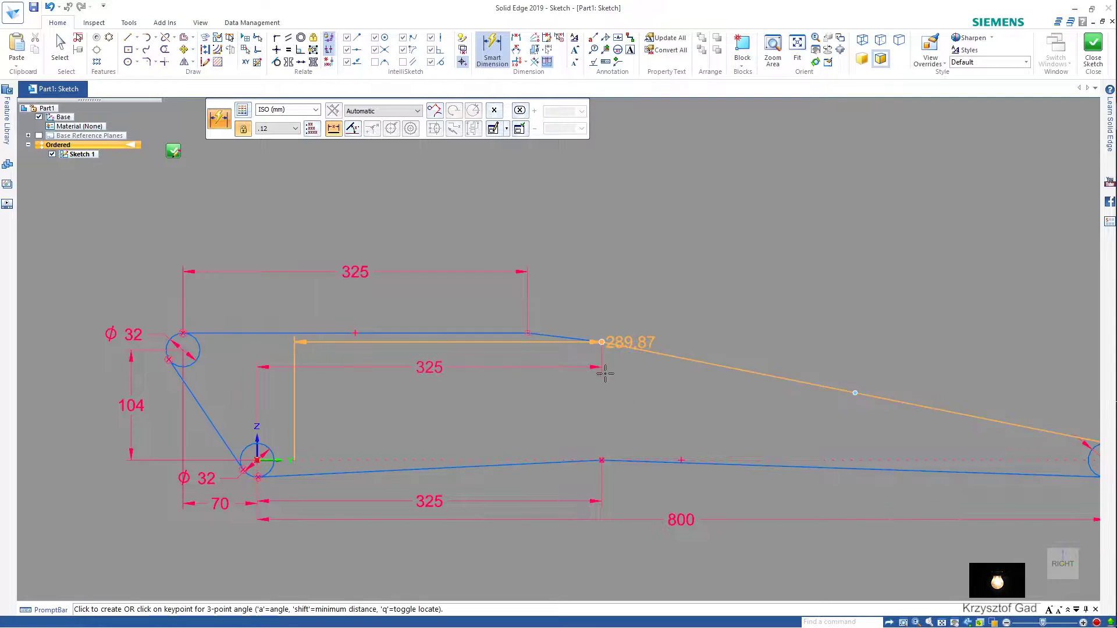
{"action": "left_click", "coordinate": [618, 394]}
{"action": "type", "text": "7"}
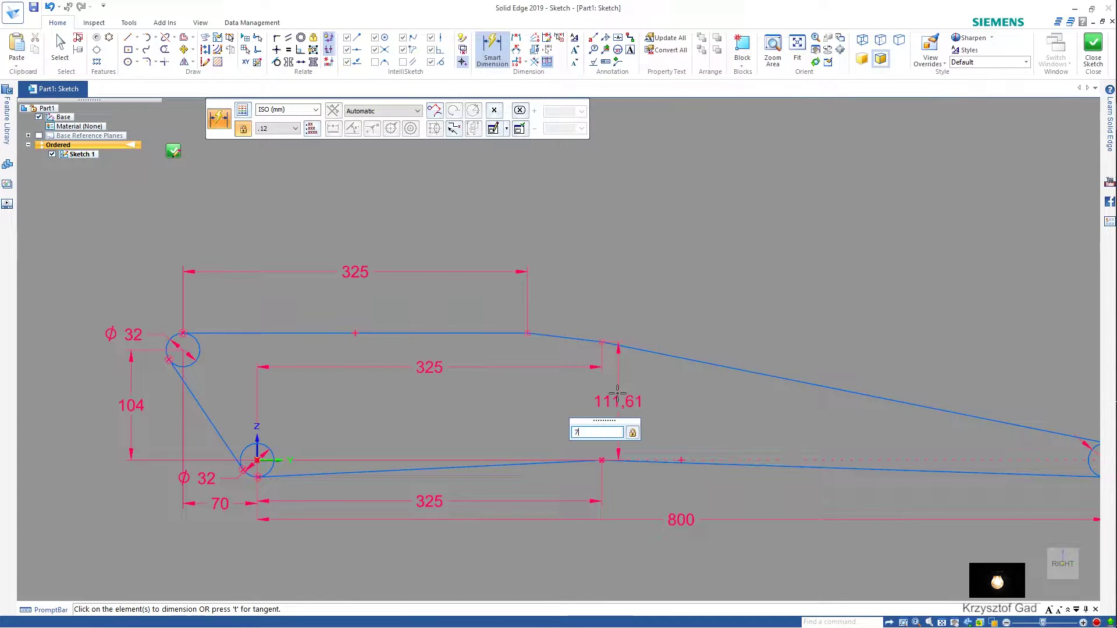
{"action": "type", "text": "0"}
{"action": "key", "text": "Return"}
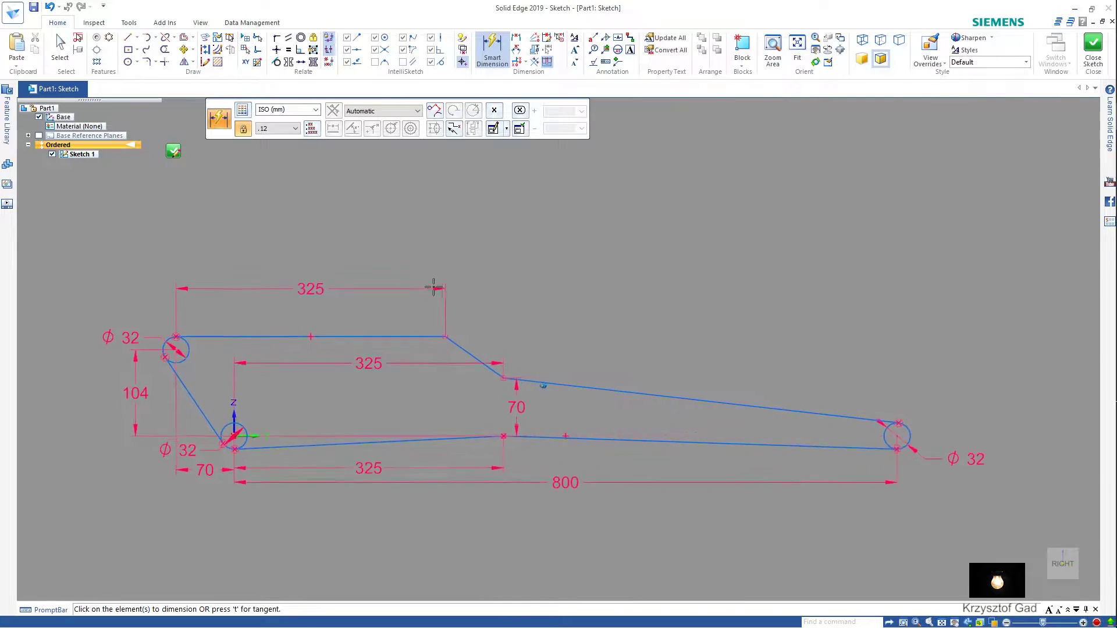
Step: Trim away the inner arcs of the three ø32 circles
{"action": "left_click", "coordinate": [165, 50]}
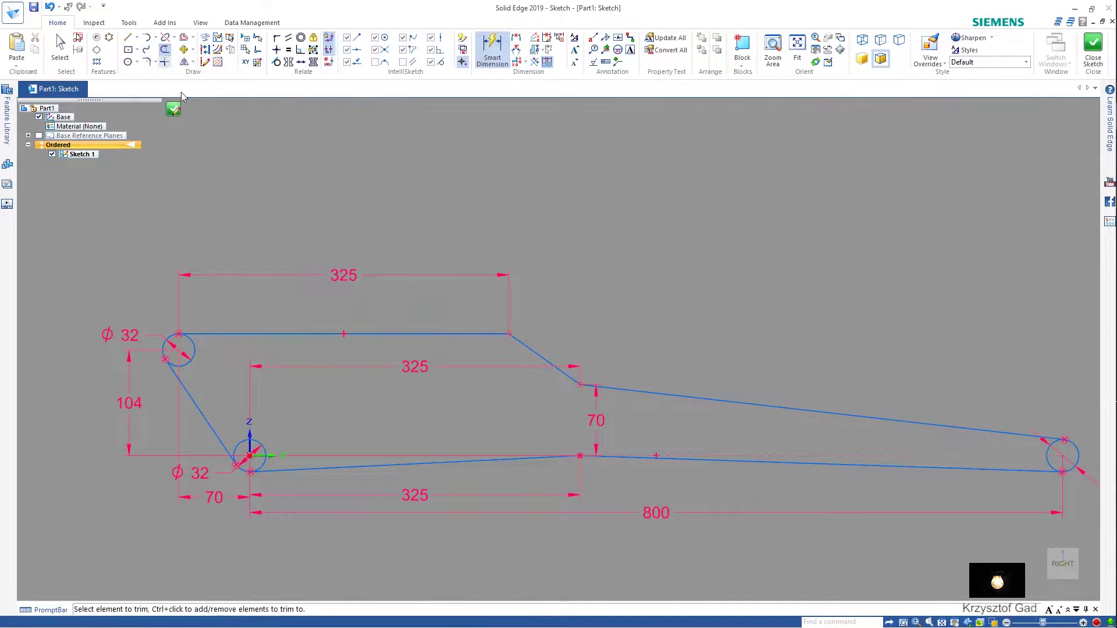
{"action": "left_click", "coordinate": [193, 352]}
{"action": "left_click", "coordinate": [238, 442]}
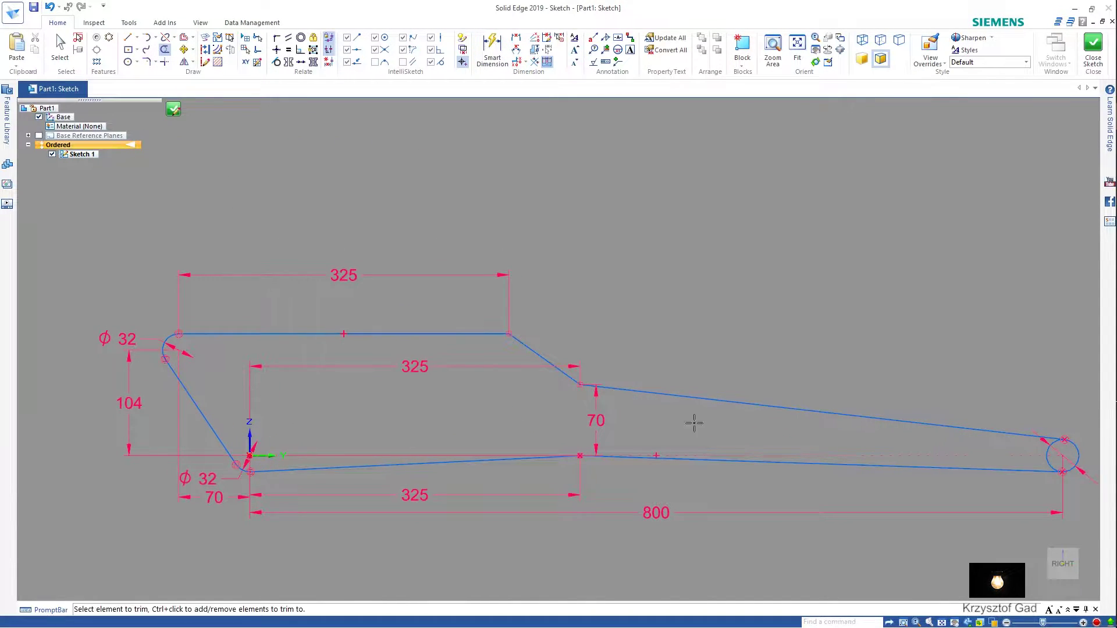
{"action": "left_click", "coordinate": [1050, 455]}
Step: Round the upper outline bends with 100 mm fillets
{"action": "left_click", "coordinate": [149, 61]}
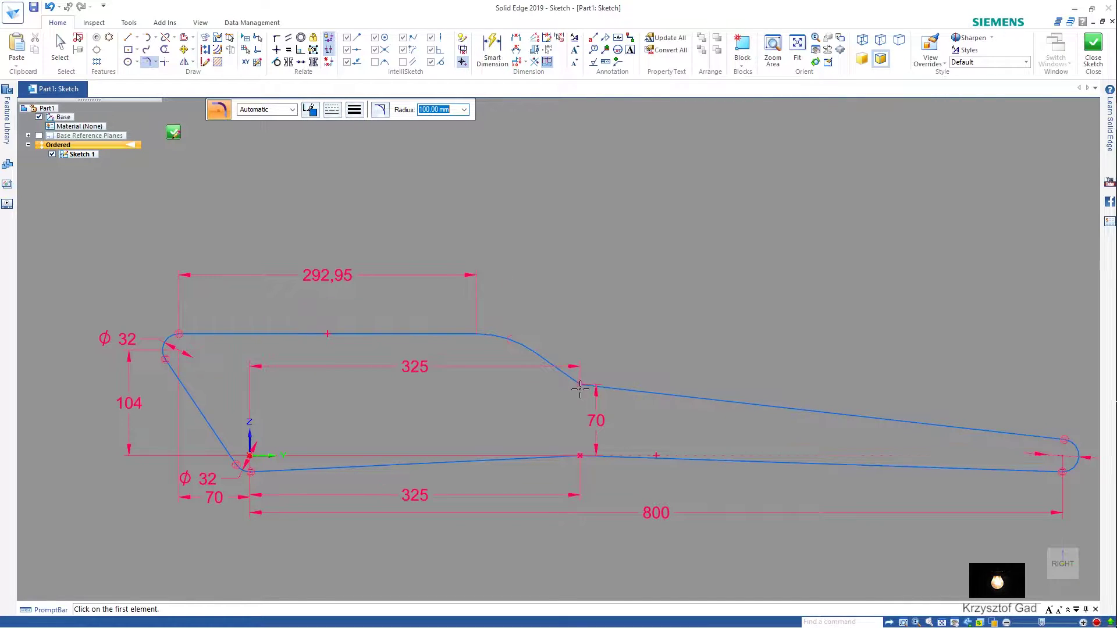
{"action": "left_click", "coordinate": [575, 472]}
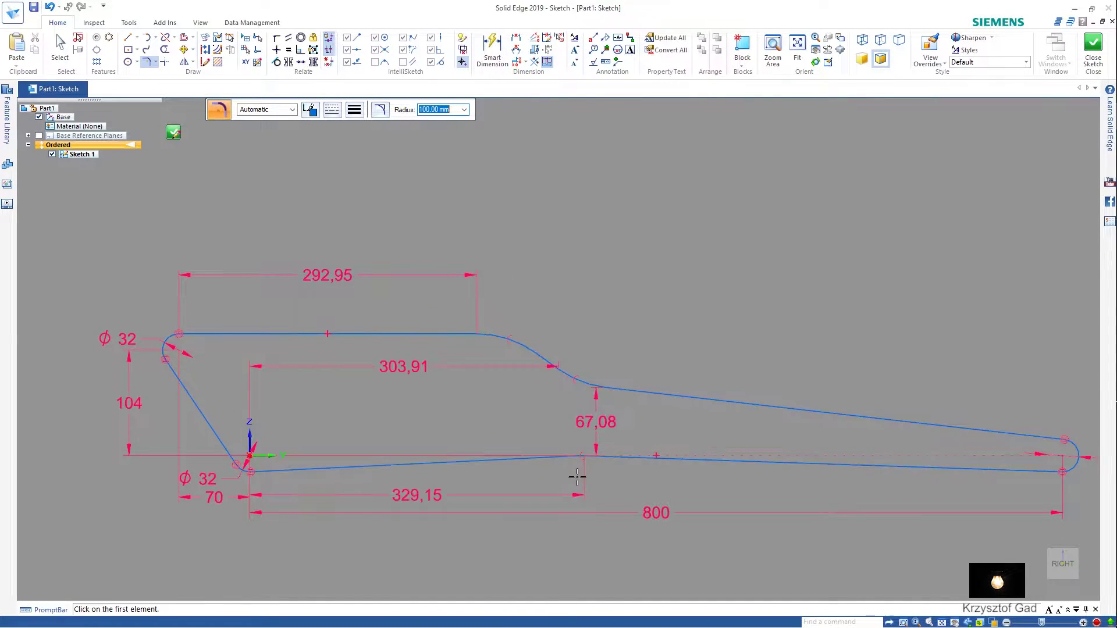
{"action": "key", "text": "Escape"}
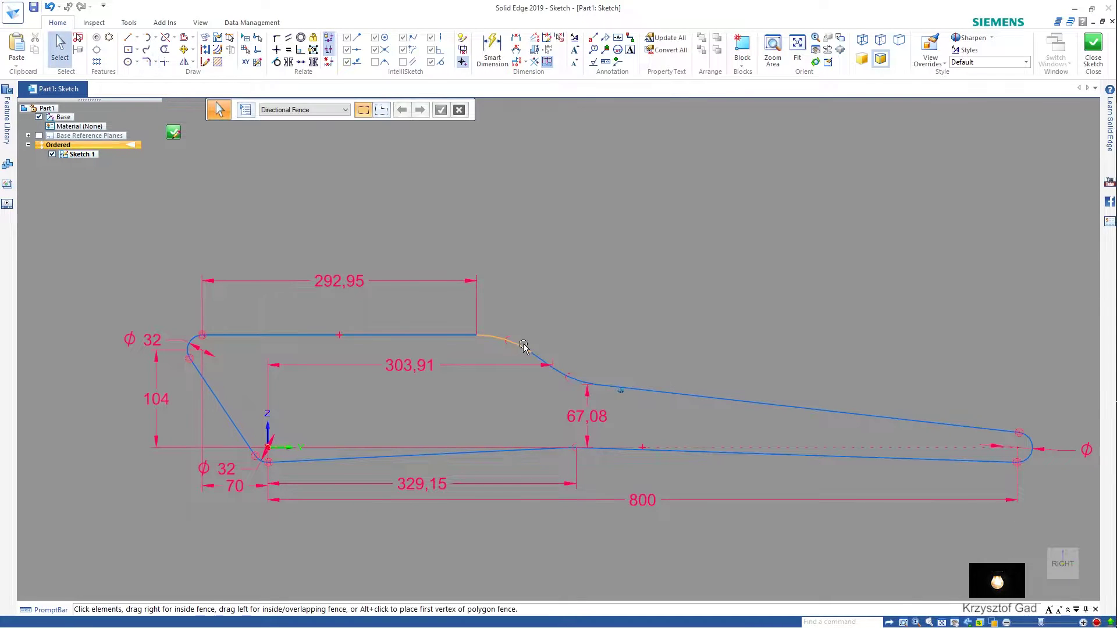
{"action": "scroll", "coordinate": [335, 348], "scroll_direction": "down", "scroll_amount": 2}
Step: Close Sketch 1 and select the closed arm profile for a protrusion
{"action": "left_click", "coordinate": [1092, 50]}
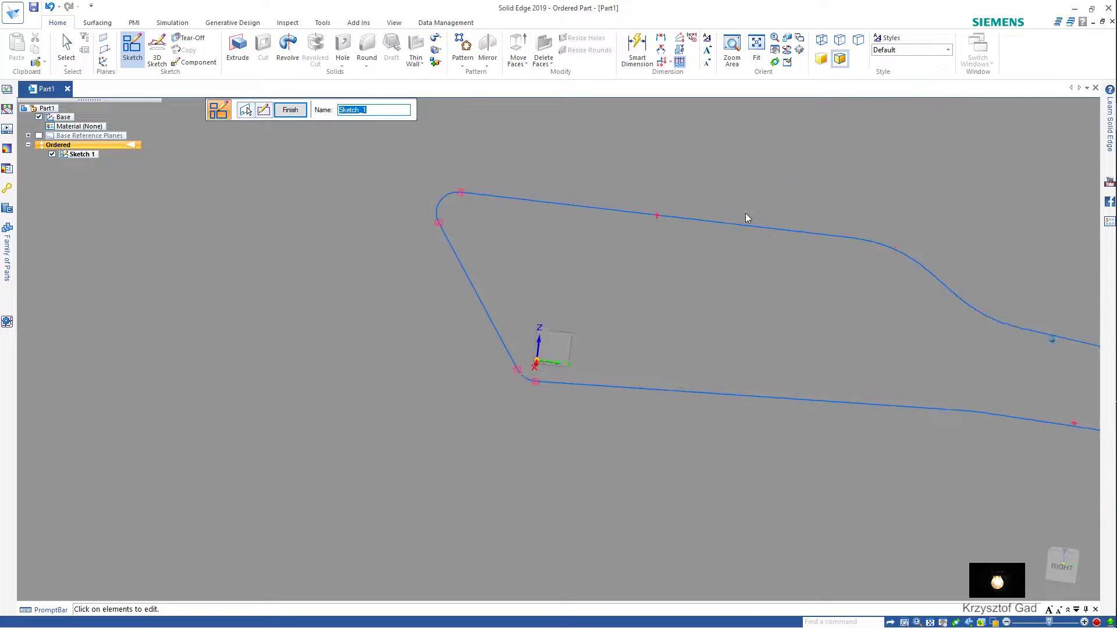
{"action": "left_click", "coordinate": [286, 110]}
{"action": "left_click", "coordinate": [237, 49]}
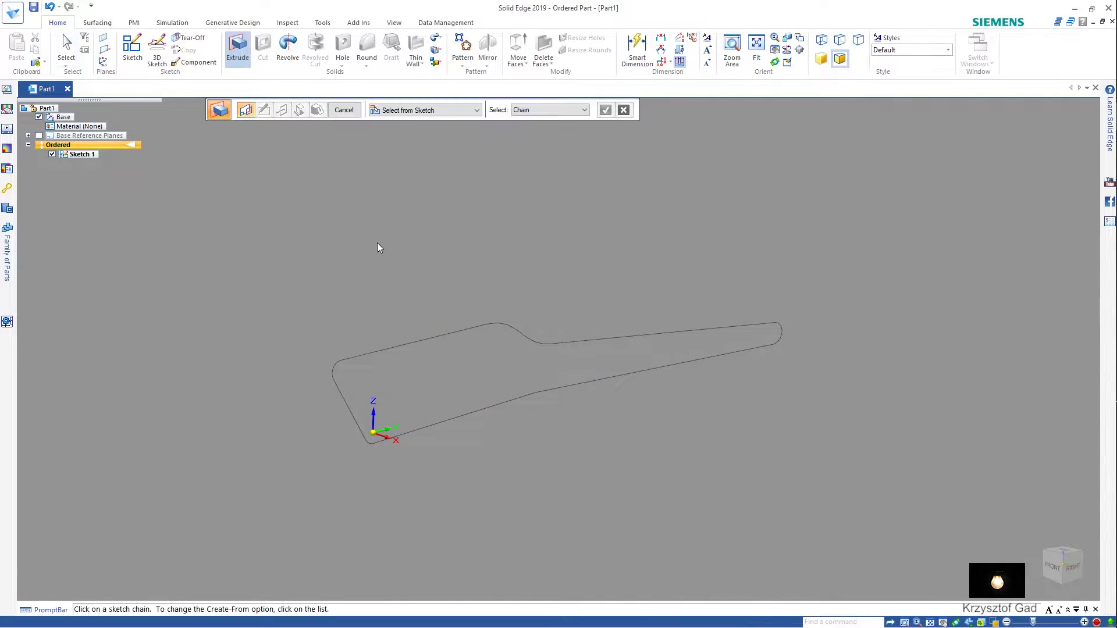
{"action": "left_click", "coordinate": [430, 347]}
{"action": "right_click", "coordinate": [417, 297]}
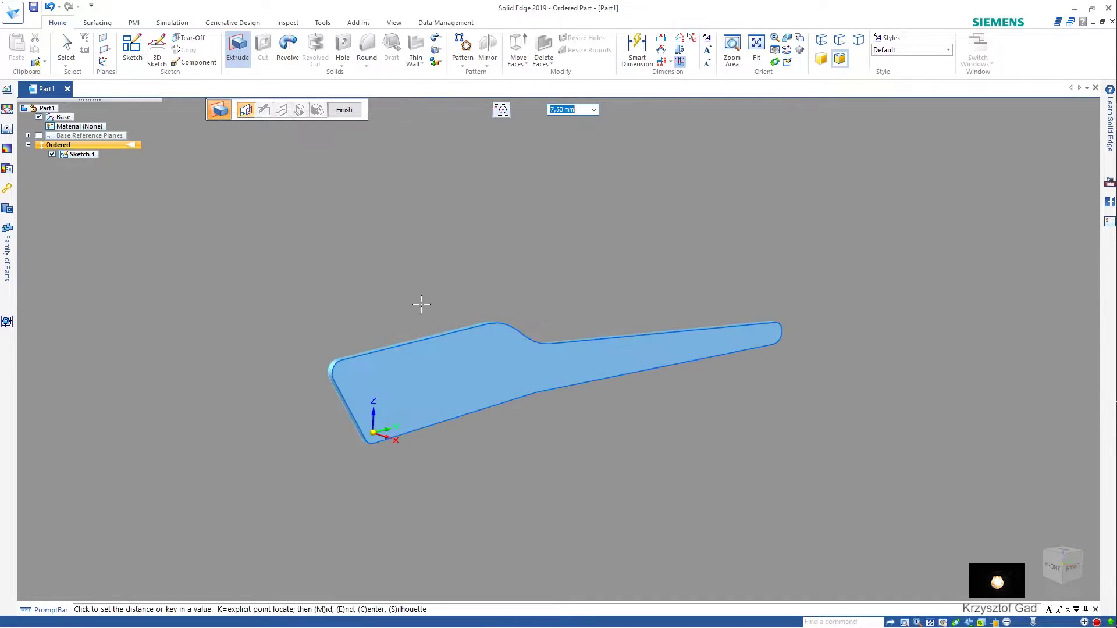
Step: Extrude the profile symmetrically 70 mm into Protrusion 1 and hide Sketch 1
{"action": "left_click", "coordinate": [396, 110]}
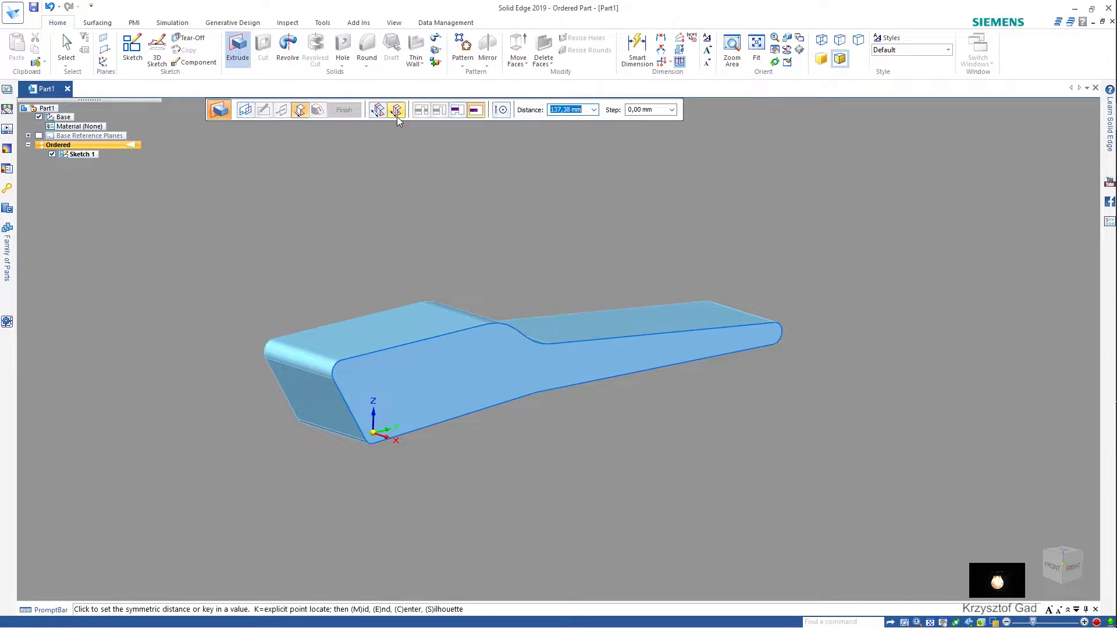
{"action": "left_click", "coordinate": [580, 110]}
{"action": "key", "text": "Return"}
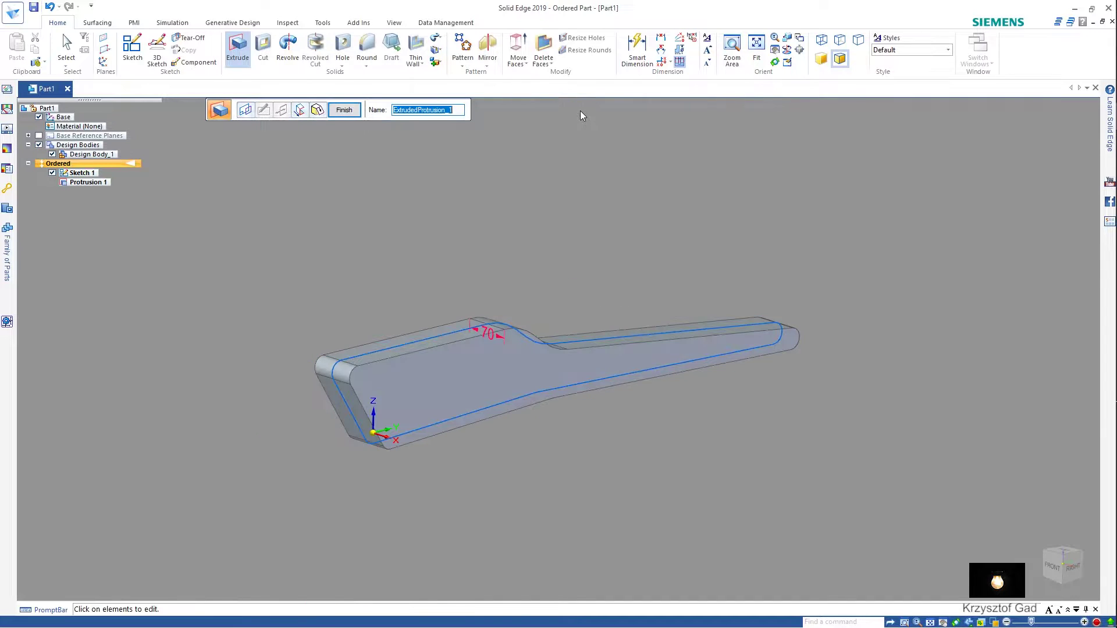
{"action": "left_click", "coordinate": [351, 110]}
{"action": "key", "text": "Escape"}
{"action": "left_click", "coordinate": [52, 172]}
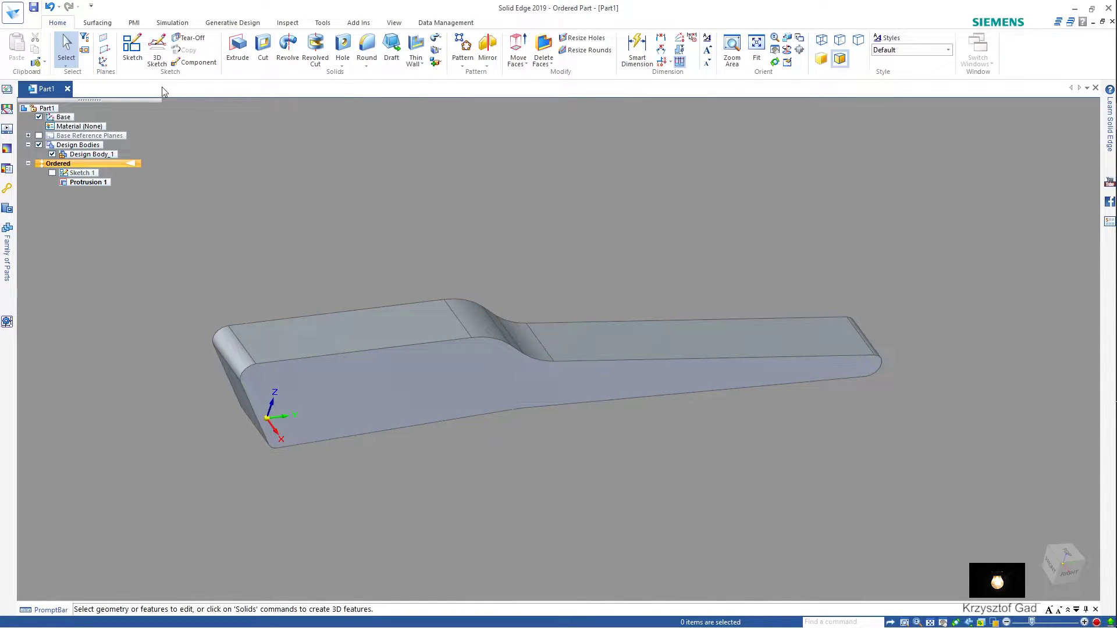
Step: Start a new sketch on the Top (xy) base reference plane
{"action": "left_click", "coordinate": [133, 50]}
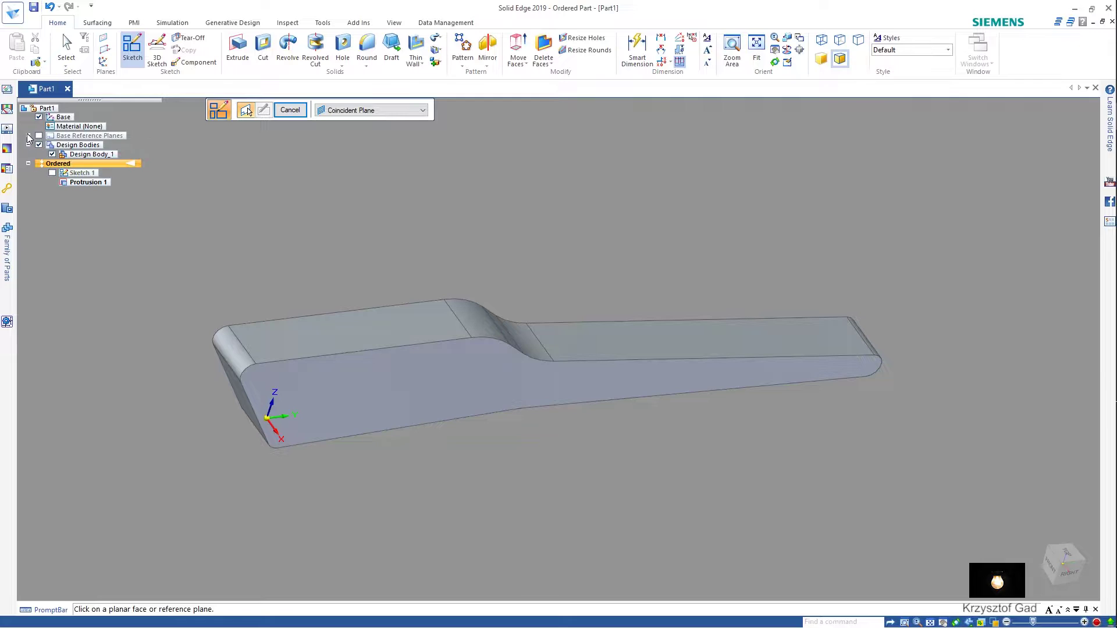
{"action": "left_click", "coordinate": [28, 136]}
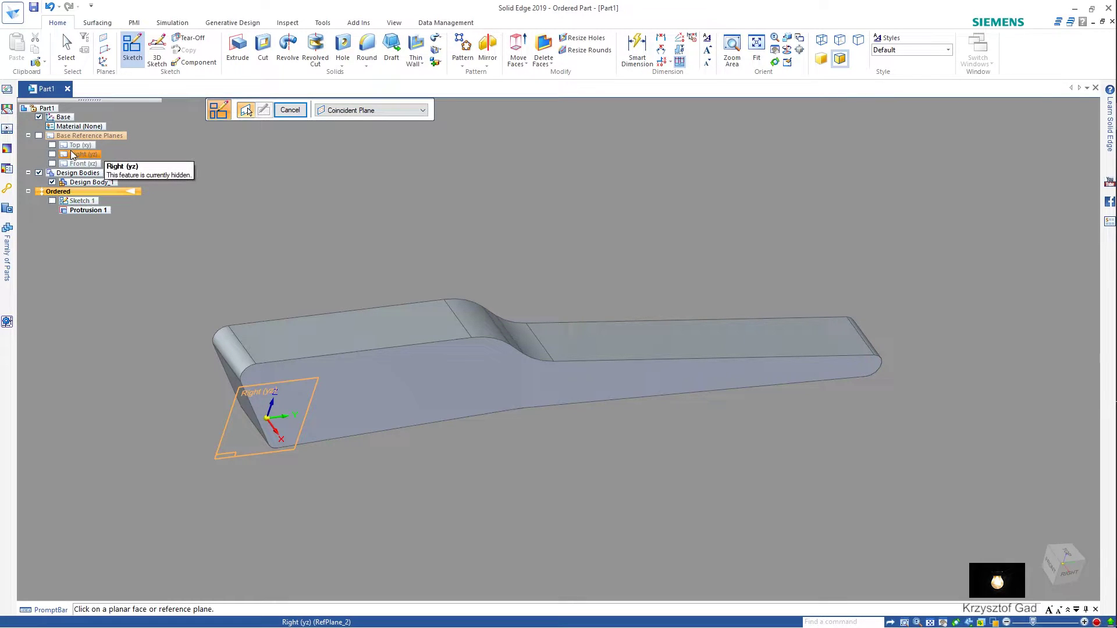
{"action": "left_click", "coordinate": [73, 147]}
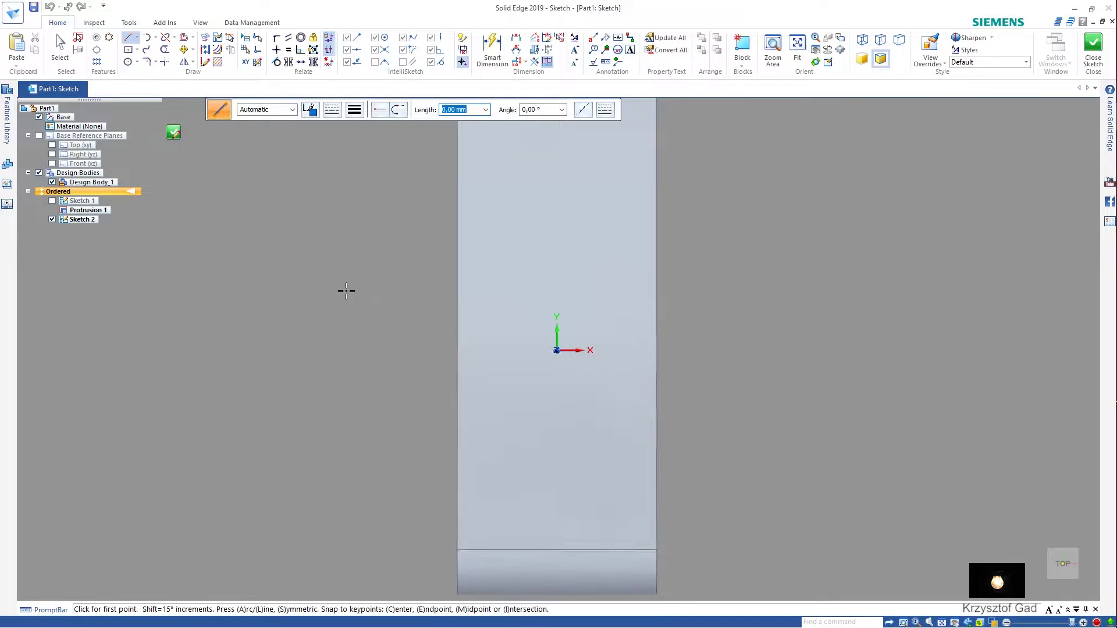
Step: Draw a closed line outline with one slanted edge beside the part's narrow end
{"action": "left_click", "coordinate": [496, 183]}
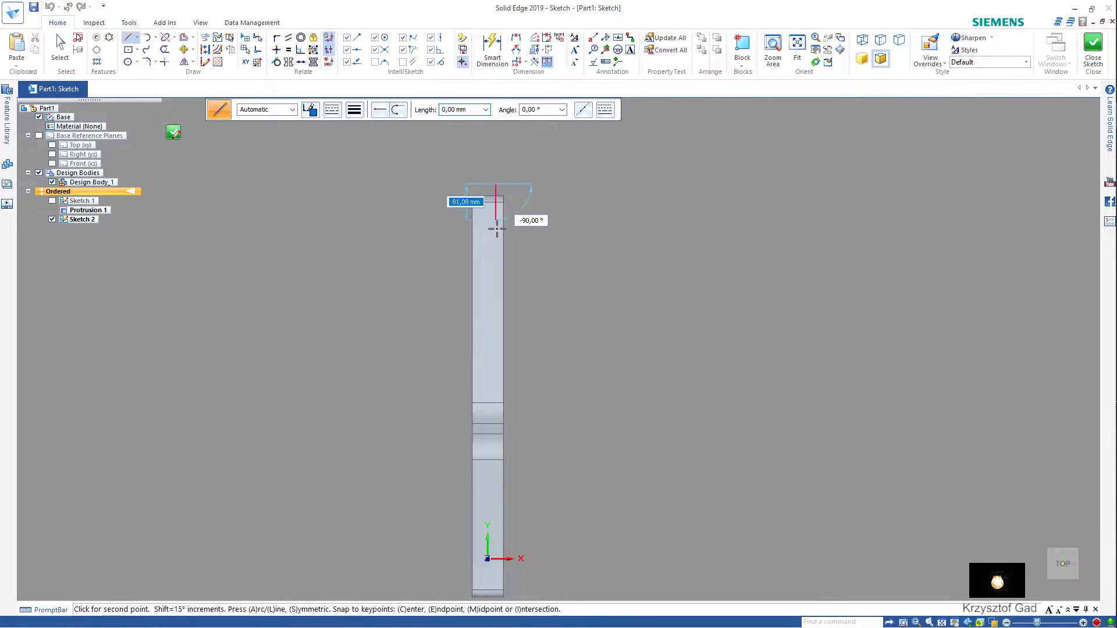
{"action": "left_click", "coordinate": [495, 250]}
{"action": "left_click", "coordinate": [519, 402]}
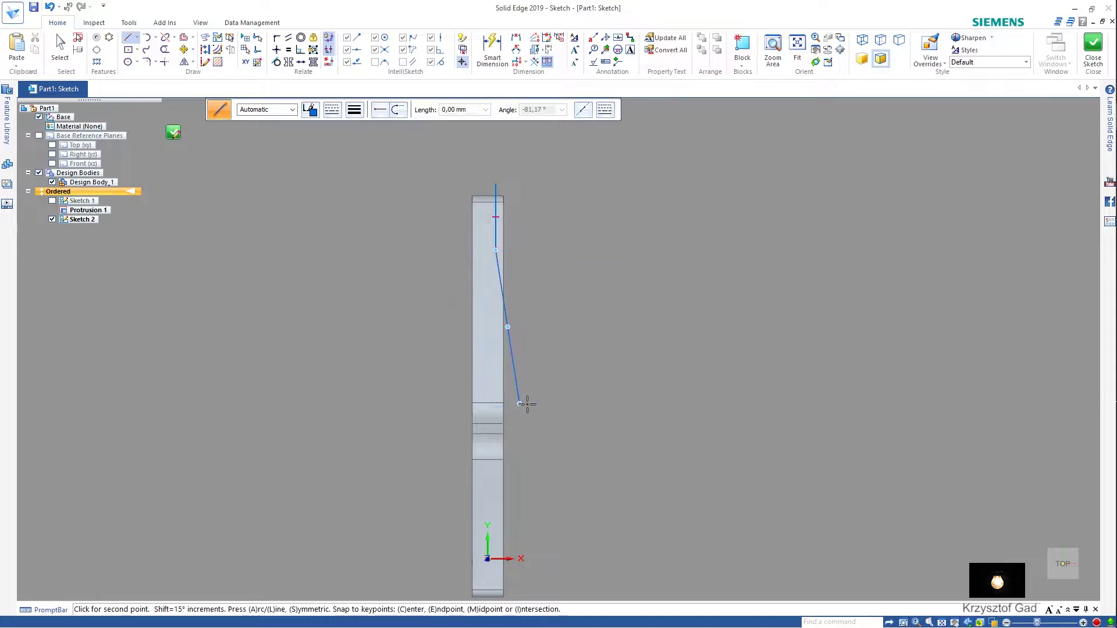
{"action": "left_click", "coordinate": [568, 404]}
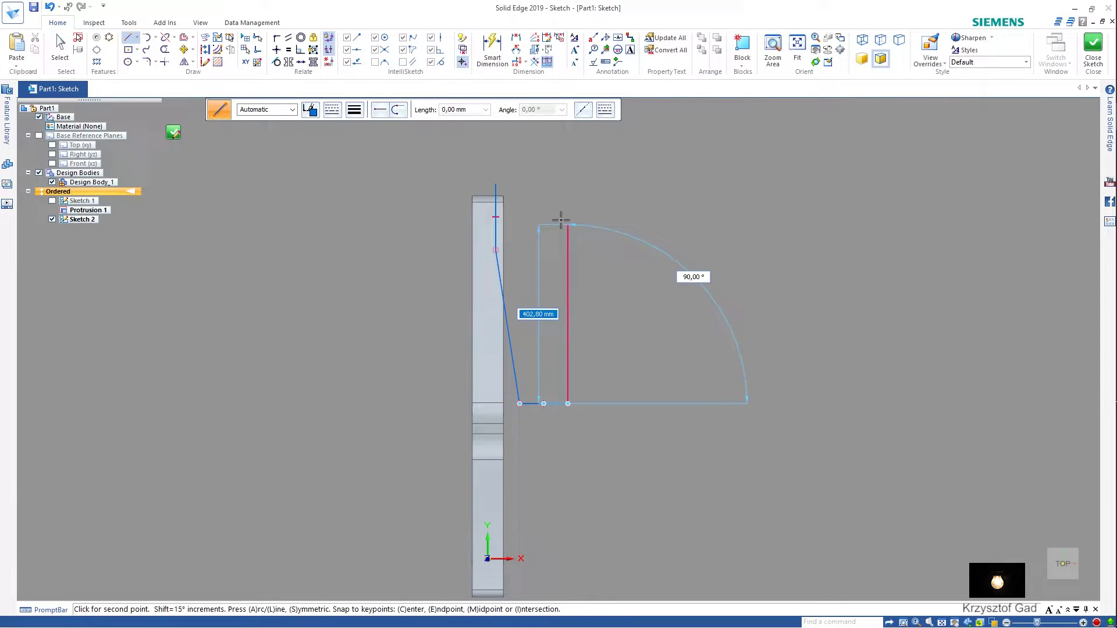
{"action": "left_click", "coordinate": [567, 184]}
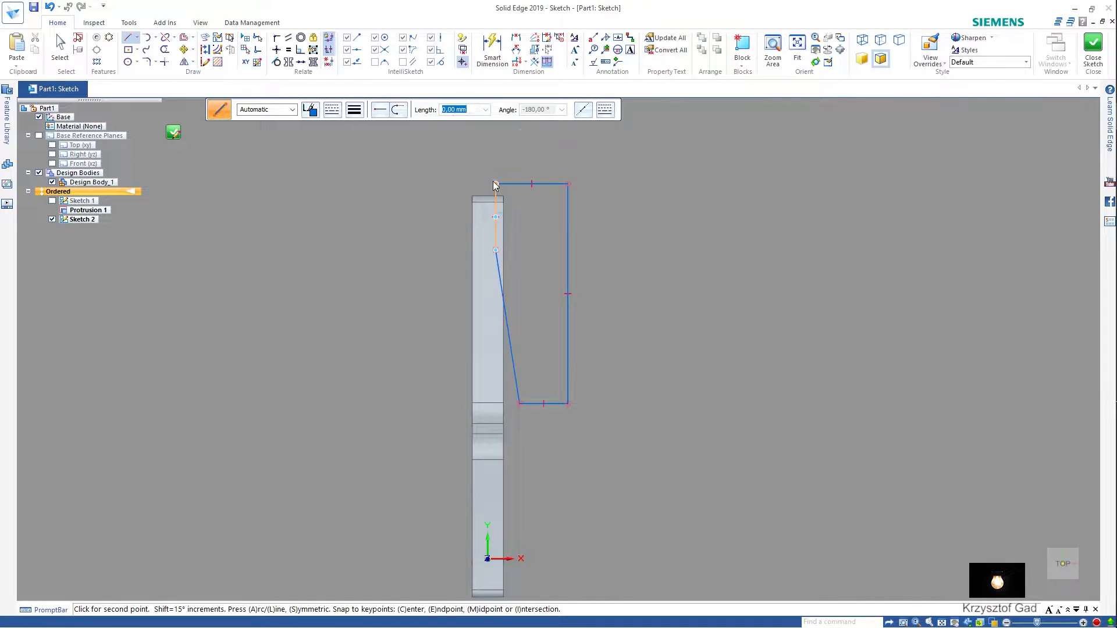
{"action": "left_click", "coordinate": [493, 185]}
{"action": "left_click", "coordinate": [492, 49]}
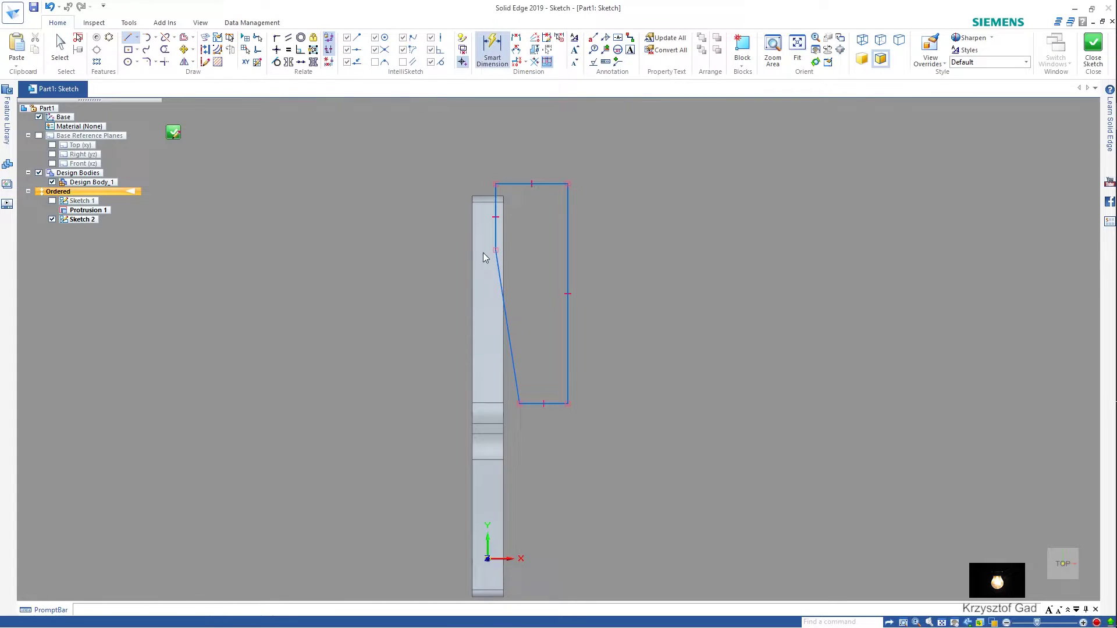
Step: Dimension the outline with a 20 mm offset from the Y axis and a 60 mm height
{"action": "left_click", "coordinate": [489, 545]}
{"action": "left_click", "coordinate": [496, 223]}
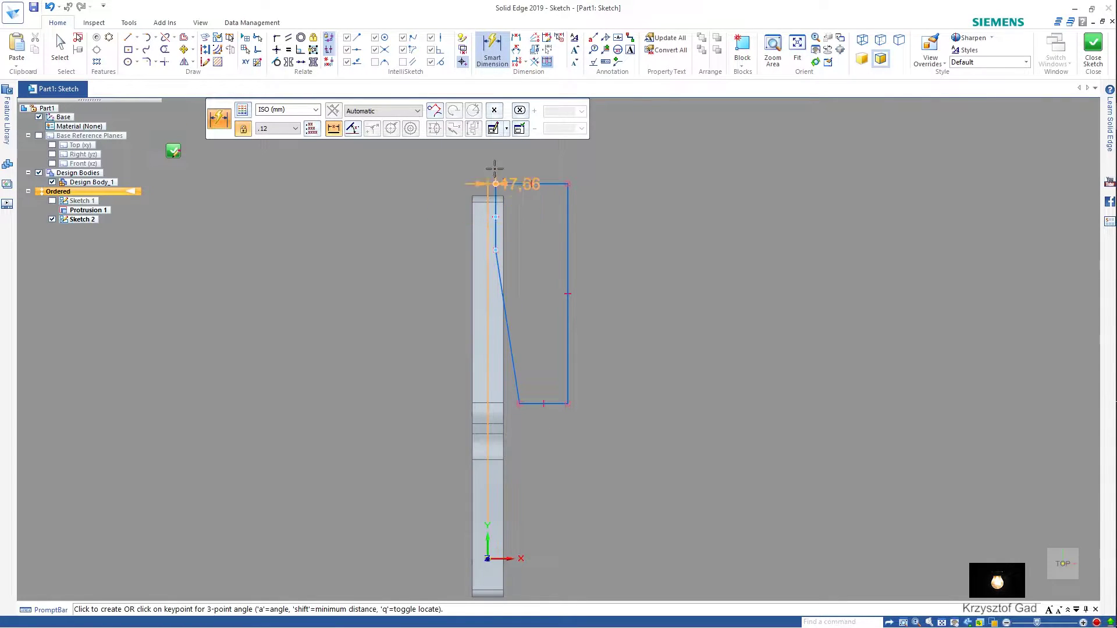
{"action": "left_click", "coordinate": [493, 165]}
{"action": "type", "text": "0"}
{"action": "key", "text": "Return"}
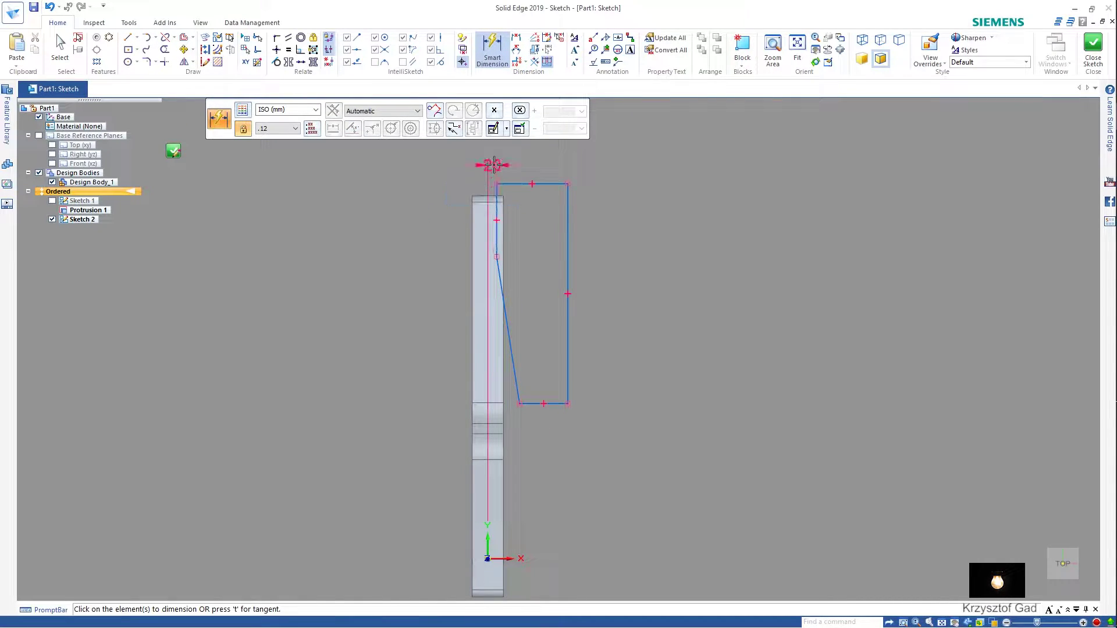
{"action": "scroll", "coordinate": [494, 165], "scroll_direction": "up", "scroll_amount": 1}
{"action": "scroll", "coordinate": [509, 186], "scroll_direction": "up", "scroll_amount": 2}
{"action": "scroll", "coordinate": [541, 233], "scroll_direction": "up", "scroll_amount": 2}
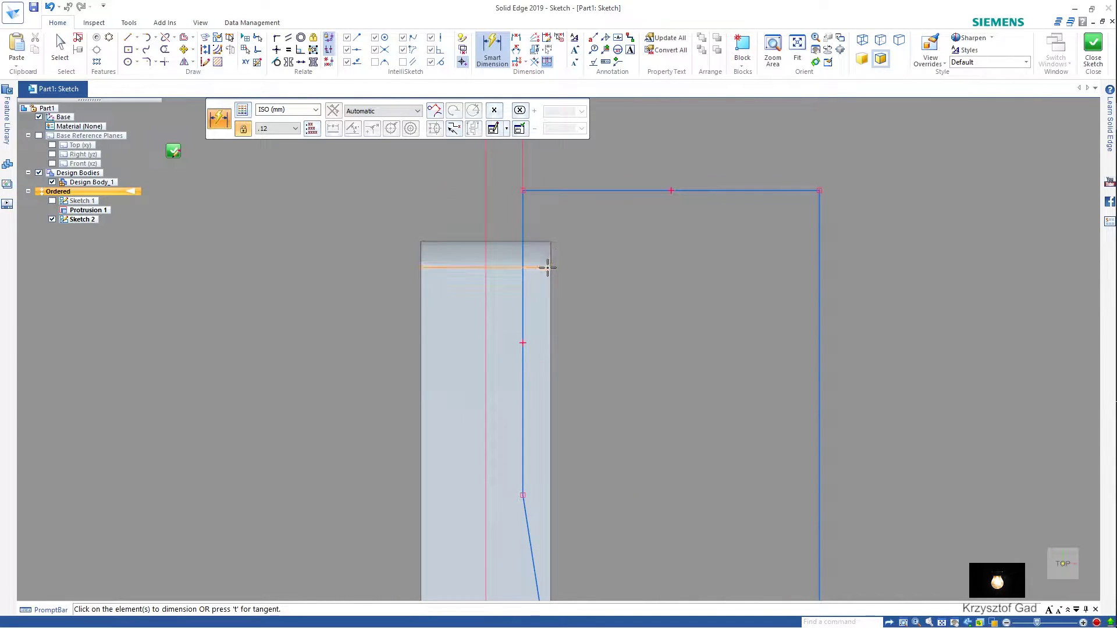
{"action": "left_click", "coordinate": [542, 266]}
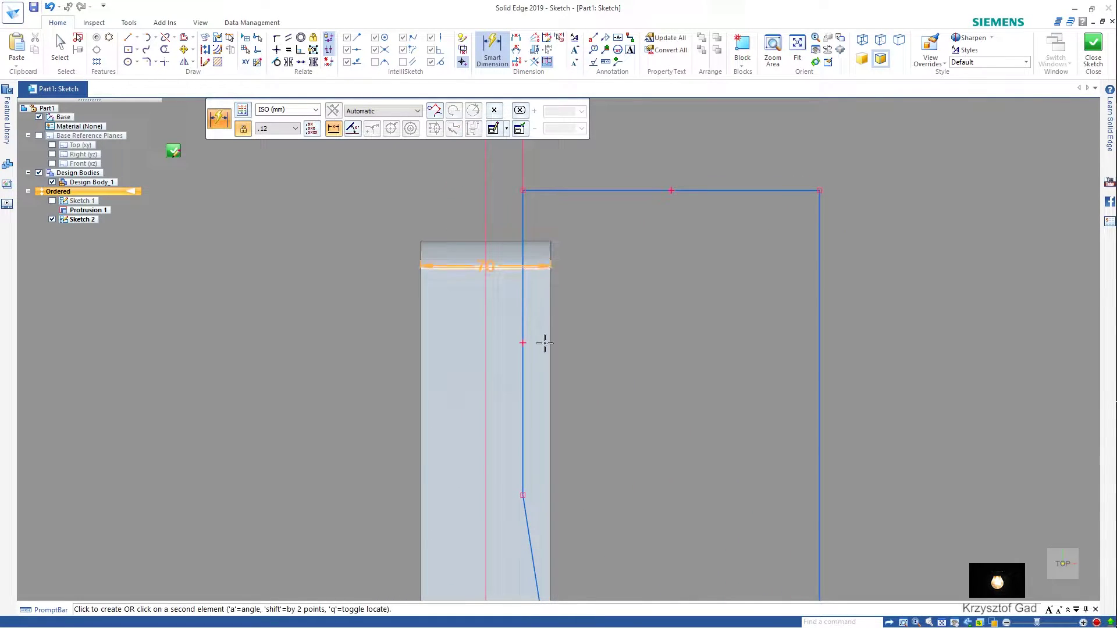
{"action": "left_click", "coordinate": [523, 495]}
{"action": "left_click", "coordinate": [619, 428]}
{"action": "type", "text": "60"}
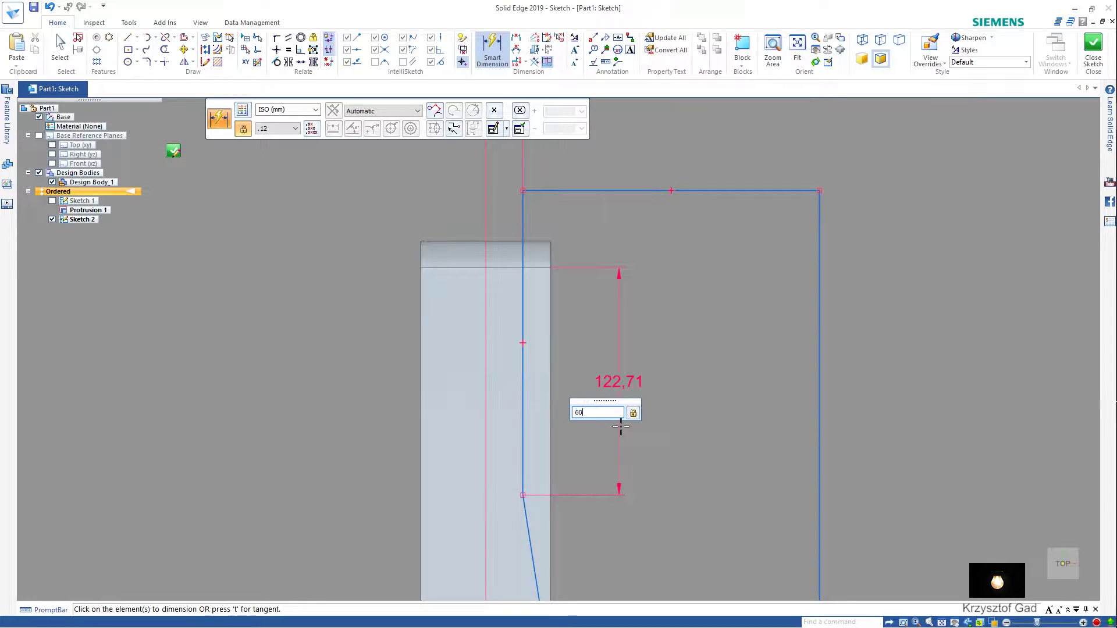
{"action": "key", "text": "Return"}
{"action": "scroll", "coordinate": [620, 426], "scroll_direction": "down", "scroll_amount": 1}
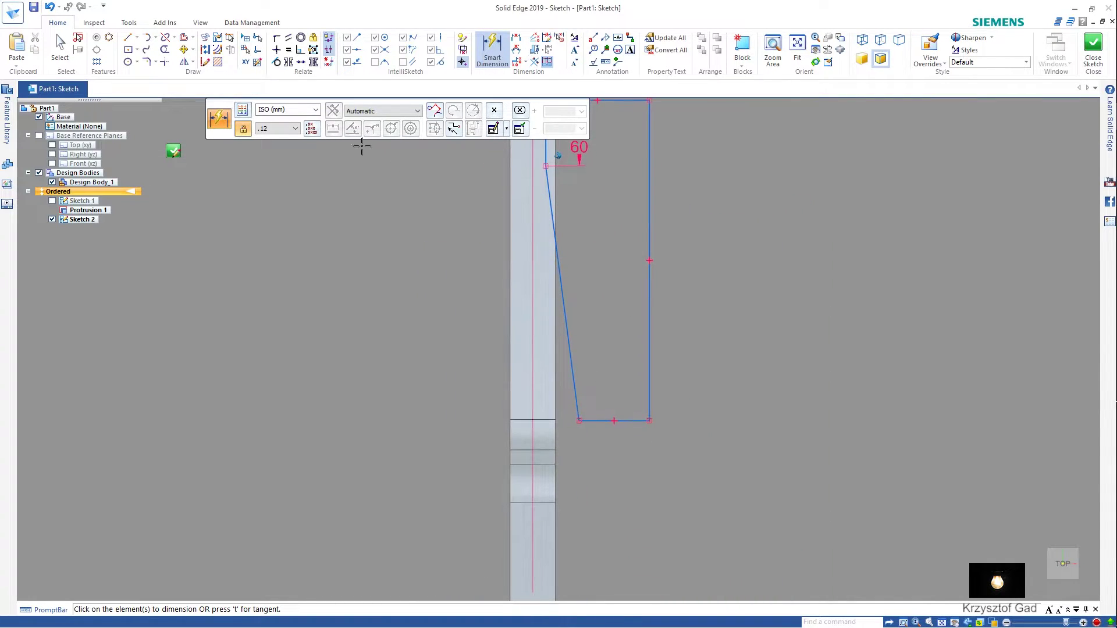
Step: Connect the outline's bottom corner to the body edge
{"action": "left_click", "coordinate": [276, 37]}
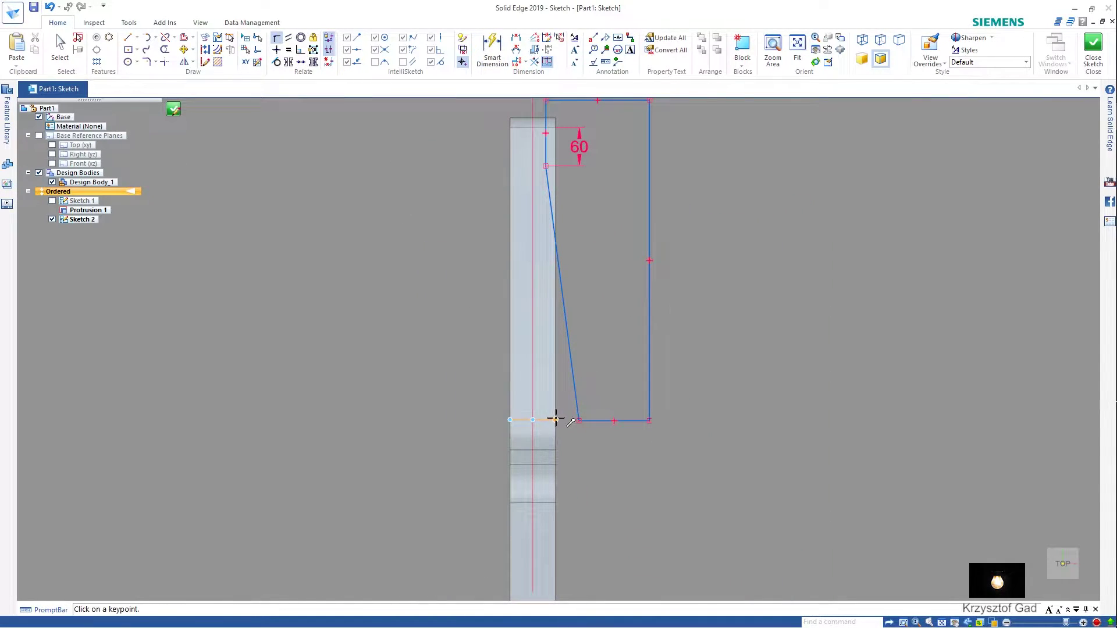
{"action": "left_click", "coordinate": [582, 420]}
{"action": "scroll", "coordinate": [571, 369], "scroll_direction": "down", "scroll_amount": 2}
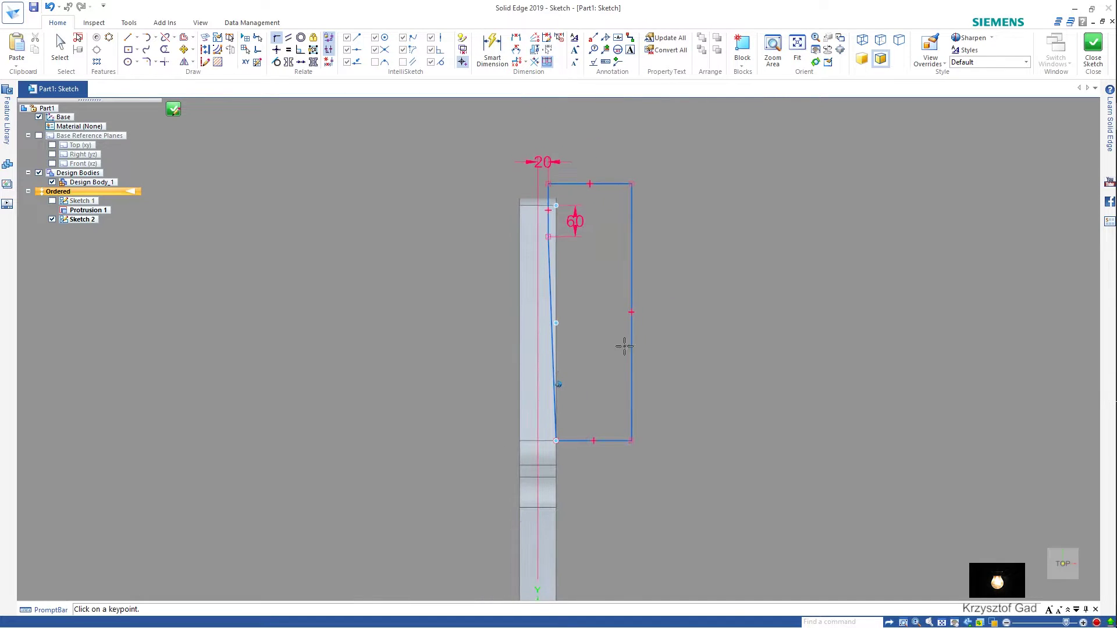
{"action": "key", "text": "Escape"}
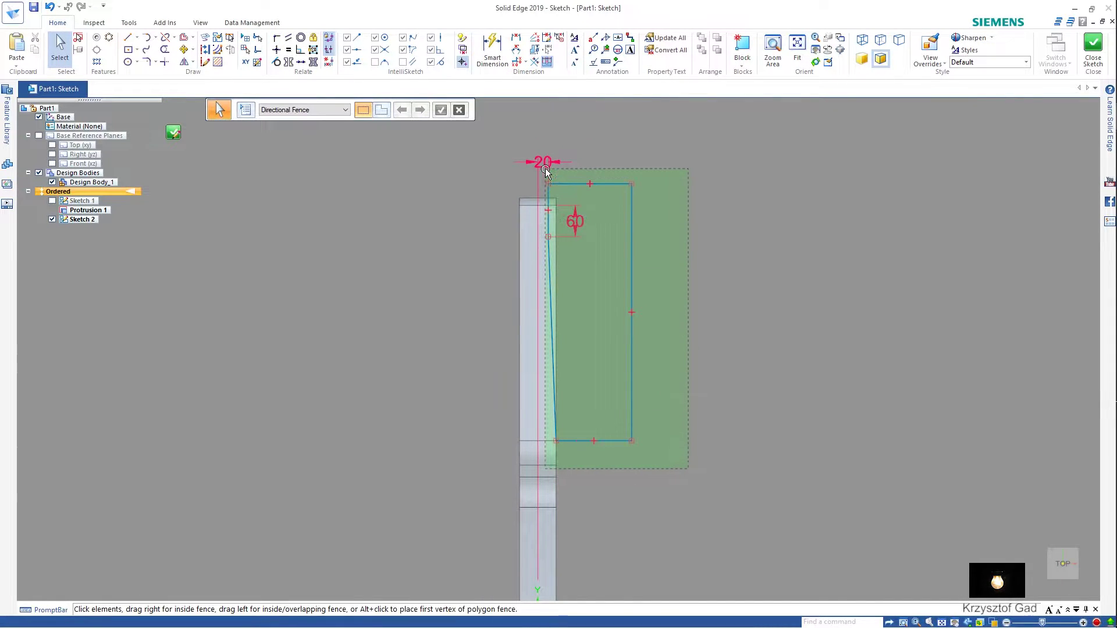
Step: Mirror the outline and its dimensions about the Y axis and close Sketch 2
{"action": "left_click_drag", "start_coordinate": [546, 171], "coordinate": [546, 170]}
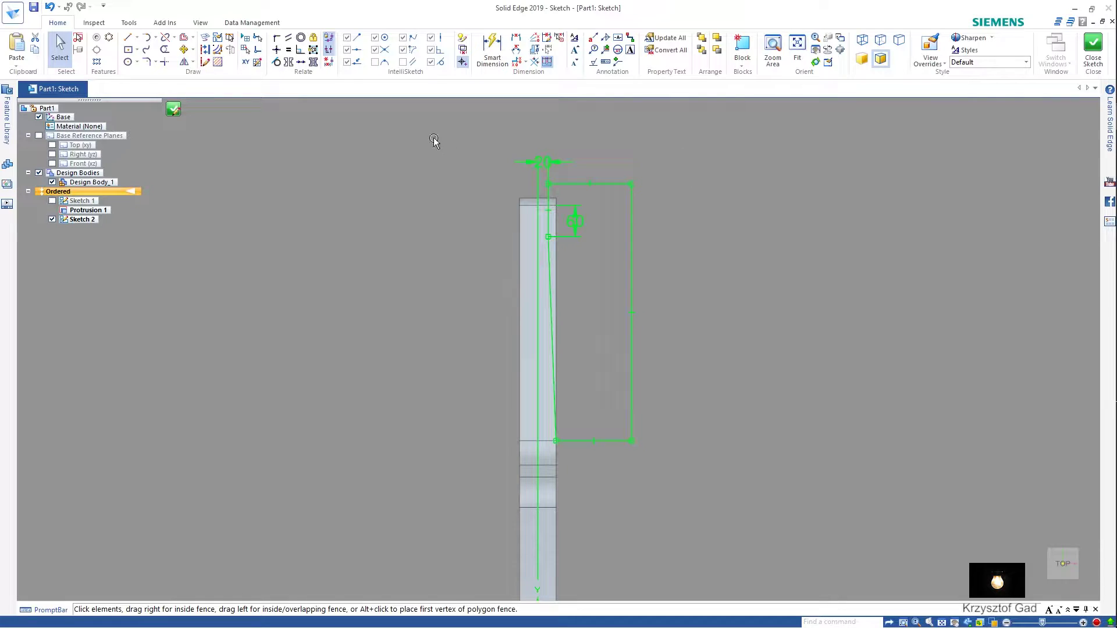
{"action": "left_click", "coordinate": [184, 61]}
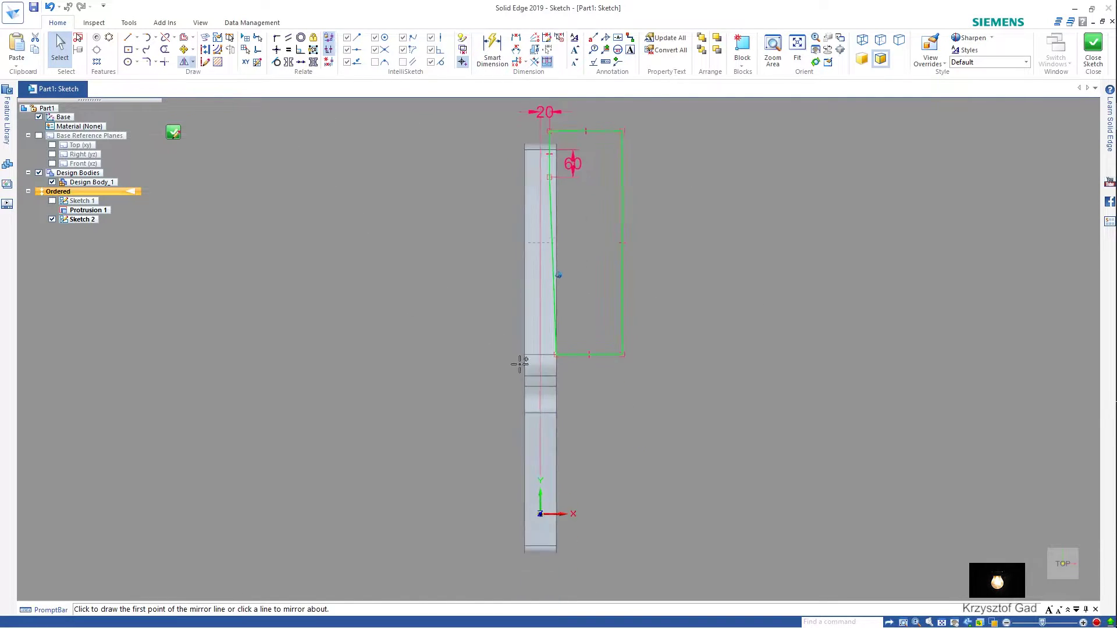
{"action": "scroll", "coordinate": [523, 378], "scroll_direction": "down", "scroll_amount": 1}
{"action": "scroll", "coordinate": [541, 451], "scroll_direction": "down", "scroll_amount": 1}
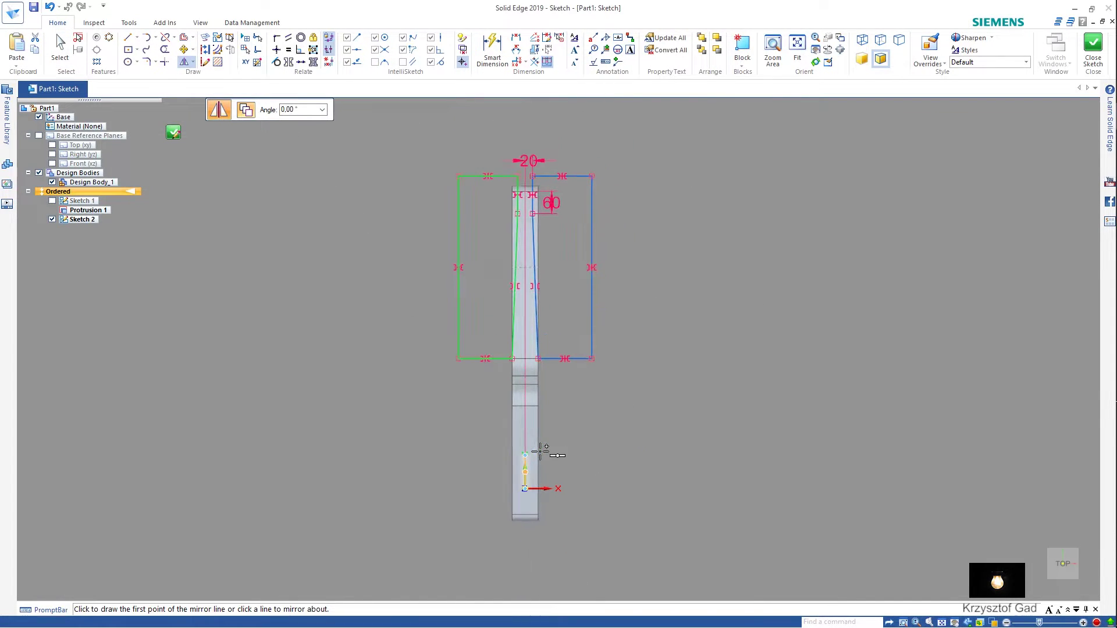
{"action": "left_click", "coordinate": [1093, 53]}
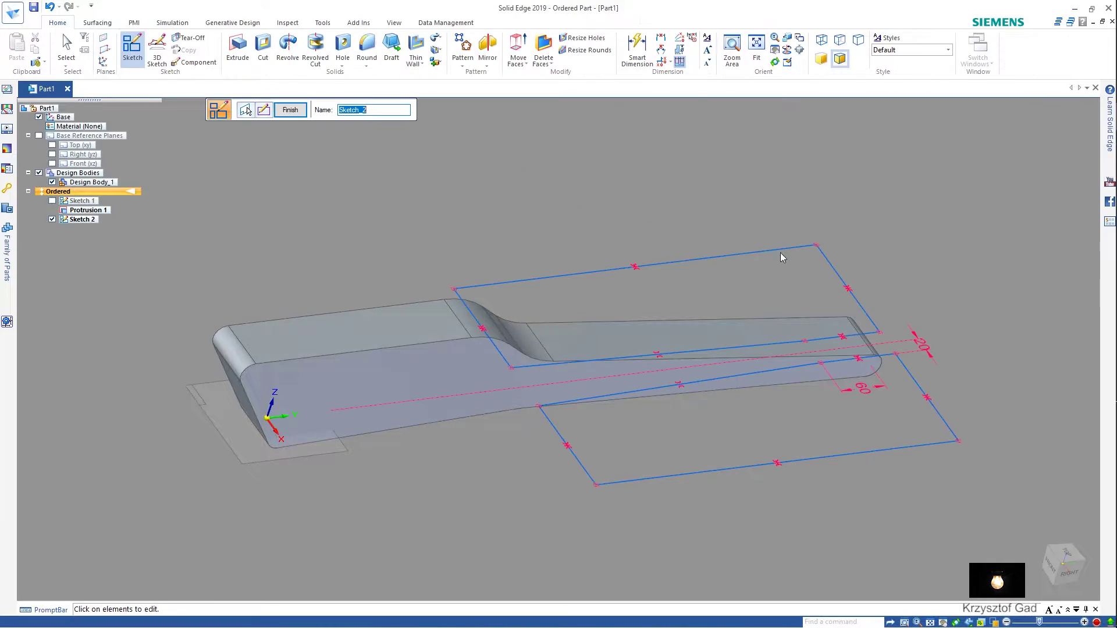
Step: Cut both Sketch 2 outlines through the narrow end in one direction, creating Cutout 1
{"action": "left_click", "coordinate": [290, 110]}
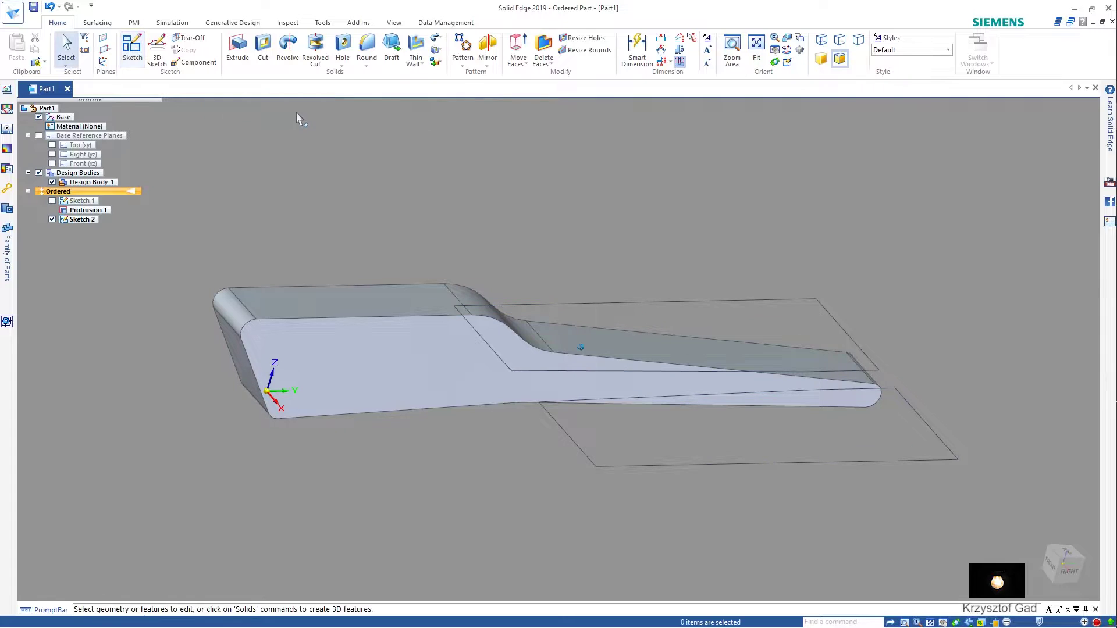
{"action": "left_click", "coordinate": [263, 49]}
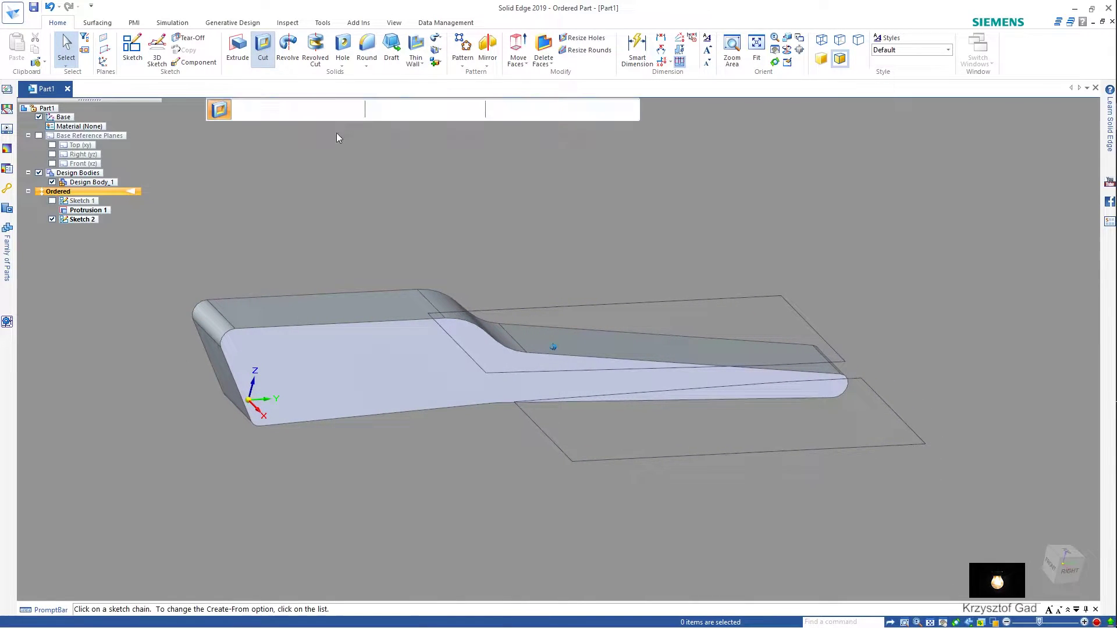
{"action": "left_click", "coordinate": [566, 309]}
{"action": "left_click", "coordinate": [630, 457]}
{"action": "right_click", "coordinate": [545, 276]}
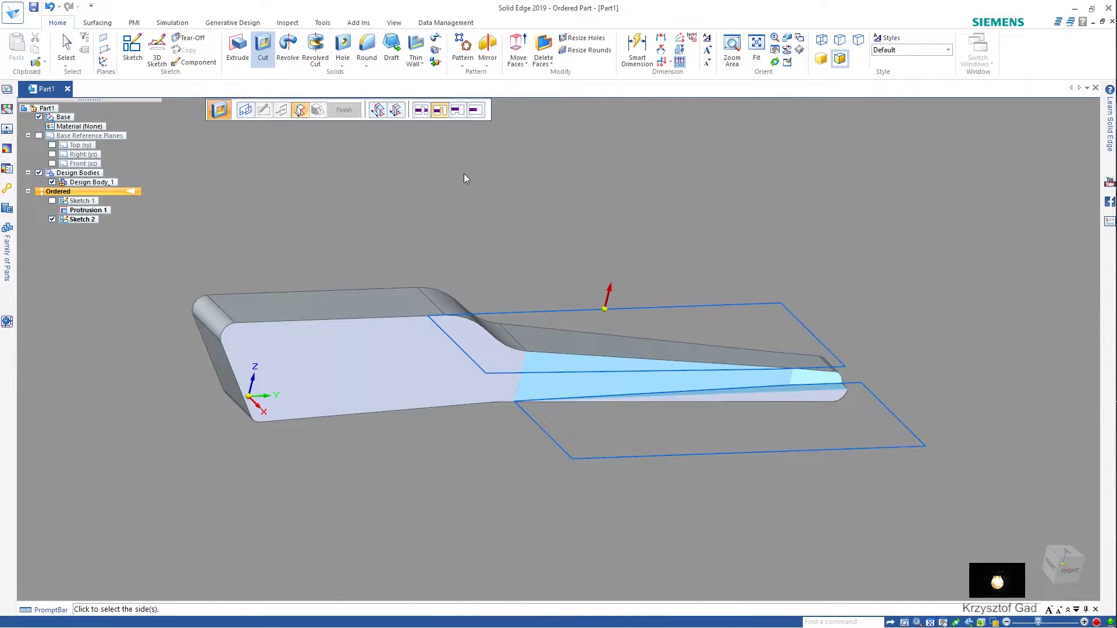
{"action": "left_click", "coordinate": [381, 114]}
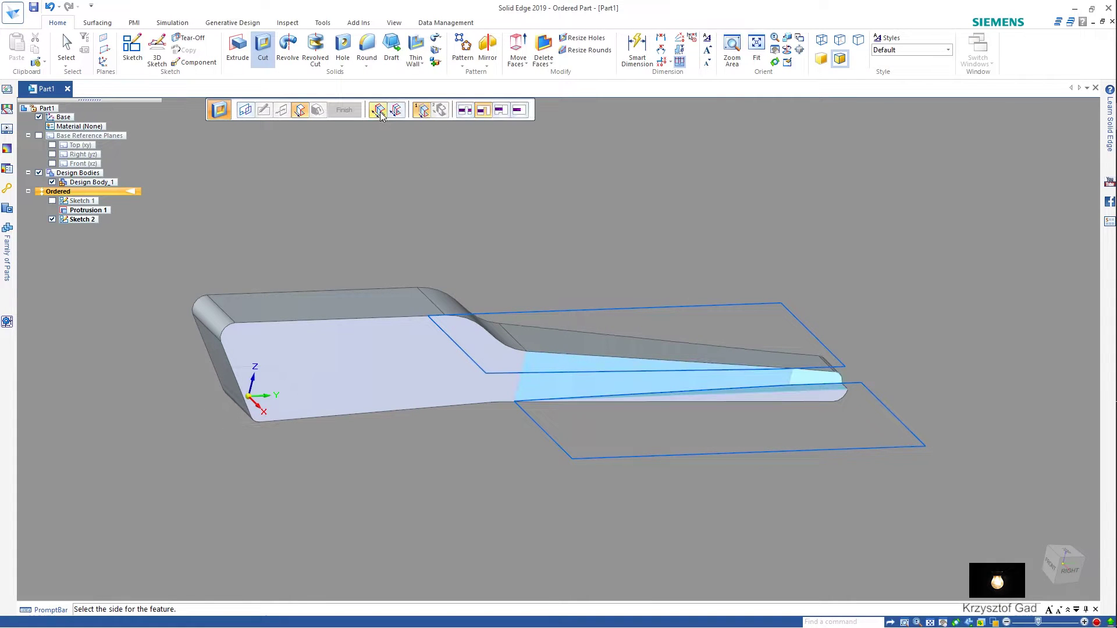
{"action": "left_click", "coordinate": [395, 114]}
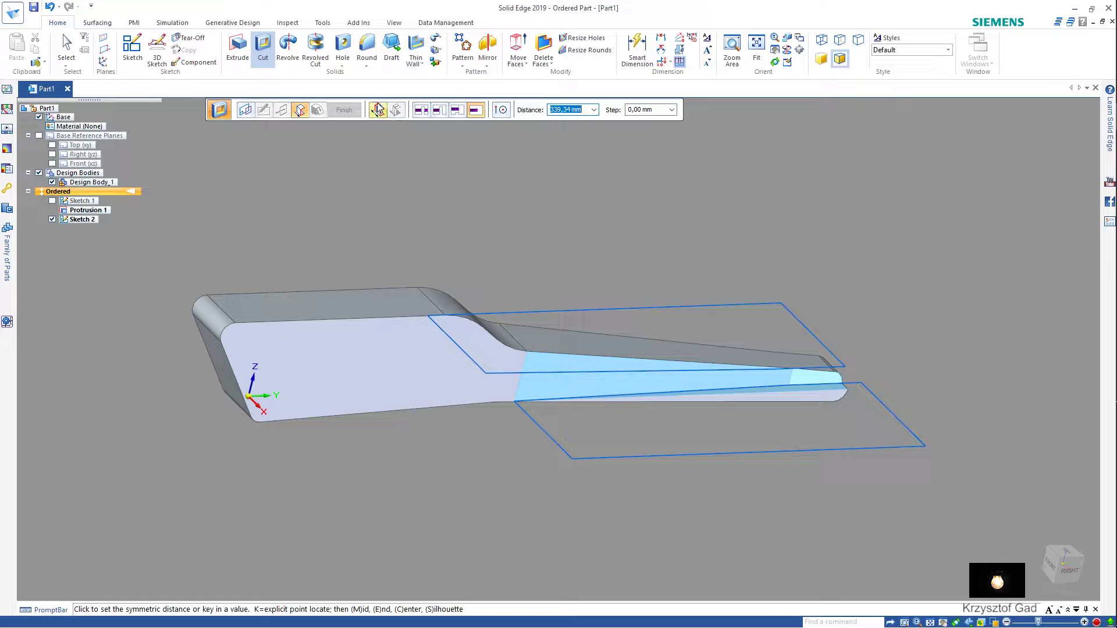
{"action": "left_click", "coordinate": [396, 110]}
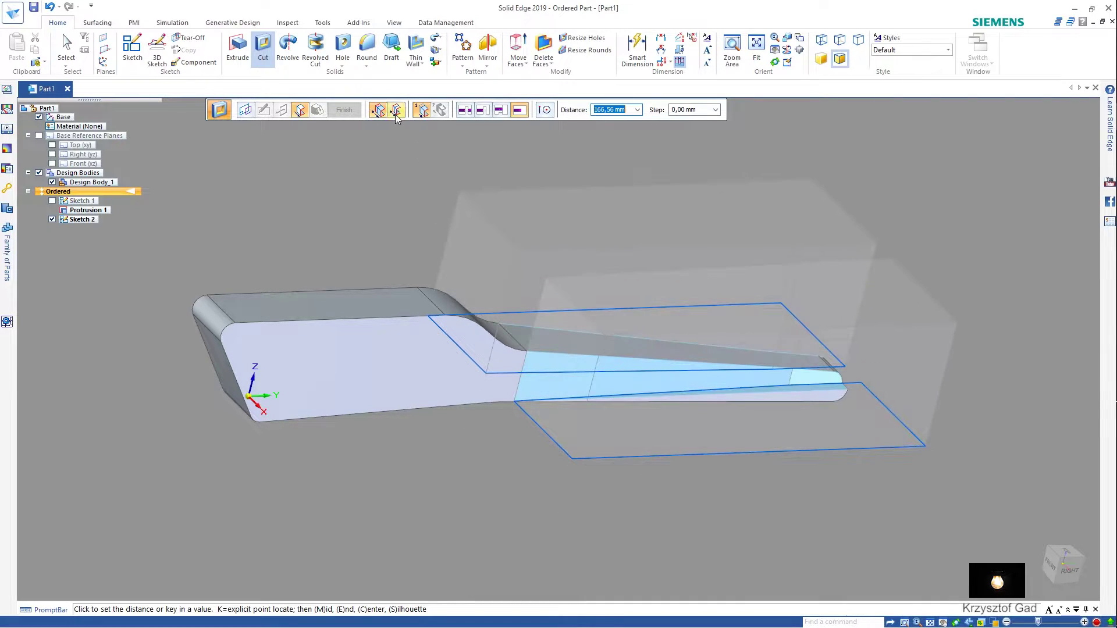
{"action": "left_click", "coordinate": [421, 160]}
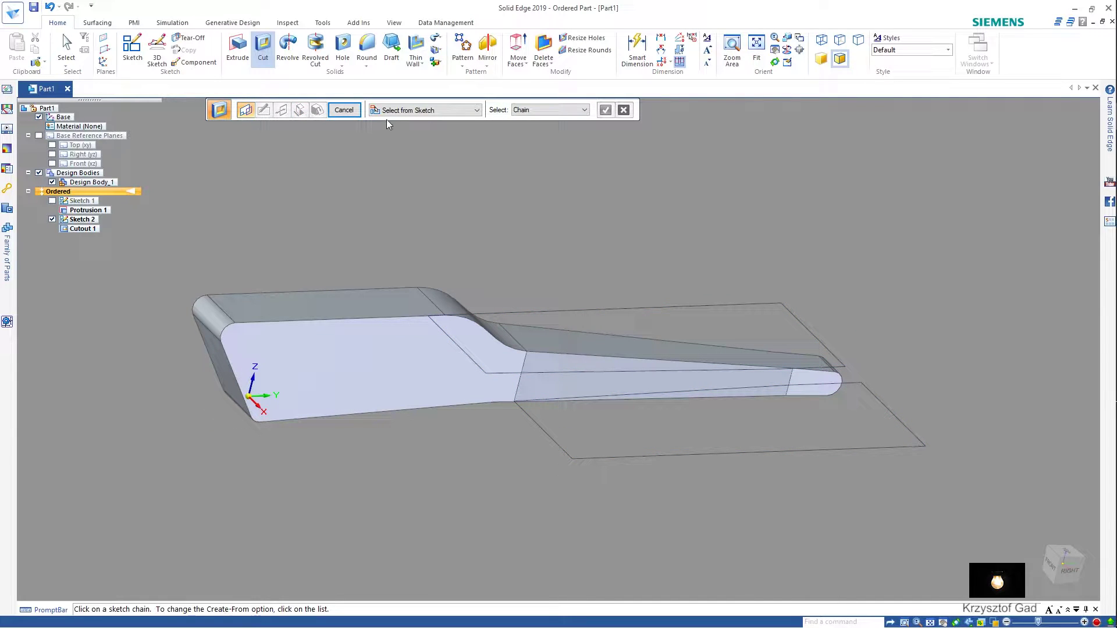
{"action": "left_click", "coordinate": [349, 110]}
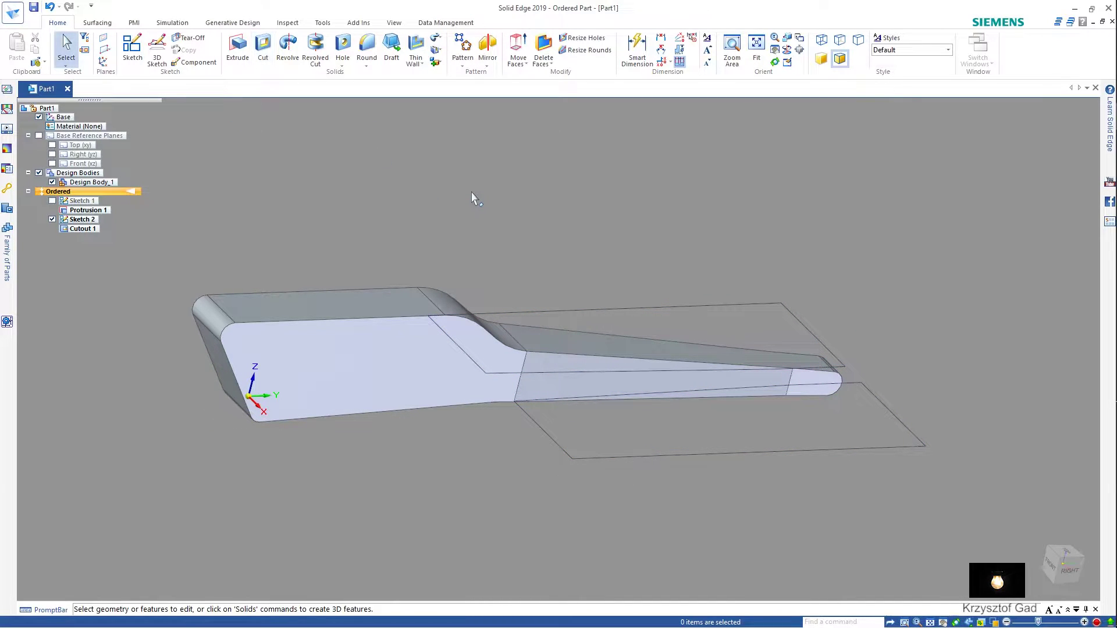
Step: Hide Sketch 2 and orbit the part to a flatter view
{"action": "middle_click_drag", "start_coordinate": [471, 198], "coordinate": [105, 245]}
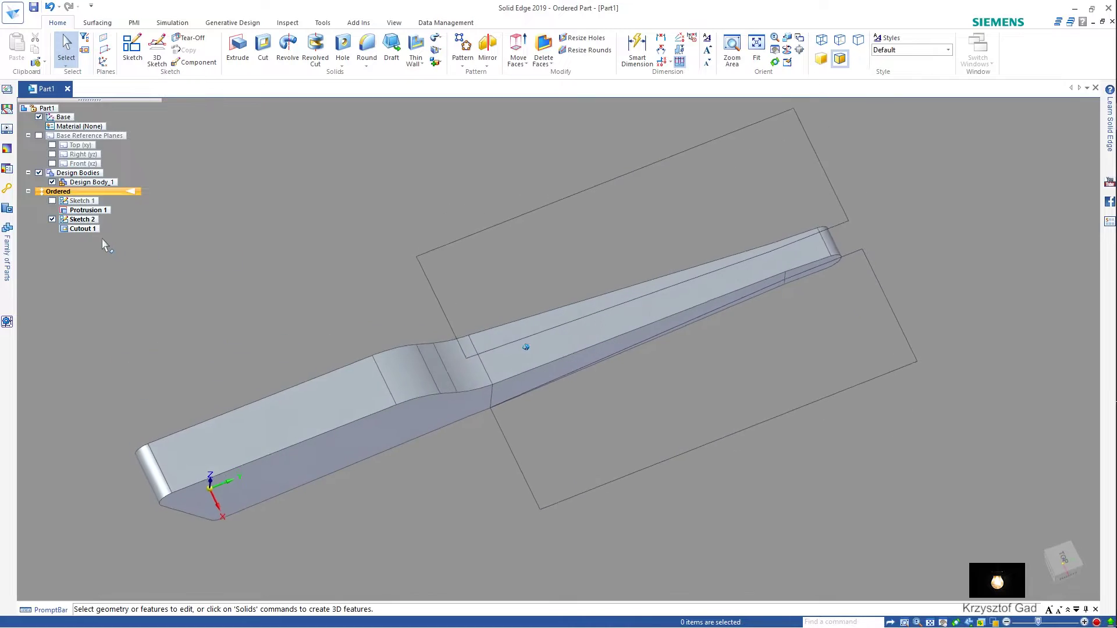
{"action": "left_click", "coordinate": [53, 219]}
{"action": "middle_click_drag", "start_coordinate": [237, 217], "coordinate": [342, 207]}
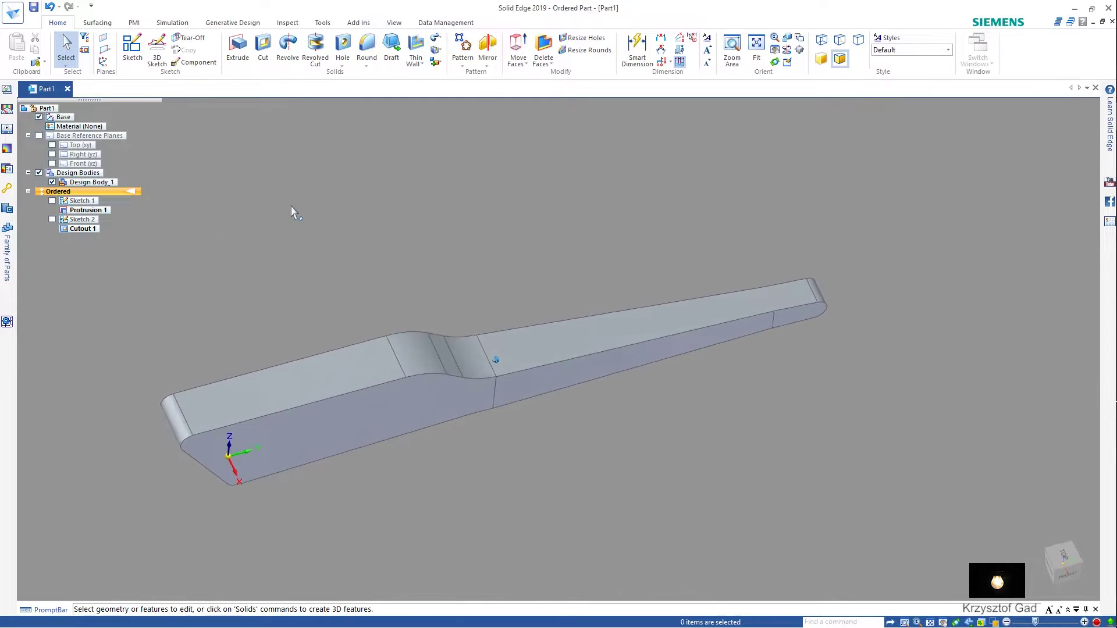
Step: Start a Thin Wall with the common thickness and switch to single-face selection
{"action": "left_click", "coordinate": [415, 52]}
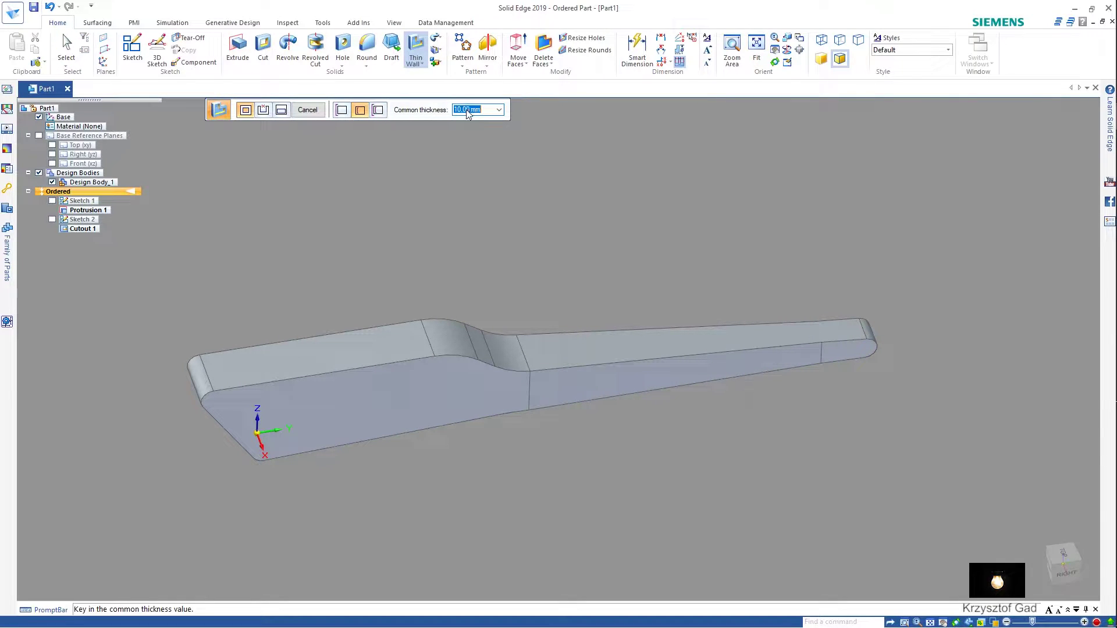
{"action": "middle_click_drag", "start_coordinate": [467, 113], "coordinate": [296, 161]}
{"action": "key", "text": "Return"}
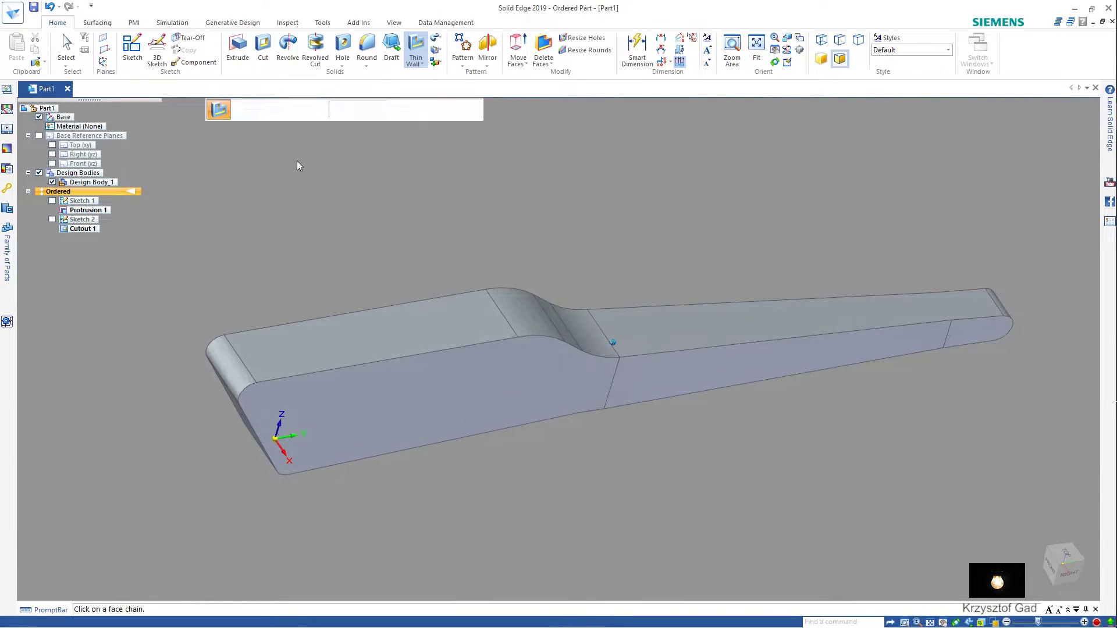
{"action": "middle_click_drag", "start_coordinate": [321, 250], "coordinate": [392, 221]}
{"action": "left_click", "coordinate": [405, 111]}
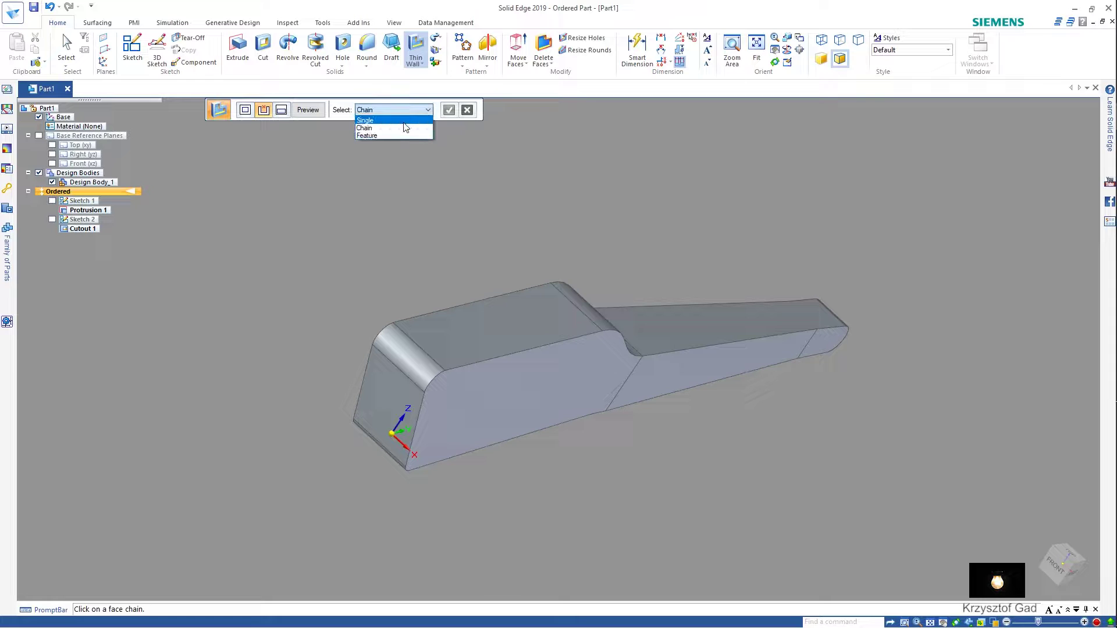
{"action": "left_click", "coordinate": [403, 344]}
Step: Leave the wide and narrow end faces open, offset walls inside, and finish Thin-Wall 1
{"action": "middle_click_drag", "start_coordinate": [391, 399], "coordinate": [406, 305]}
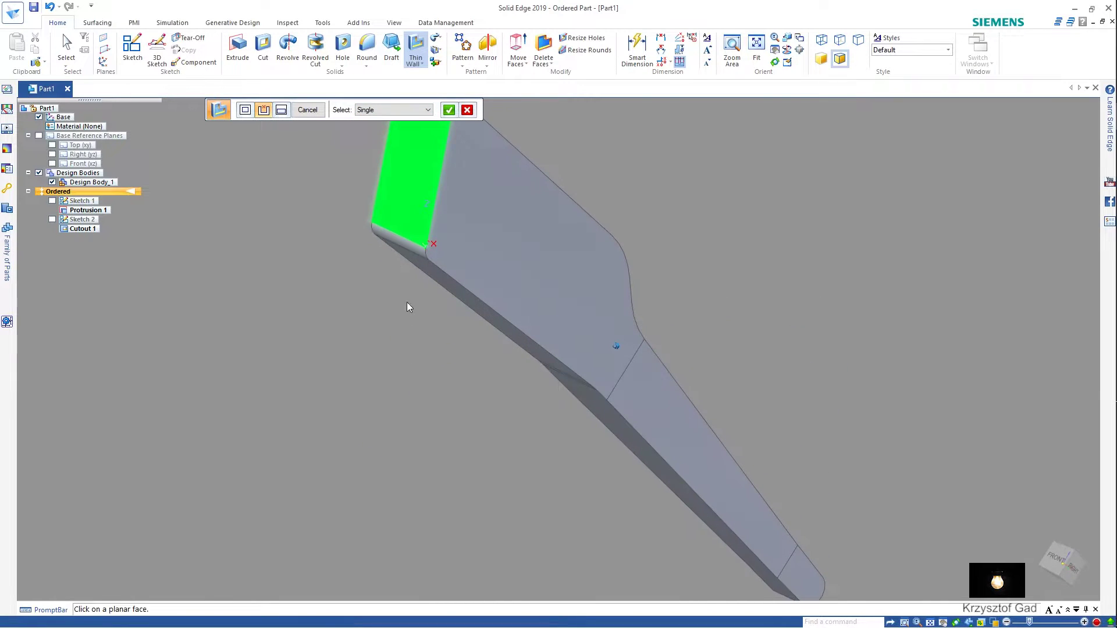
{"action": "mouse_move", "coordinate": [398, 234]}
{"action": "middle_mouse_down"}
{"action": "mouse_move", "coordinate": [404, 273]}
{"action": "mouse_move", "coordinate": [598, 438]}
{"action": "middle_mouse_up"}
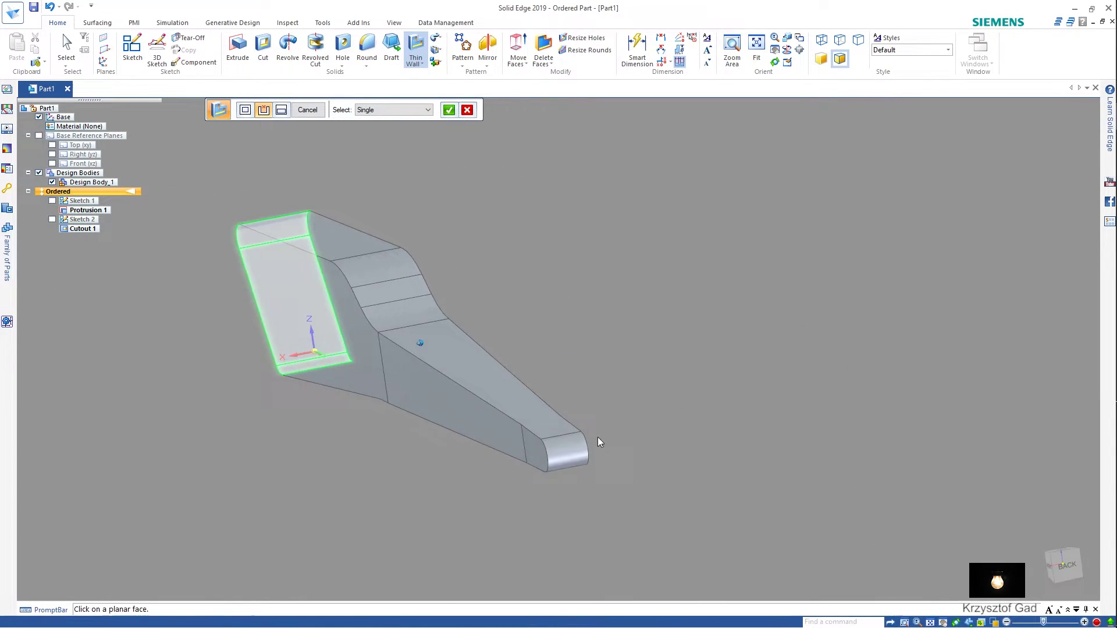
{"action": "left_click", "coordinate": [572, 454]}
{"action": "mouse_move", "coordinate": [661, 366]}
{"action": "middle_mouse_down"}
{"action": "mouse_move", "coordinate": [637, 305]}
{"action": "mouse_move", "coordinate": [465, 165]}
{"action": "mouse_move", "coordinate": [384, 116]}
{"action": "middle_mouse_up"}
{"action": "right_click", "coordinate": [626, 288]}
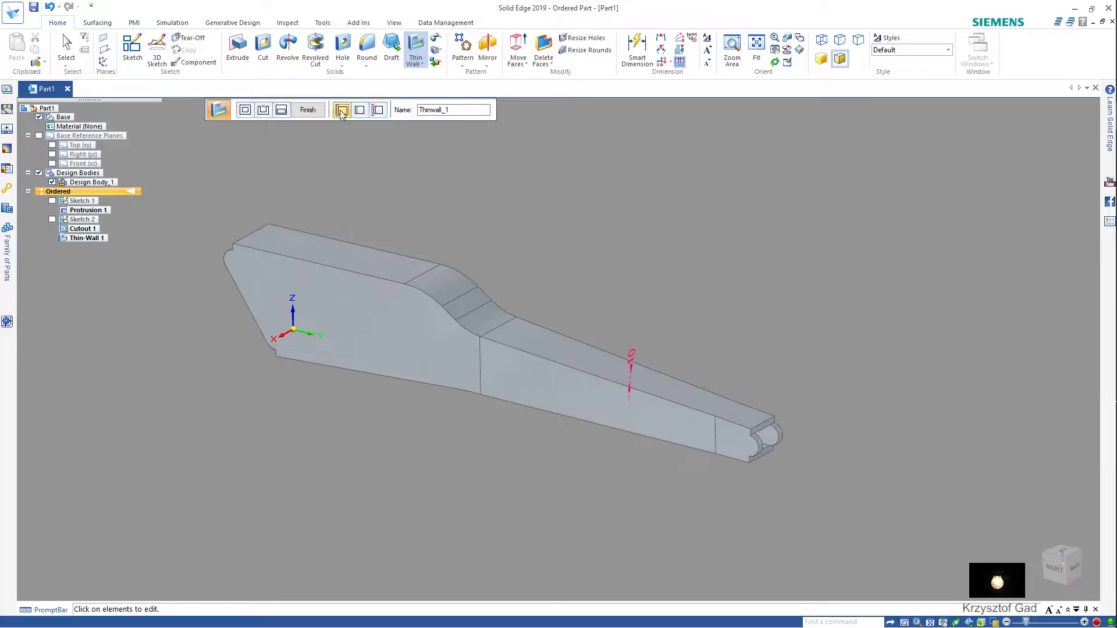
{"action": "left_click", "coordinate": [360, 110]}
{"action": "right_click", "coordinate": [428, 178]}
{"action": "key", "text": "ctrl+j"}
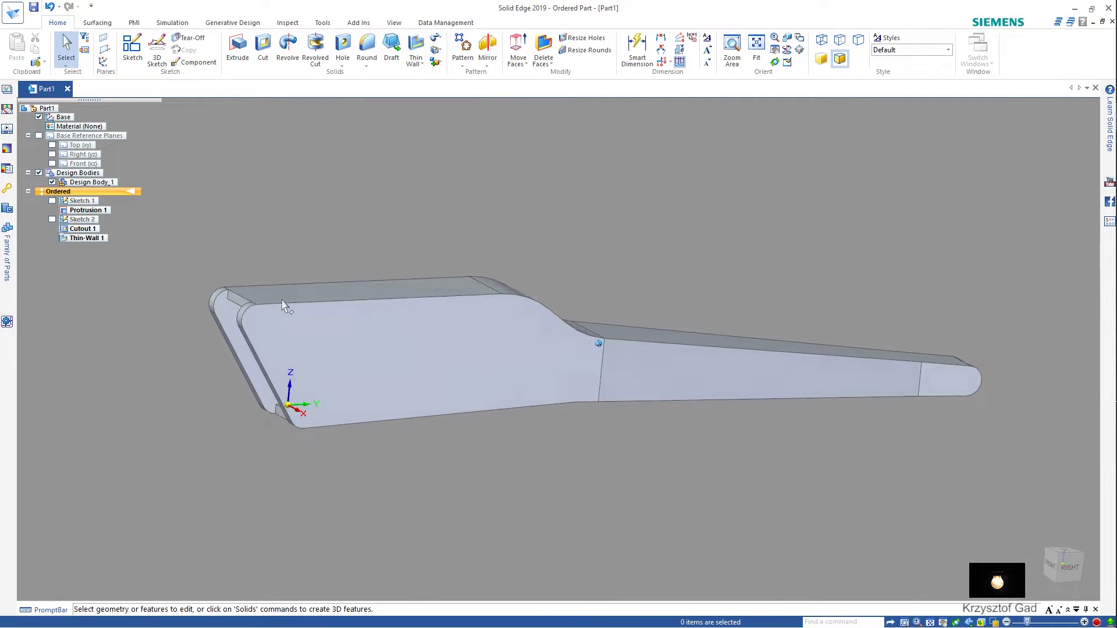
Step: Sketch a two-point rectangle on the top face at the wide end
{"action": "middle_click_drag", "start_coordinate": [432, 303], "coordinate": [477, 280]}
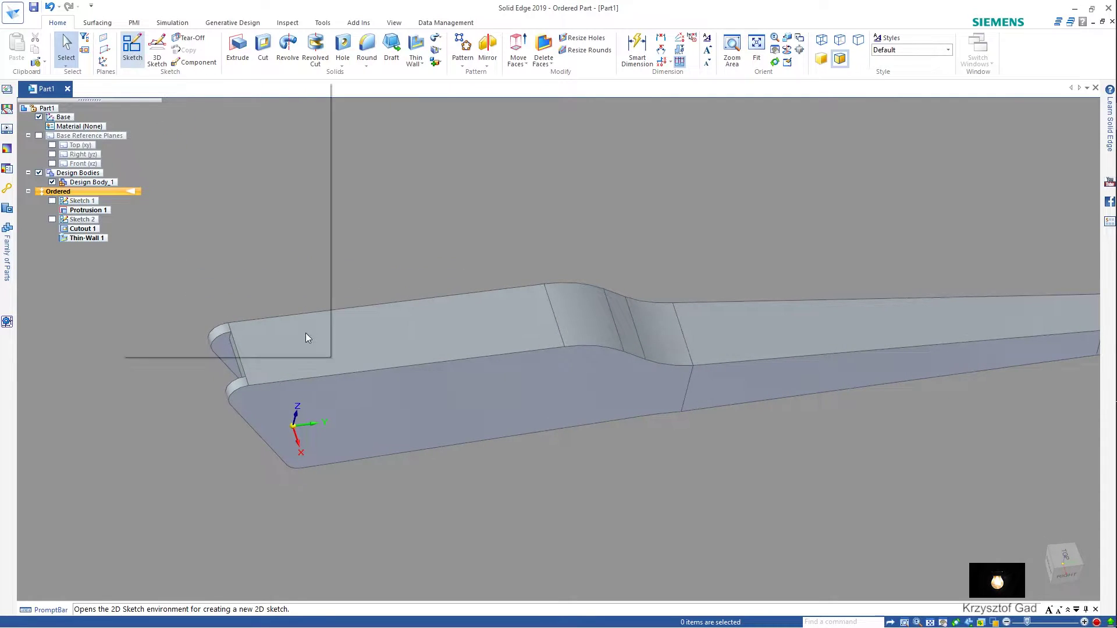
{"action": "left_click", "coordinate": [304, 354]}
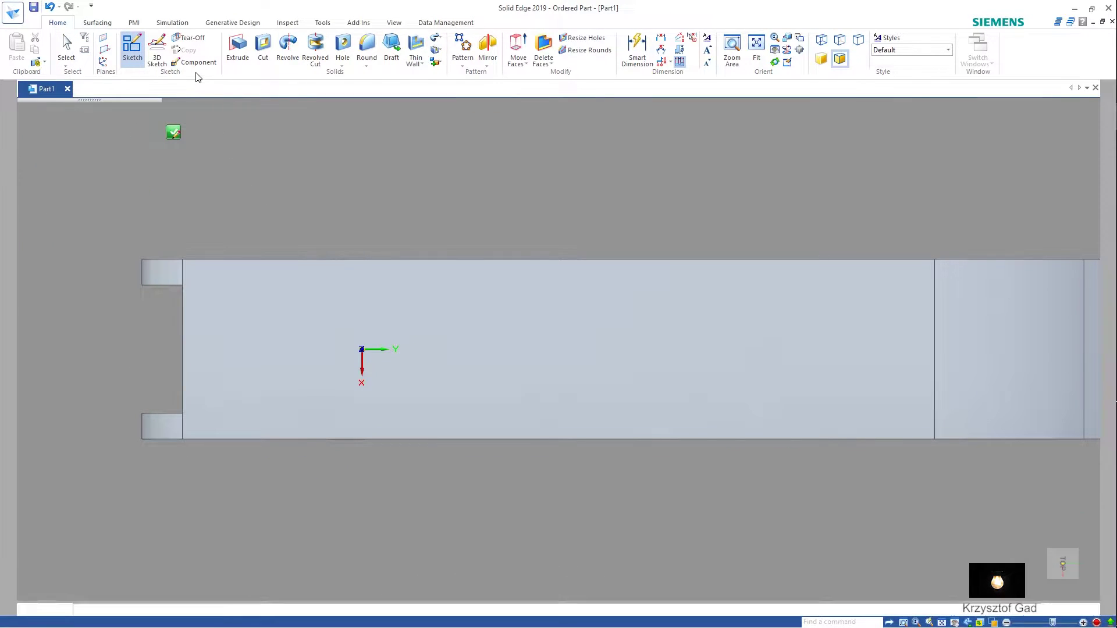
{"action": "left_click", "coordinate": [137, 51]}
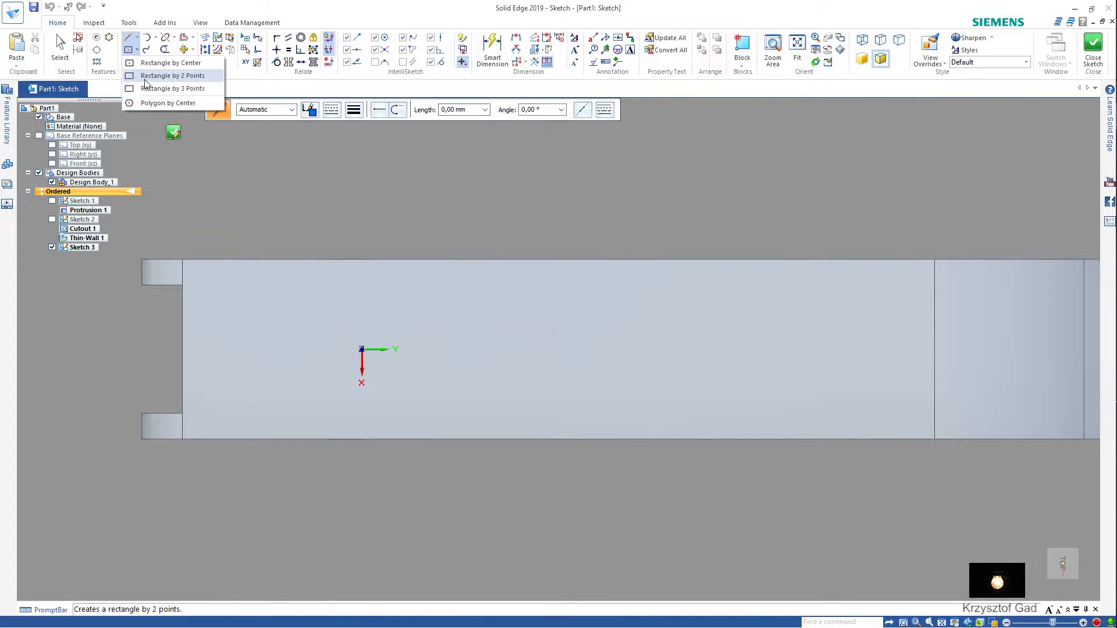
{"action": "left_click", "coordinate": [158, 75]}
{"action": "left_click_drag", "start_coordinate": [183, 259], "coordinate": [298, 413]}
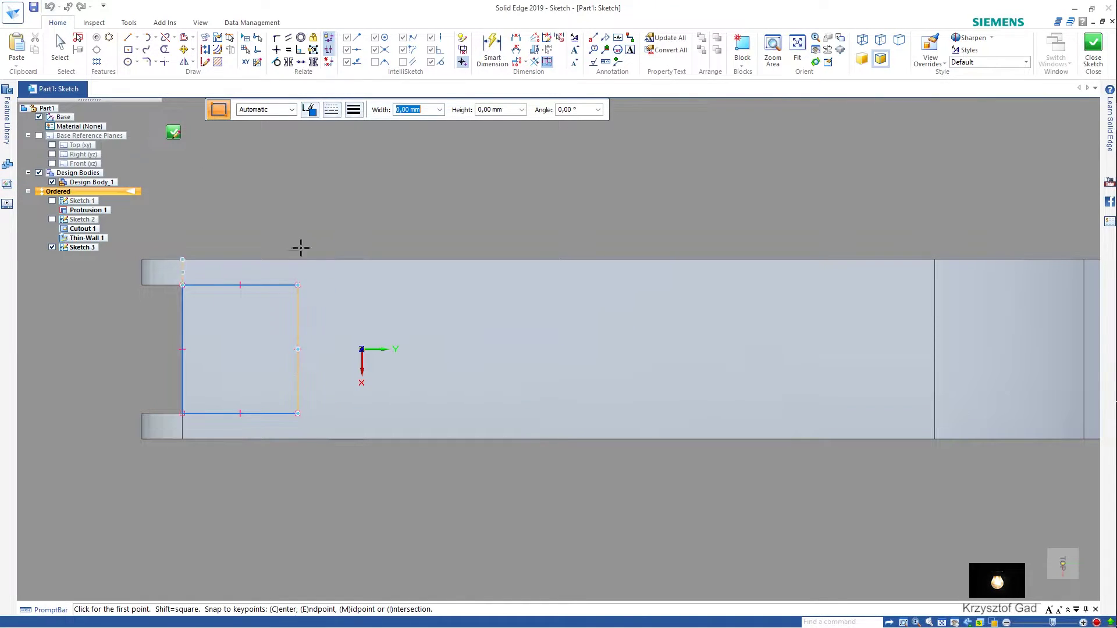
Step: Dimension the rectangle to 35 × 50 mm and close Sketch 3
{"action": "left_click", "coordinate": [491, 48]}
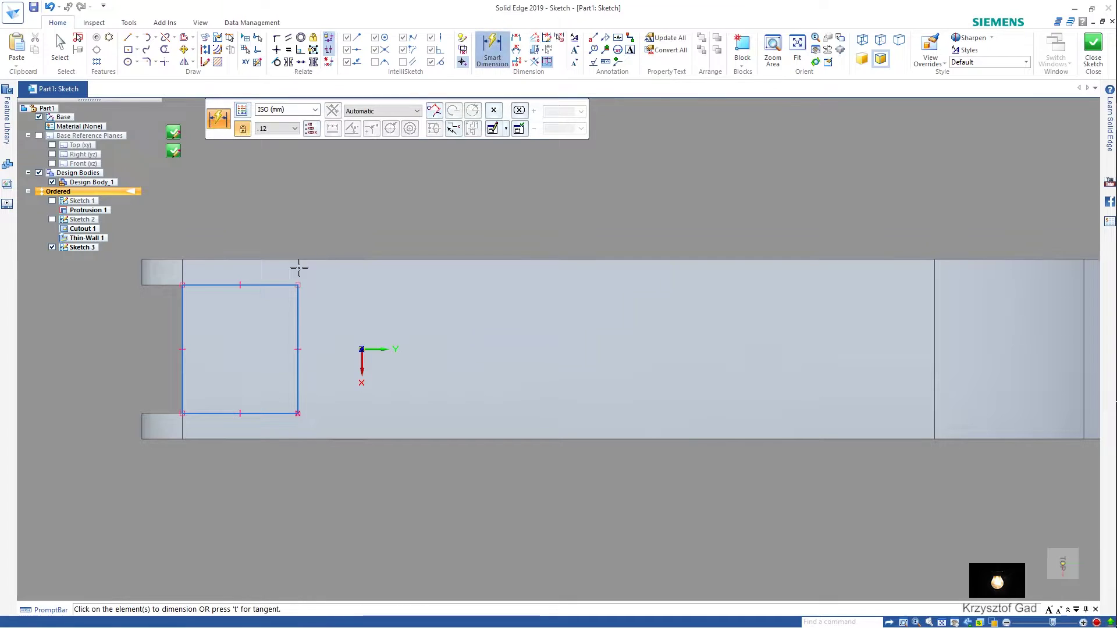
{"action": "left_click", "coordinate": [257, 285]}
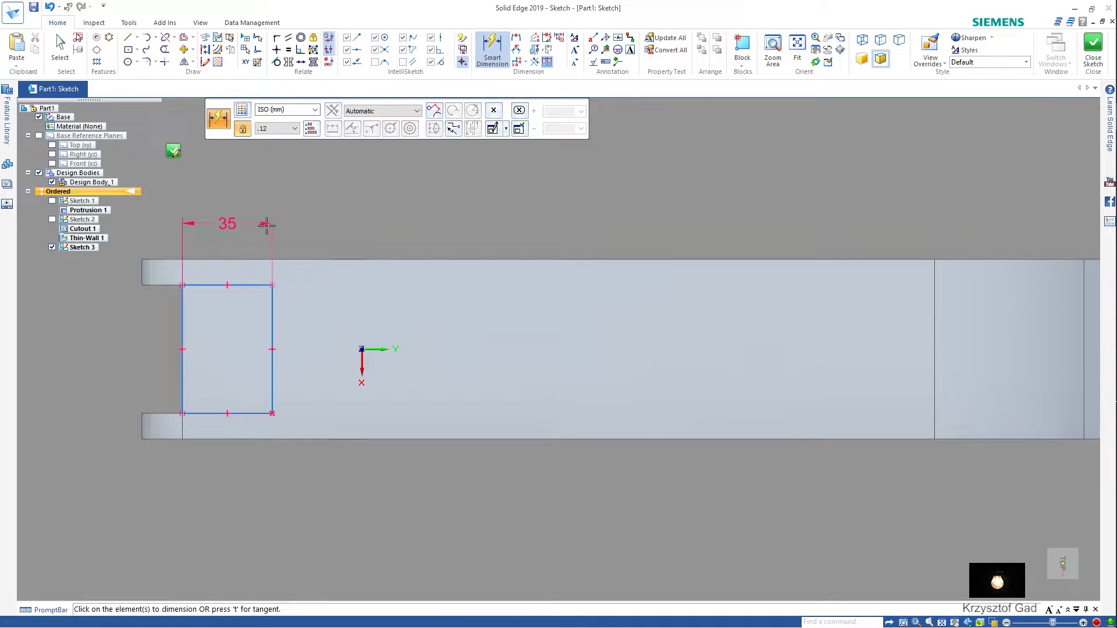
{"action": "left_click", "coordinate": [184, 365]}
{"action": "left_click", "coordinate": [149, 362]}
{"action": "type", "text": "50"}
{"action": "key", "text": "Return"}
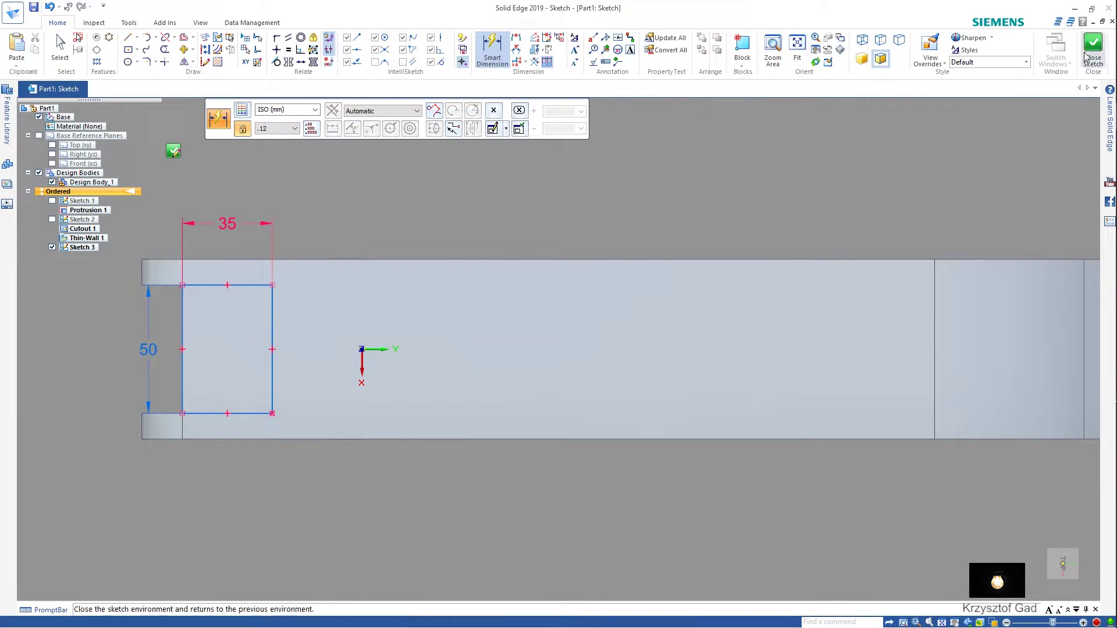
{"action": "left_click", "coordinate": [1092, 53]}
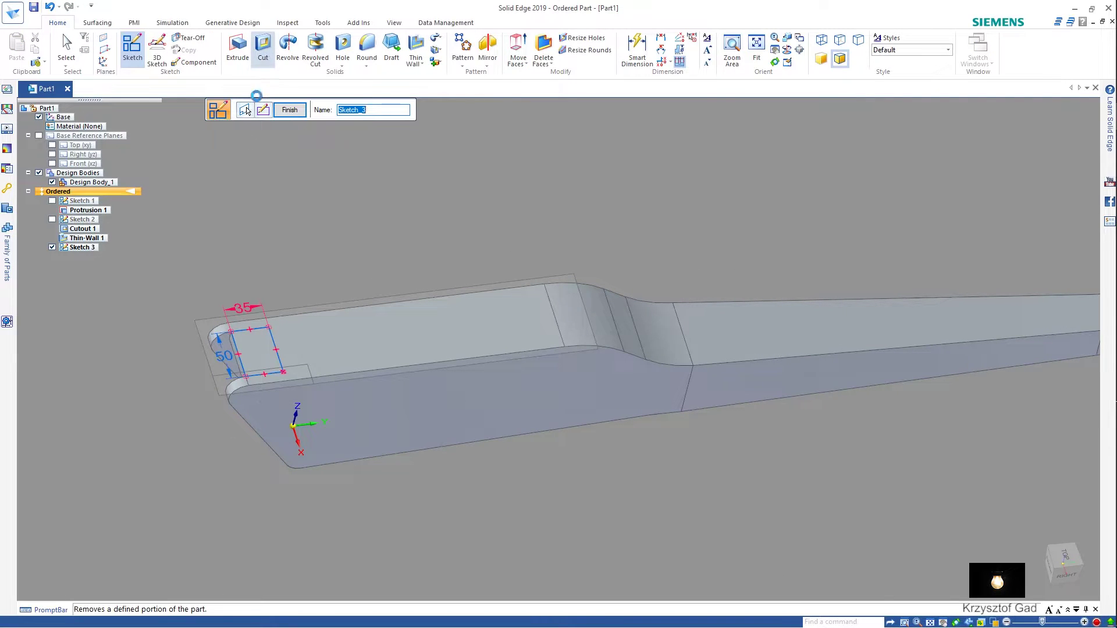
Step: Cut the rectangle through the top wall as Cutout 2
{"action": "right_click", "coordinate": [288, 254]}
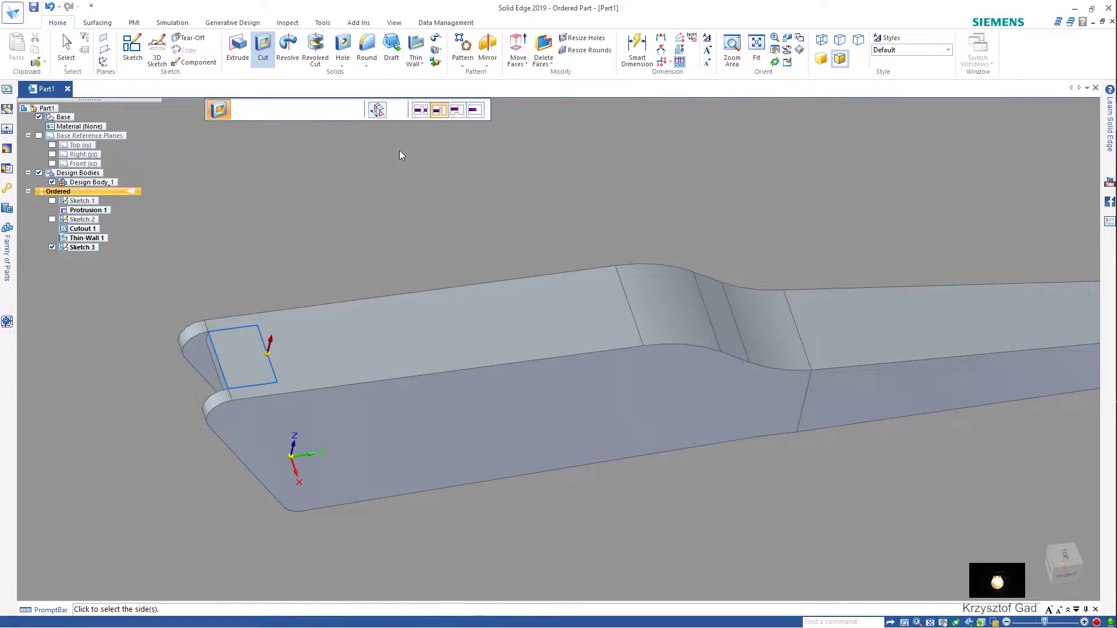
{"action": "left_click", "coordinate": [212, 418]}
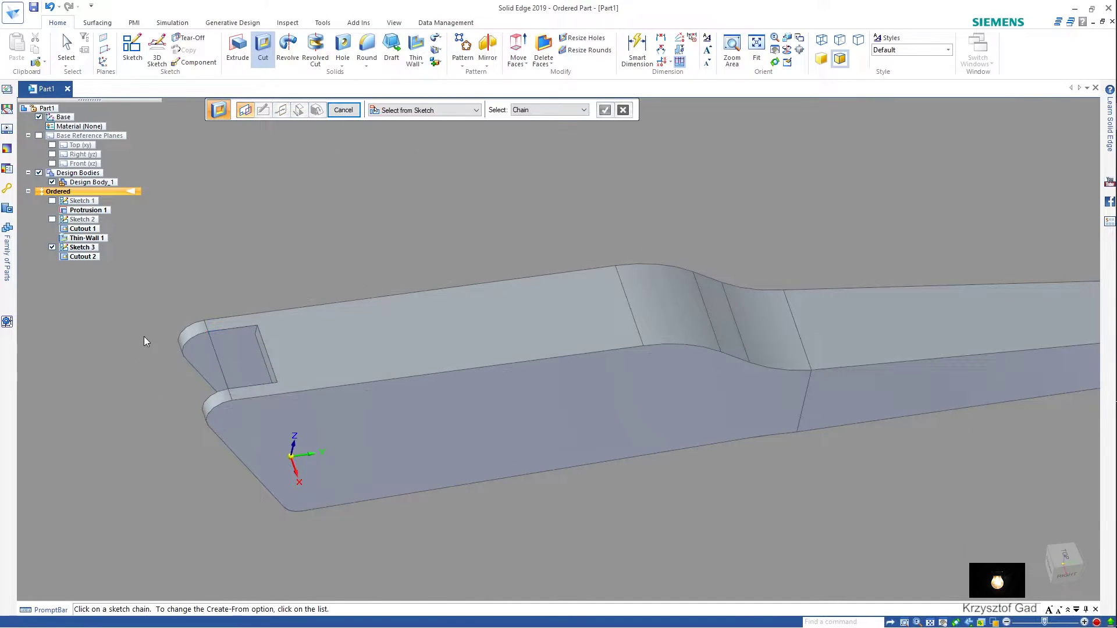
{"action": "left_click", "coordinate": [343, 110]}
{"action": "middle_click_drag", "start_coordinate": [559, 346], "coordinate": [367, 320]}
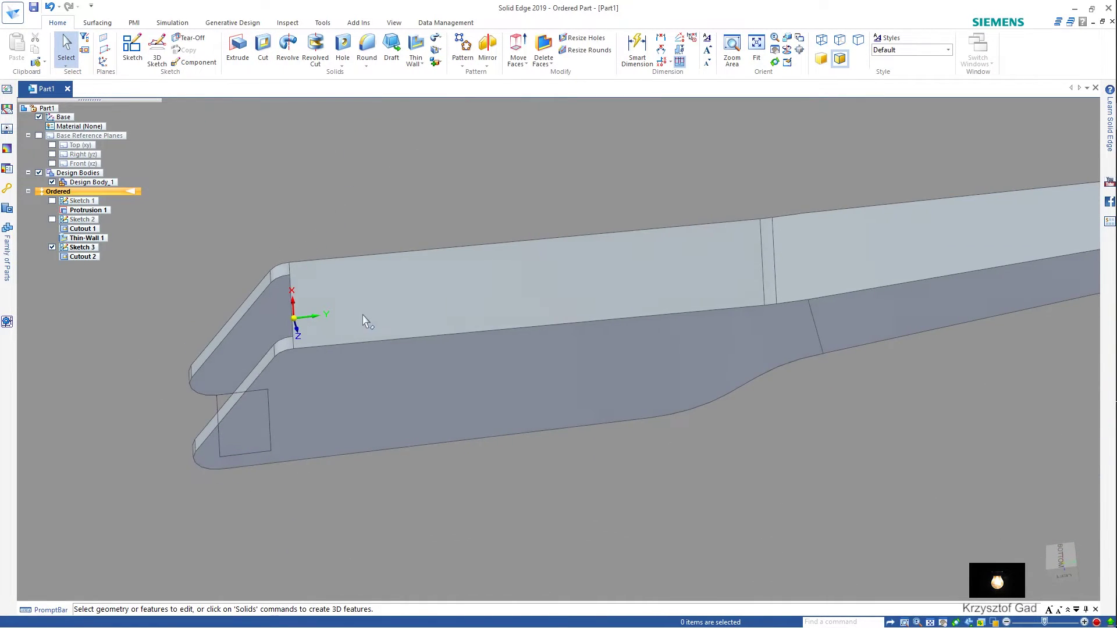
Step: Sketch a two-point rectangle on the bottom face at the wide end
{"action": "left_click", "coordinate": [134, 51]}
{"action": "left_click", "coordinate": [327, 302]}
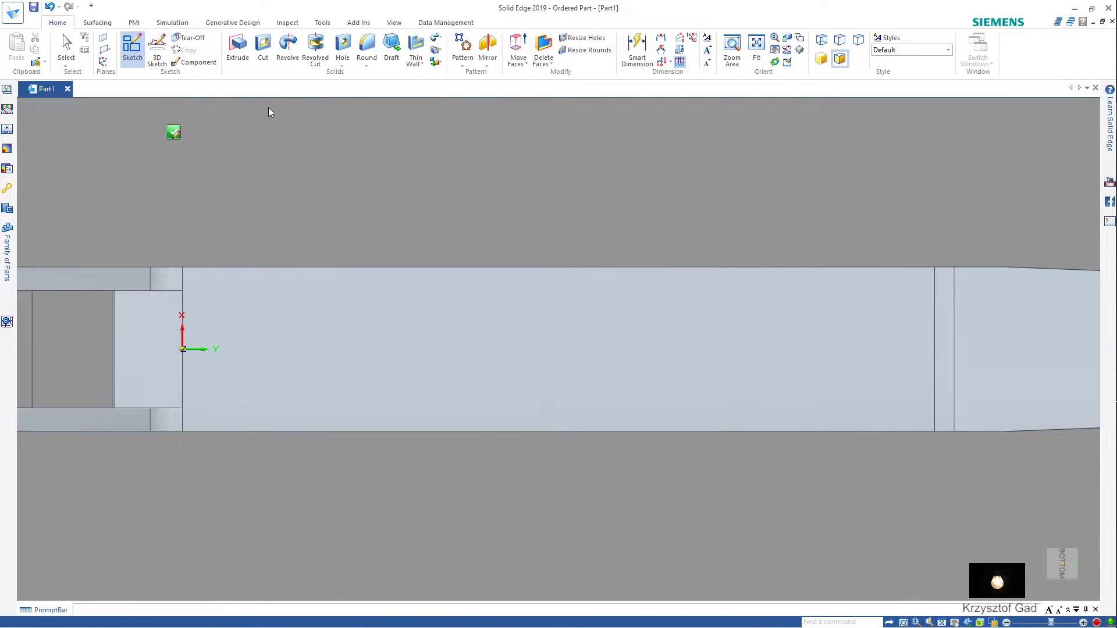
{"action": "left_click", "coordinate": [138, 50]}
{"action": "left_click", "coordinate": [160, 70]}
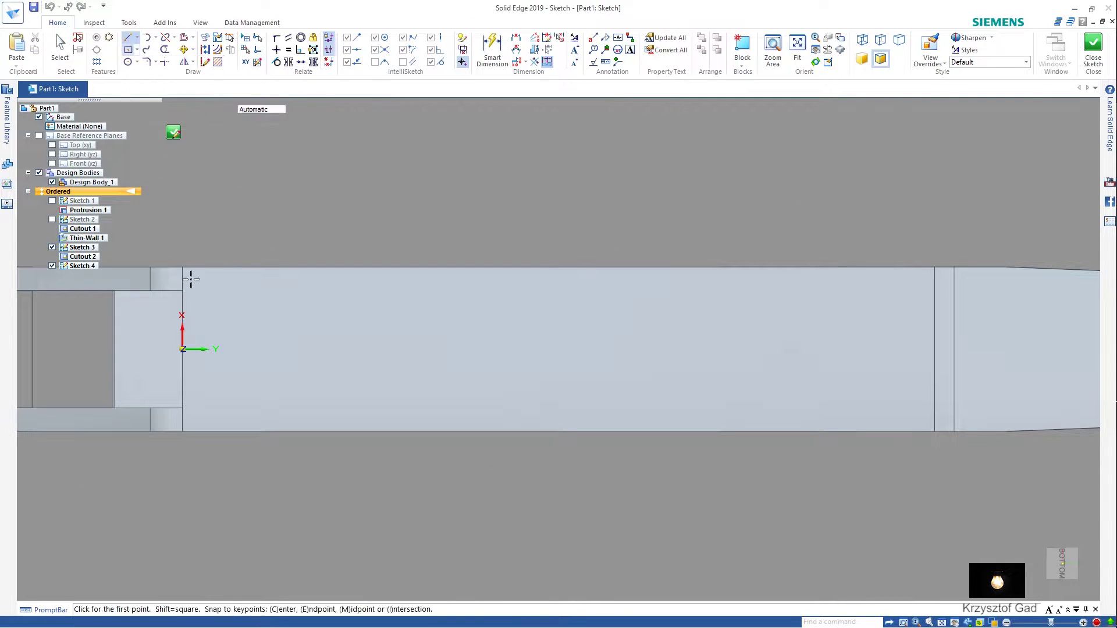
{"action": "left_click", "coordinate": [183, 290]}
{"action": "left_click", "coordinate": [290, 407]}
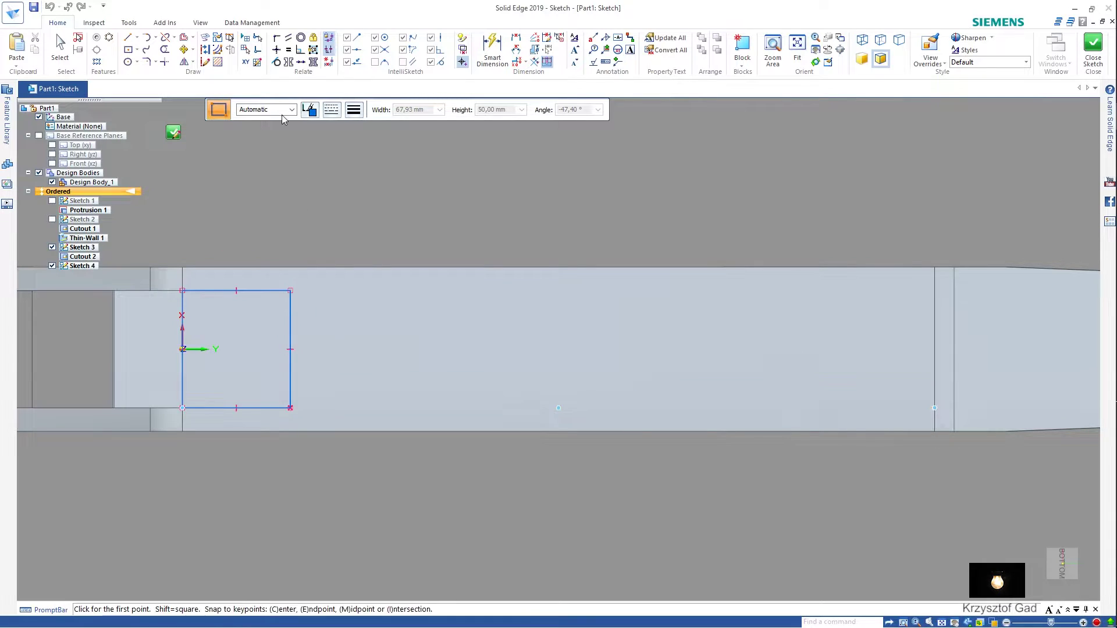
Step: Dimension the rectangle to 35 mm wide by 50 mm high and close Sketch 4
{"action": "left_click", "coordinate": [477, 49]}
{"action": "left_click", "coordinate": [250, 291]}
{"action": "left_click", "coordinate": [268, 232]}
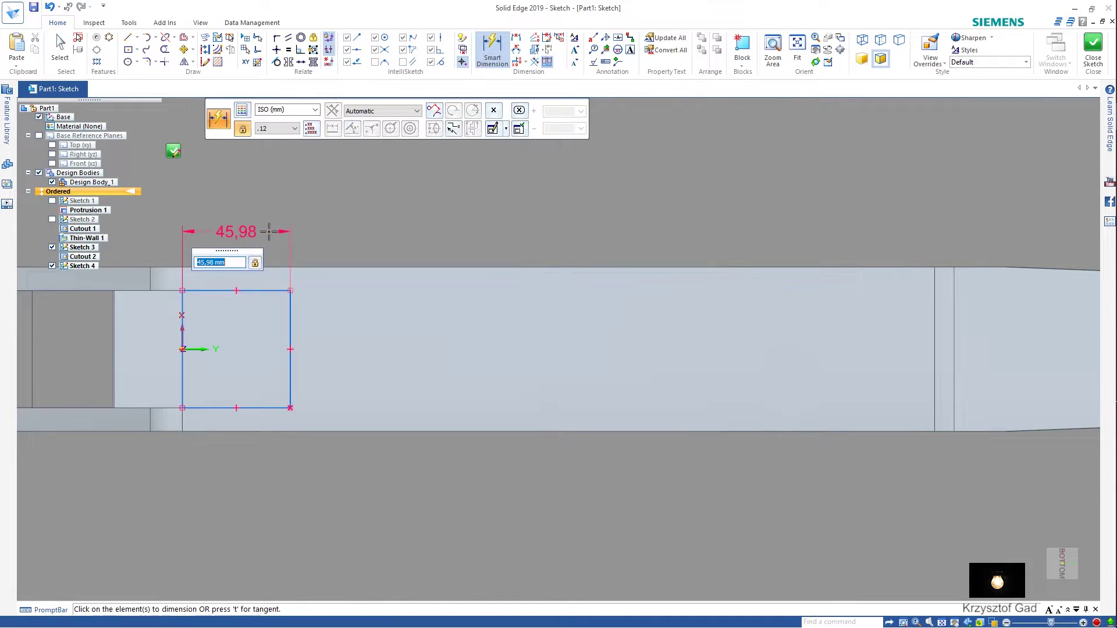
{"action": "type", "text": "5"}
{"action": "key", "text": "Return"}
{"action": "left_click", "coordinate": [266, 299]}
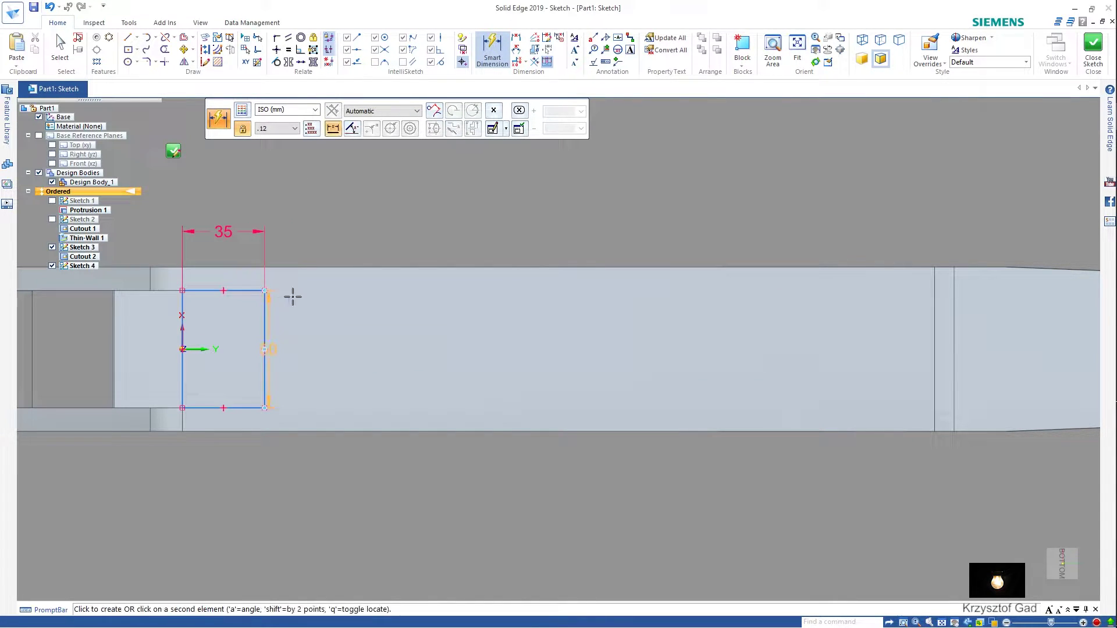
{"action": "left_click", "coordinate": [306, 317]}
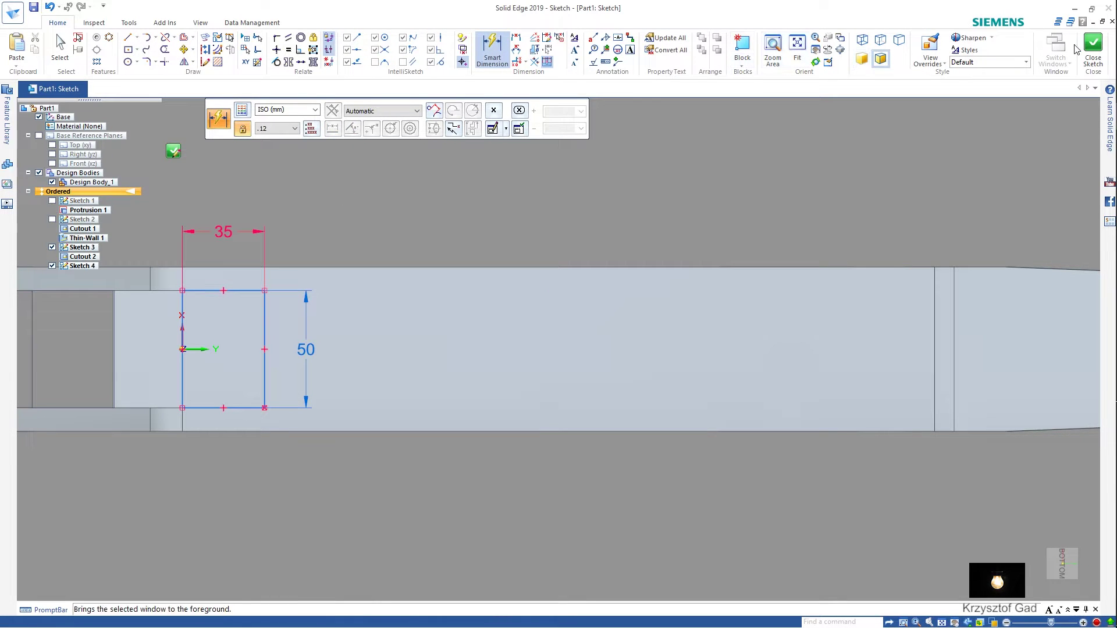
{"action": "left_click", "coordinate": [1092, 49]}
Step: Cut the rectangle through the bottom wall as Cutout 3
{"action": "left_click", "coordinate": [262, 50]}
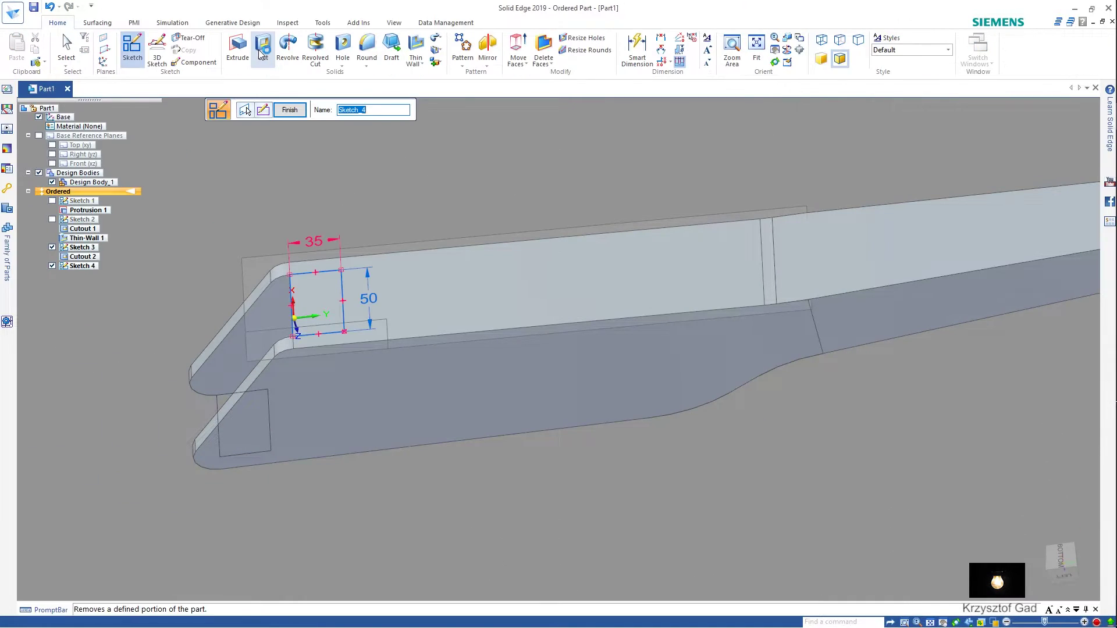
{"action": "left_click", "coordinate": [305, 273]}
{"action": "right_click", "coordinate": [313, 223]}
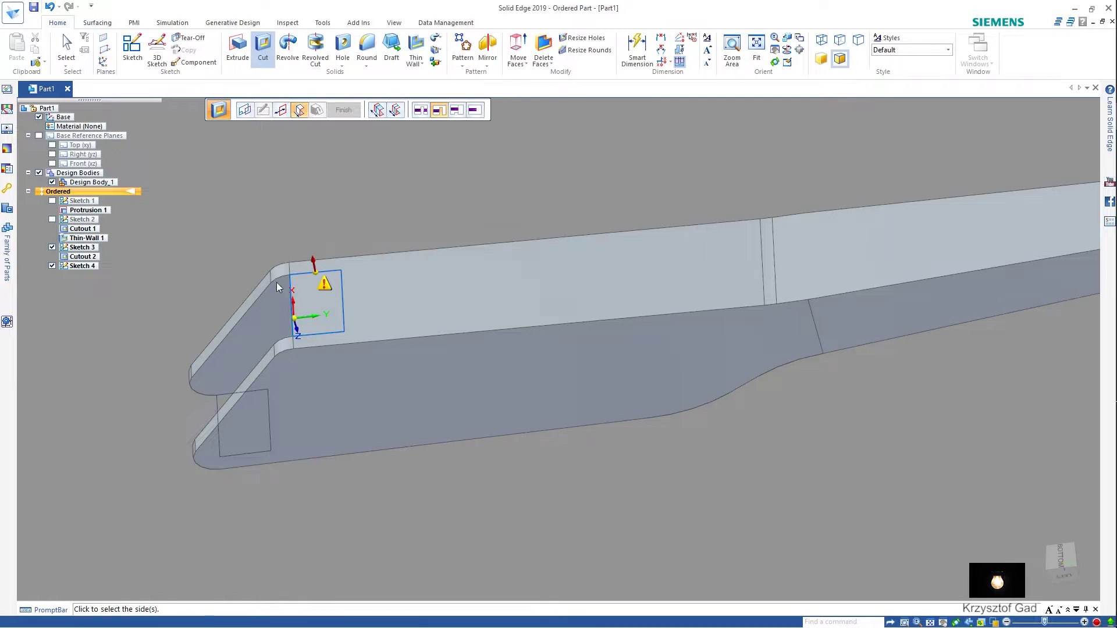
{"action": "left_click", "coordinate": [277, 282]}
{"action": "left_click", "coordinate": [263, 300]}
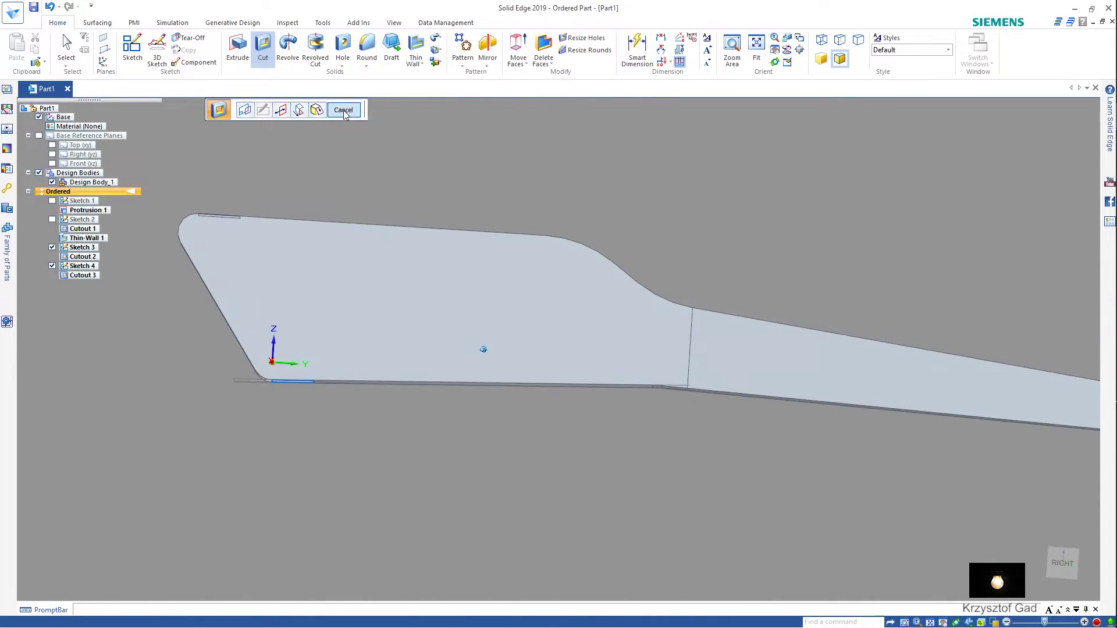
{"action": "left_click", "coordinate": [343, 110]}
{"action": "middle_click_drag", "start_coordinate": [411, 189], "coordinate": [568, 357]}
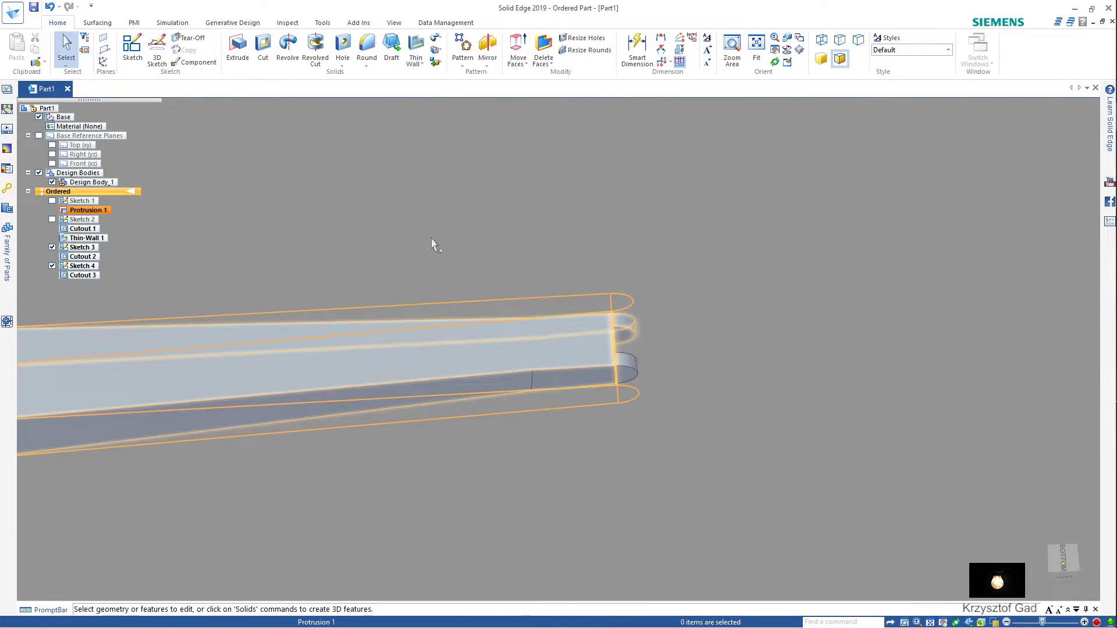
Step: Sketch a closed rectangle on the bottom face against the slot at the fork end
{"action": "left_click", "coordinate": [132, 49]}
{"action": "left_click", "coordinate": [577, 353]}
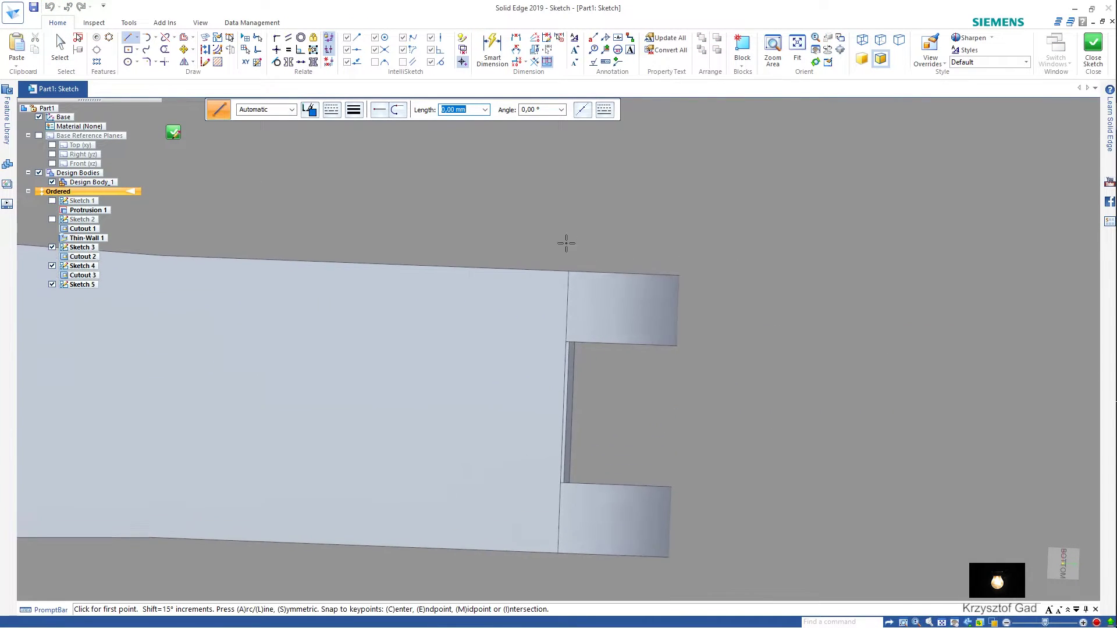
{"action": "left_click", "coordinate": [566, 341]}
{"action": "left_click", "coordinate": [560, 493]}
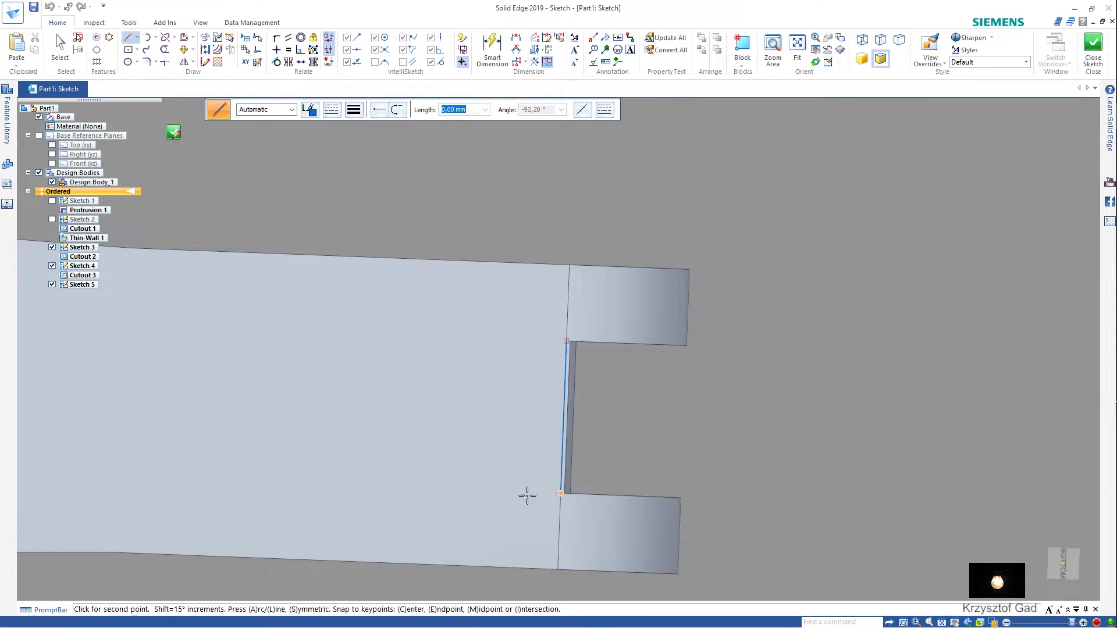
{"action": "left_click", "coordinate": [370, 485]}
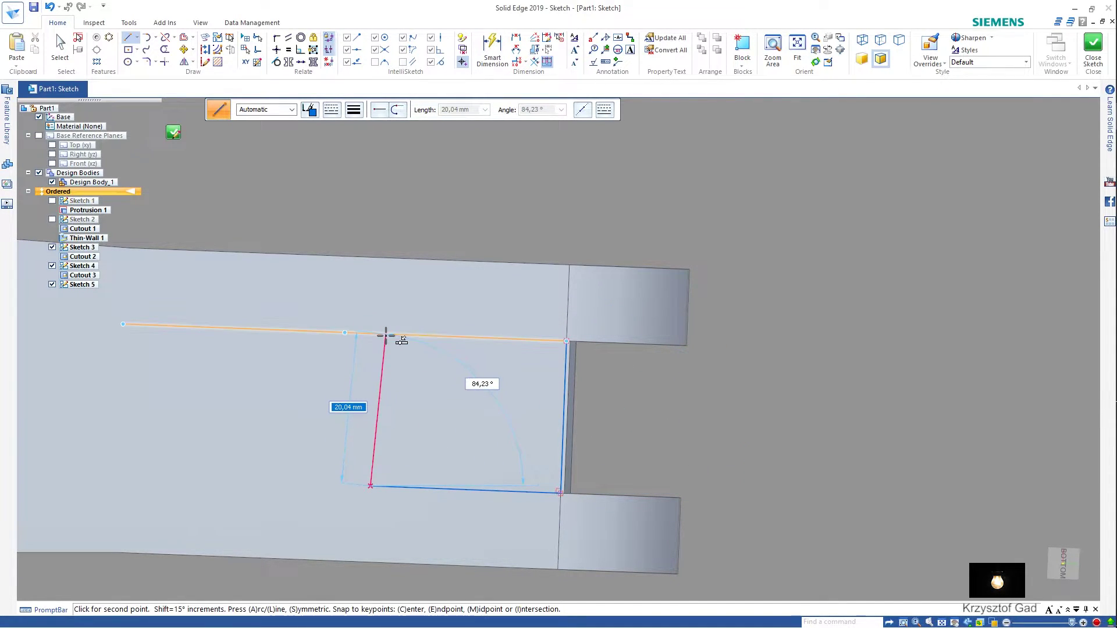
{"action": "left_click", "coordinate": [386, 334]}
{"action": "left_click", "coordinate": [566, 339]}
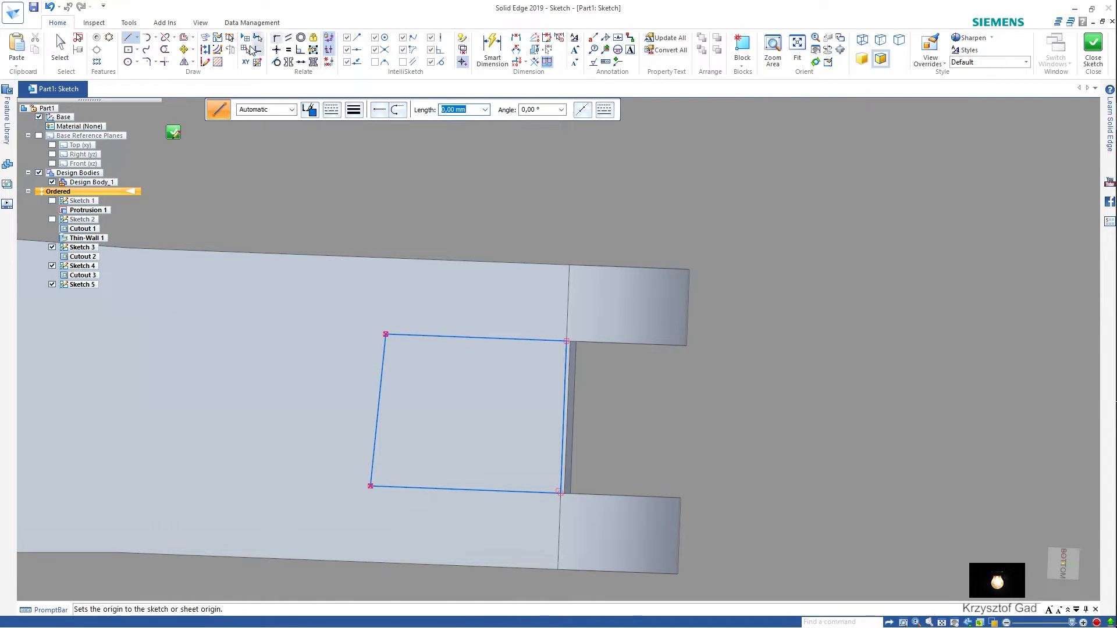
Step: Make the side edges equal, dimension the rectangle 35 by 20, and close the sketch
{"action": "left_click", "coordinate": [289, 49]}
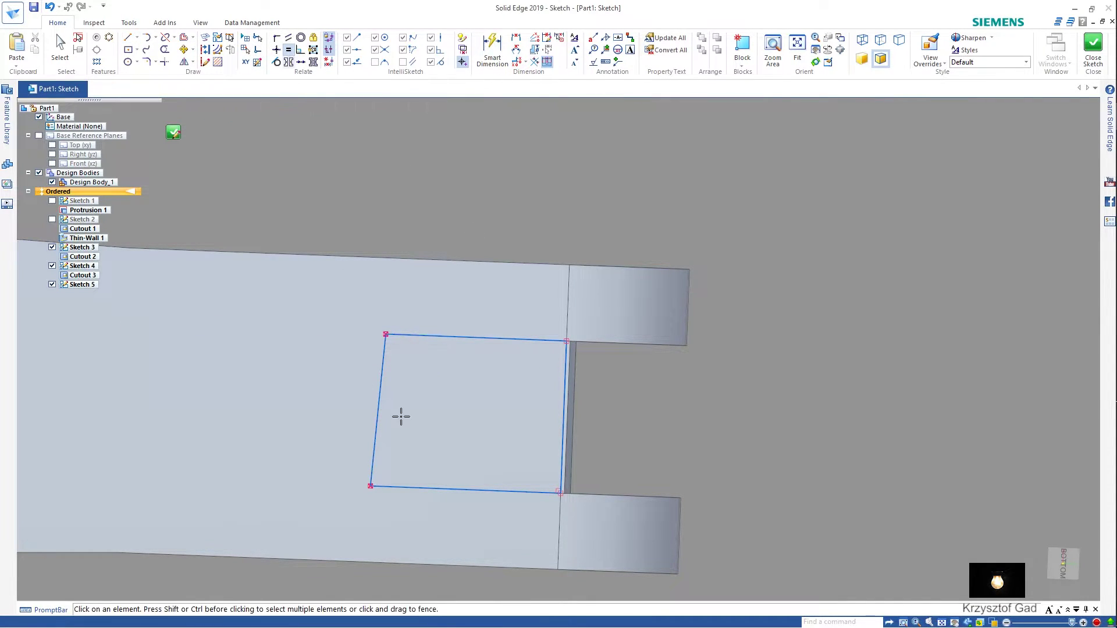
{"action": "left_click", "coordinate": [566, 393]}
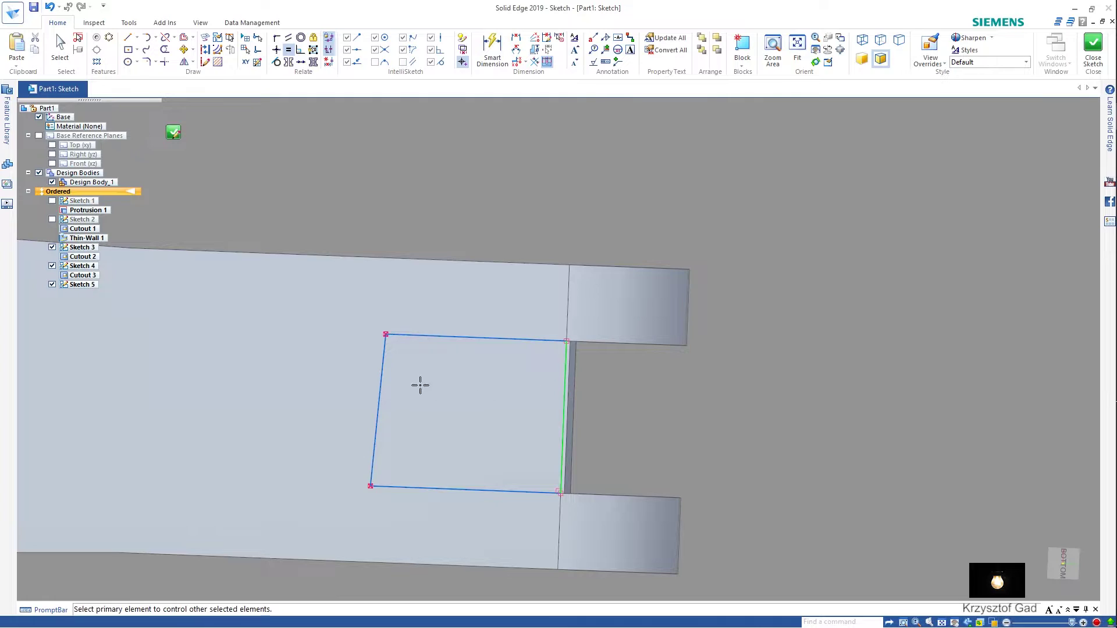
{"action": "left_click", "coordinate": [384, 372]}
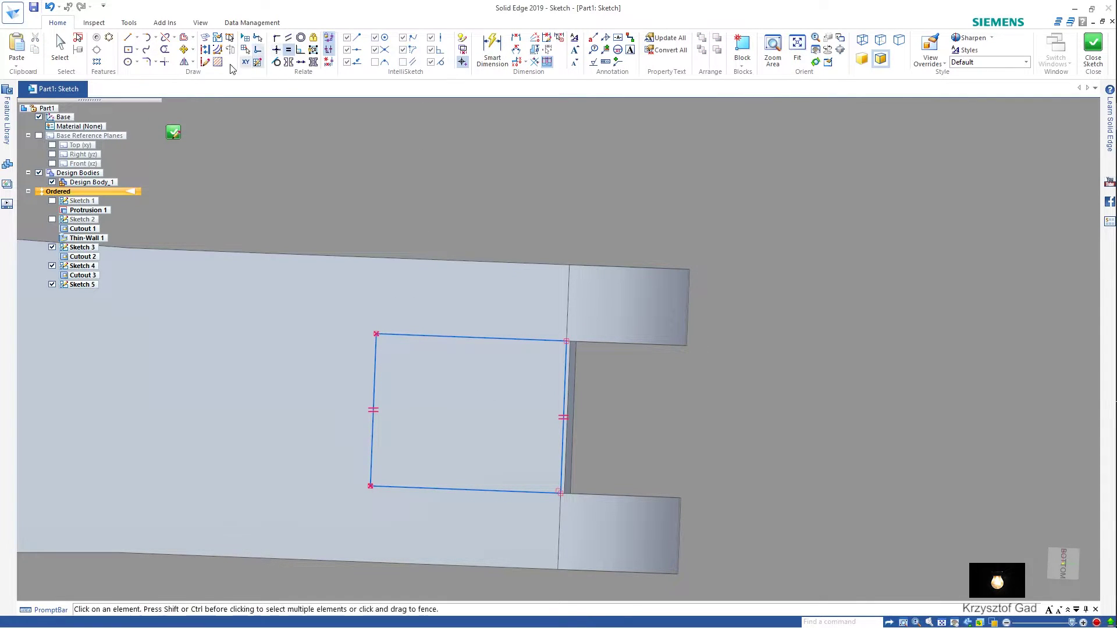
{"action": "left_click", "coordinate": [492, 50]}
{"action": "left_click", "coordinate": [485, 336]}
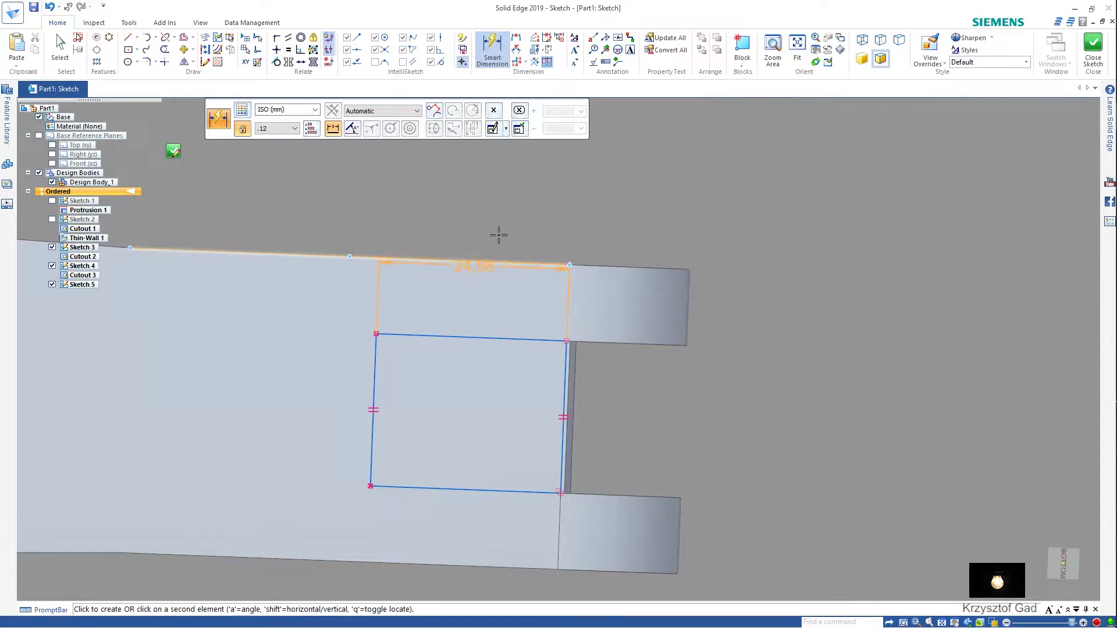
{"action": "left_click", "coordinate": [502, 220]}
{"action": "type", "text": "35"}
{"action": "key", "text": "Return"}
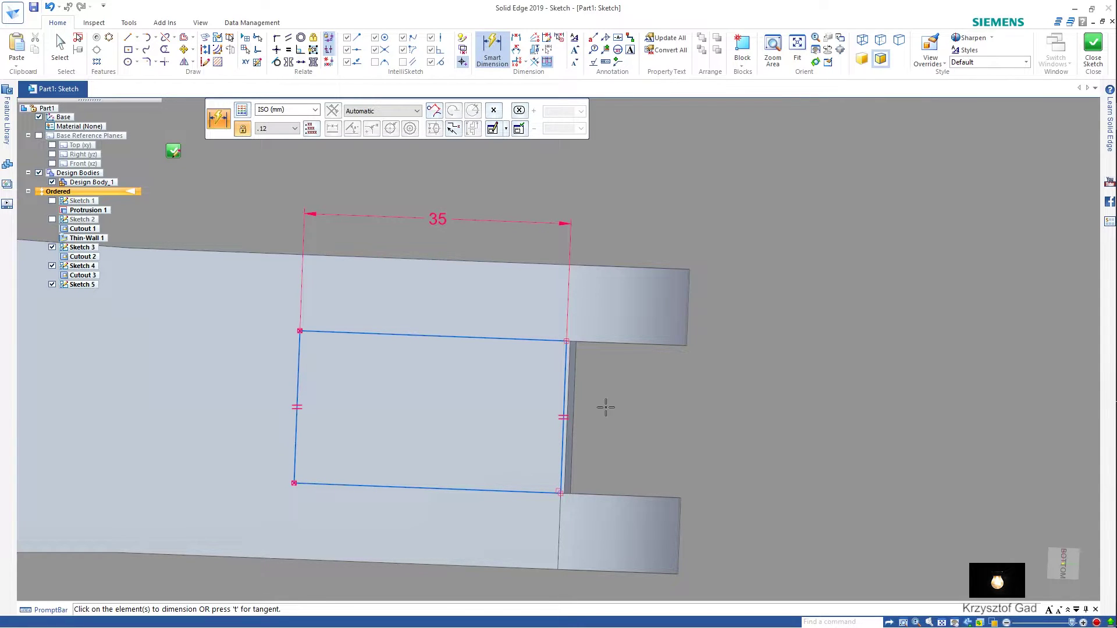
{"action": "left_click", "coordinate": [568, 393]}
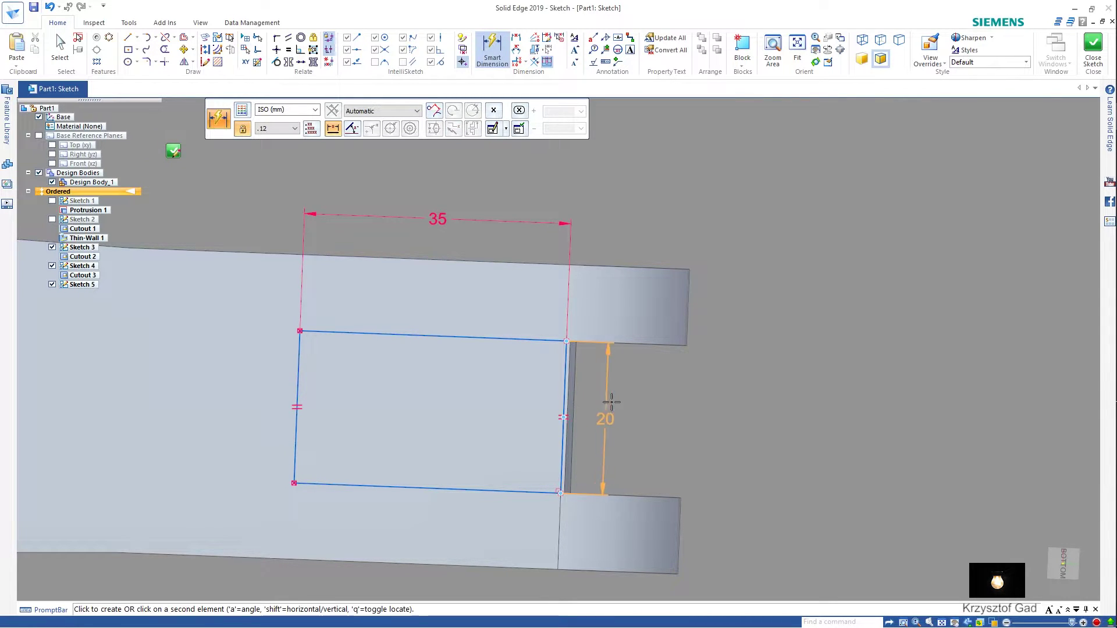
{"action": "left_click", "coordinate": [1086, 56]}
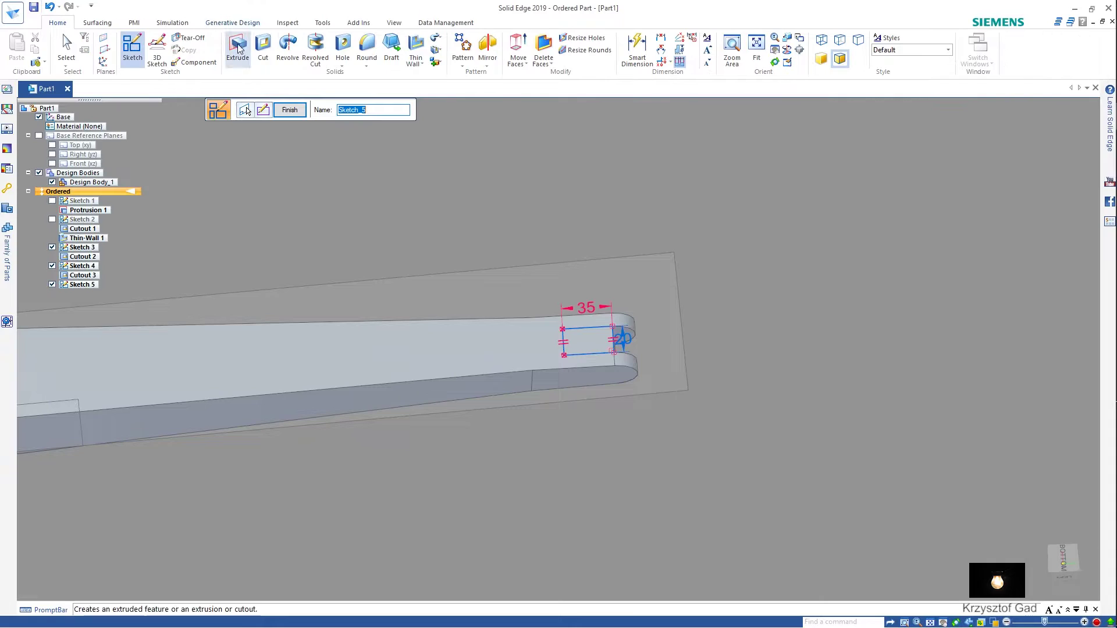
Step: Cut the rectangle into the fork end's underside as Cutout 4
{"action": "left_click", "coordinate": [262, 50]}
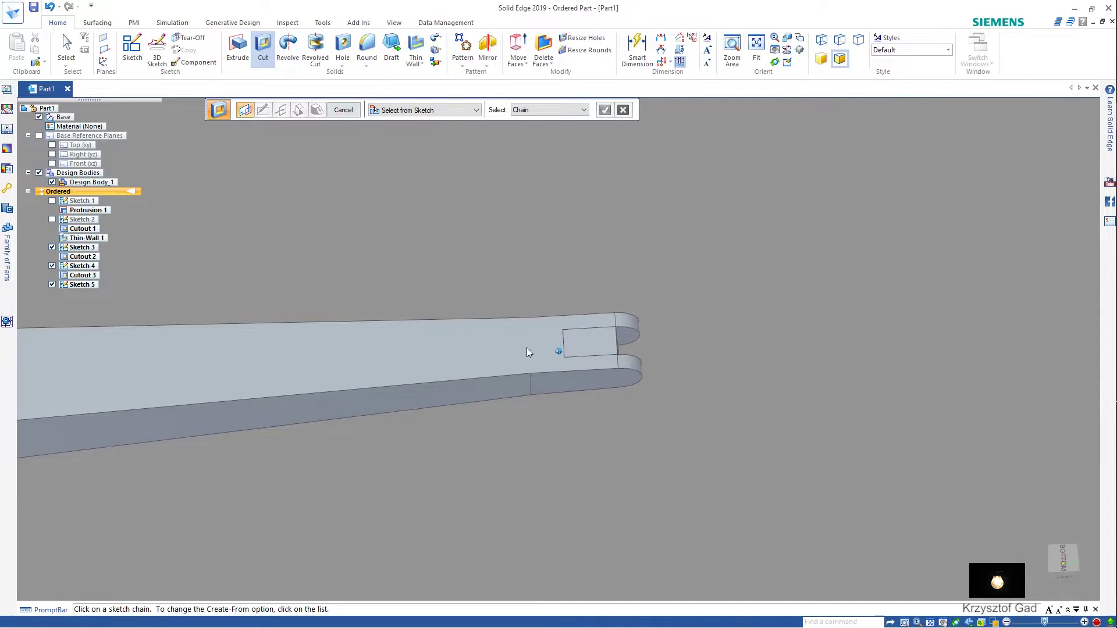
{"action": "left_click", "coordinate": [577, 336]}
{"action": "right_click", "coordinate": [738, 359]}
{"action": "left_click", "coordinate": [738, 378]}
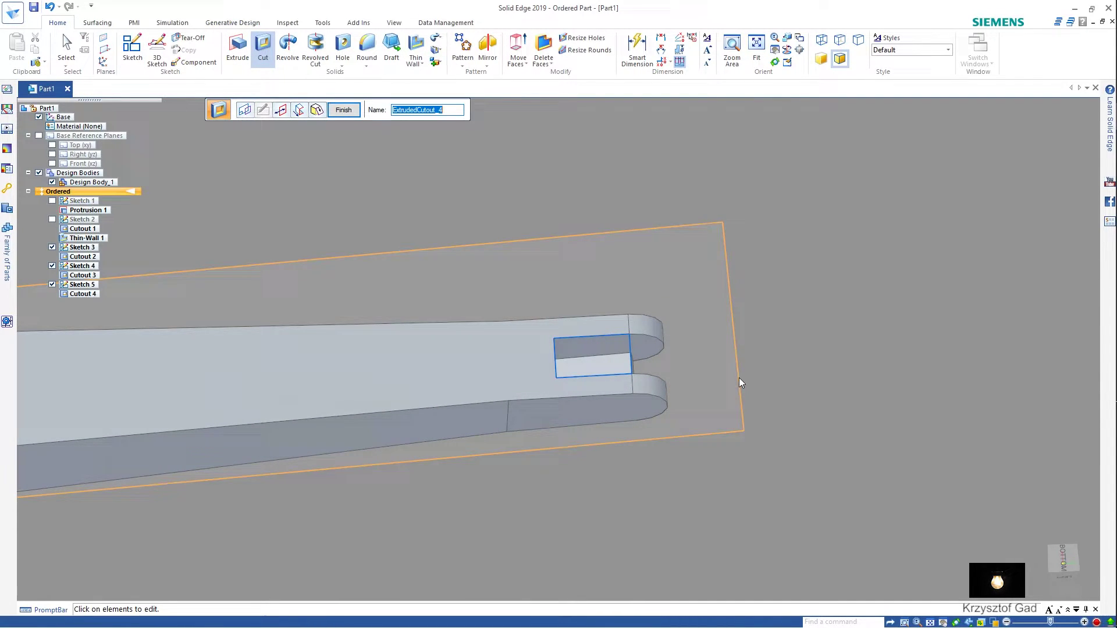
{"action": "right_click", "coordinate": [808, 372]}
{"action": "left_click", "coordinate": [344, 110]}
{"action": "middle_click_drag", "start_coordinate": [563, 305], "coordinate": [563, 326]}
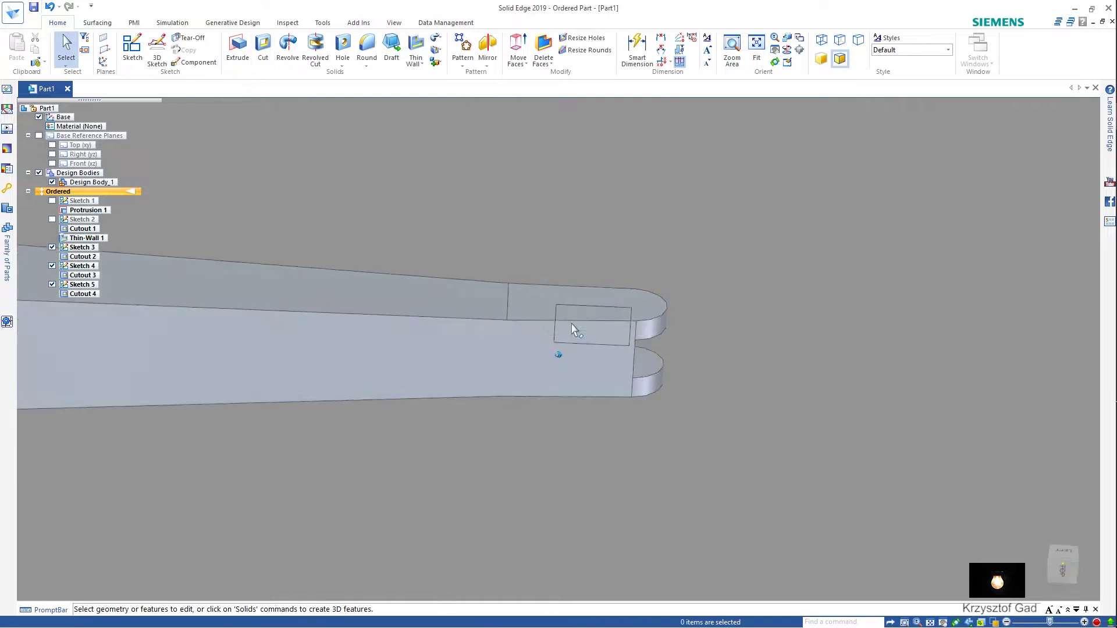
{"action": "left_click", "coordinate": [123, 60]}
Step: Sketch a rectangle at the slot on the fork end's top face, with parallel sides
{"action": "left_click", "coordinate": [570, 329]}
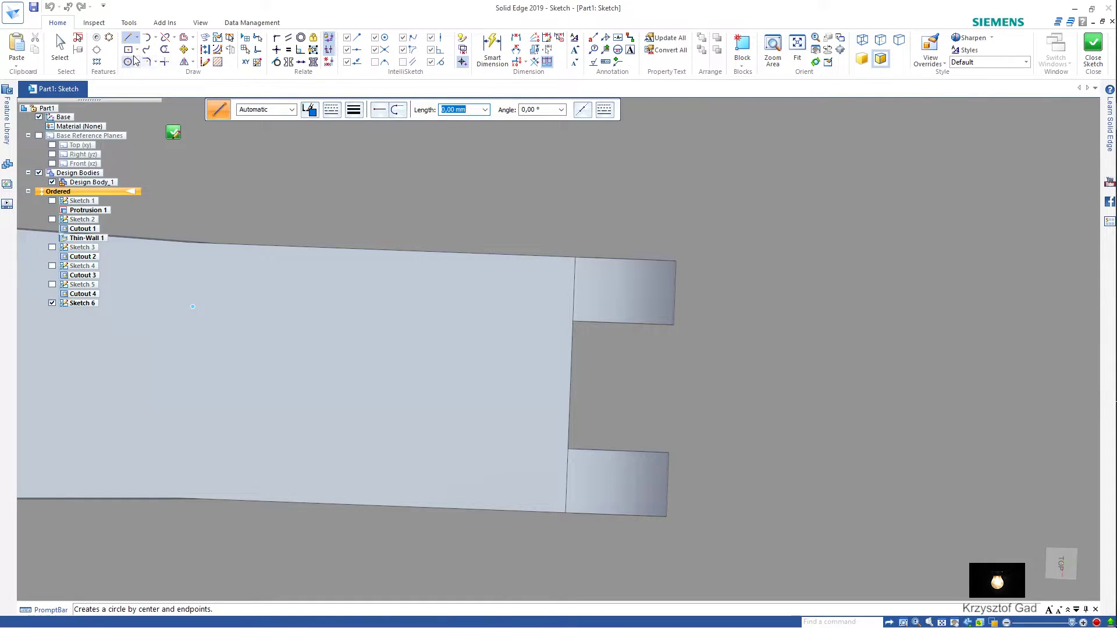
{"action": "left_click", "coordinate": [572, 321]}
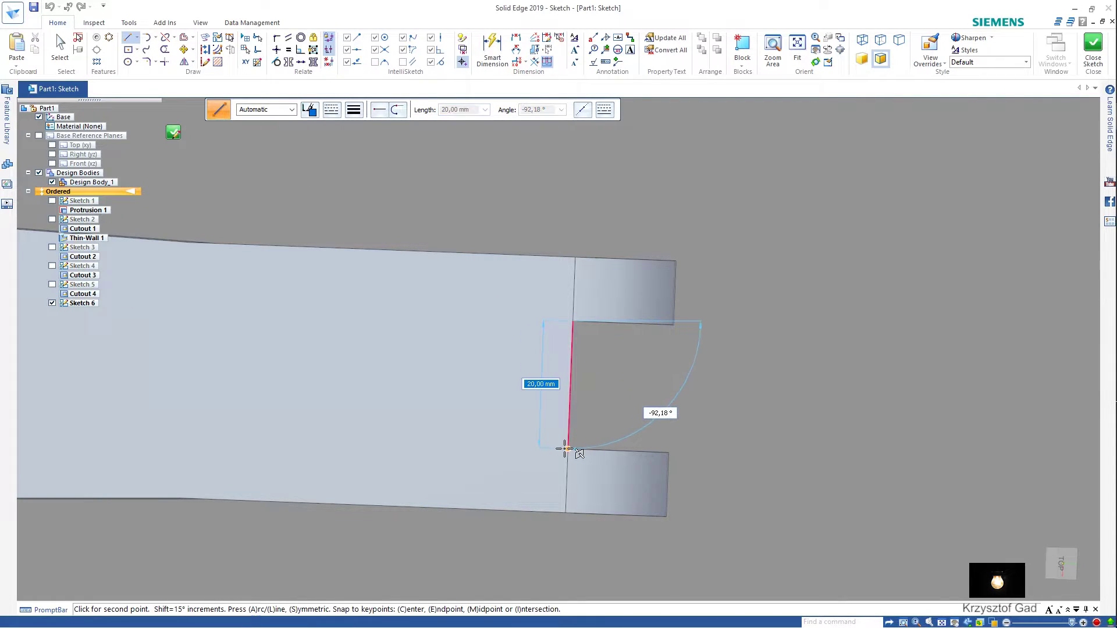
{"action": "left_click", "coordinate": [411, 442]}
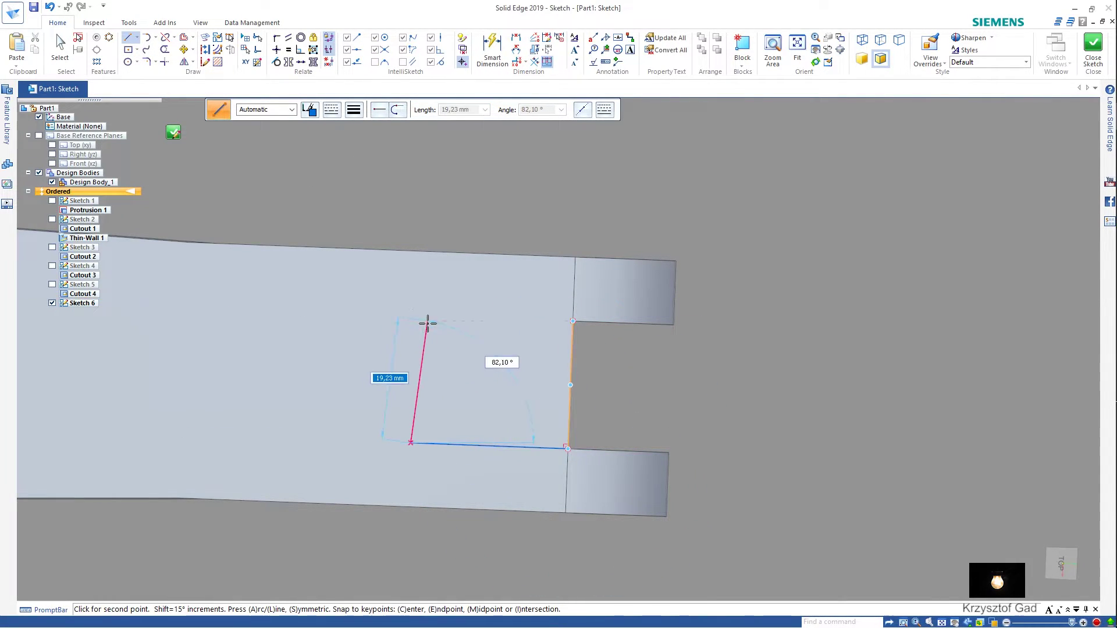
{"action": "left_click", "coordinate": [427, 316]}
{"action": "left_click", "coordinate": [573, 320]}
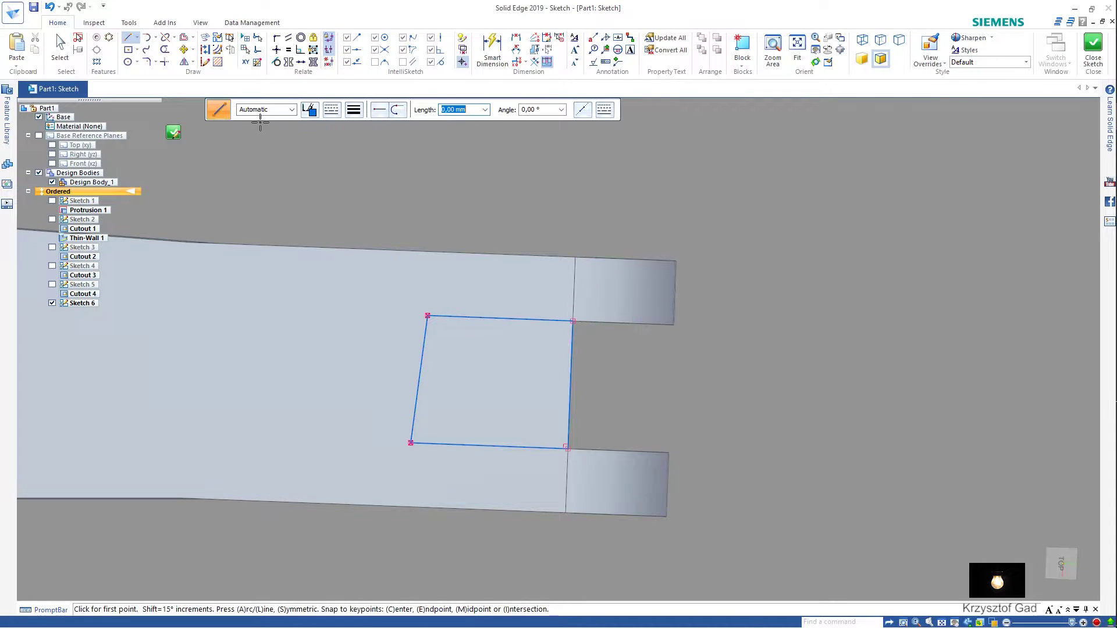
{"action": "left_click", "coordinate": [288, 37]}
{"action": "left_click", "coordinate": [571, 363]}
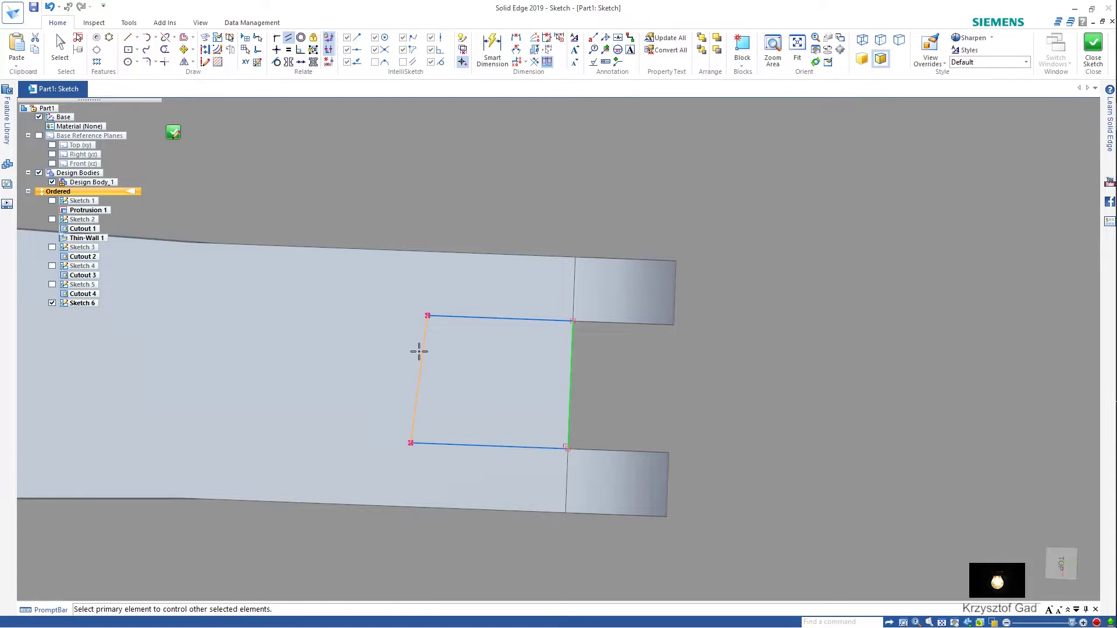
{"action": "left_click", "coordinate": [422, 349]}
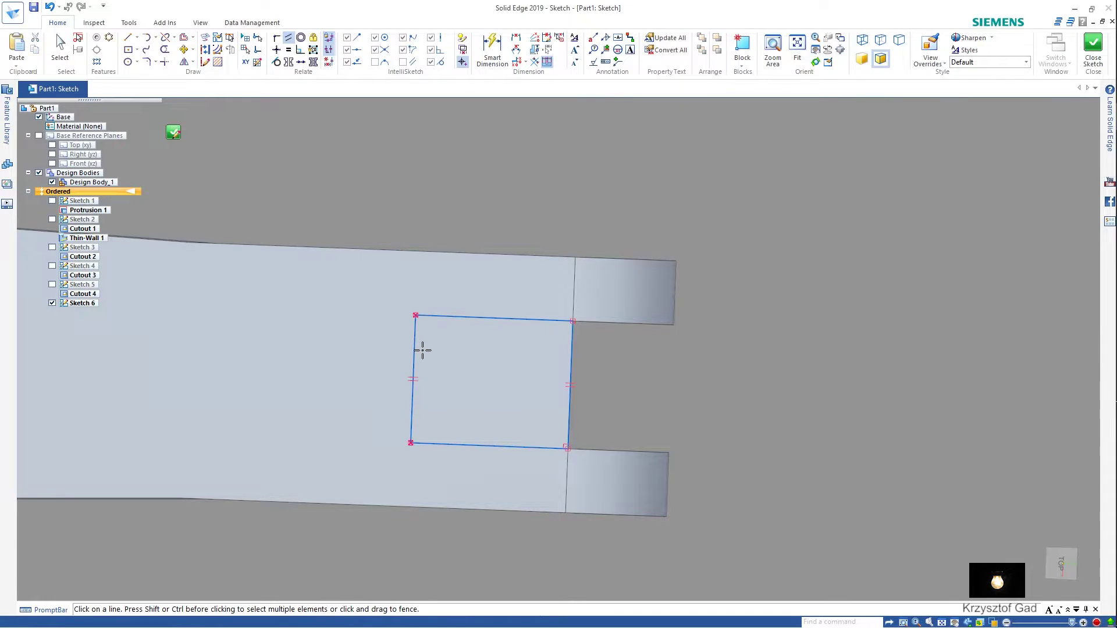
Step: Dimension the pocket outline 35 wide and 20 high, then close the sketch
{"action": "left_click", "coordinate": [491, 49]}
{"action": "left_click", "coordinate": [476, 317]}
{"action": "left_click", "coordinate": [499, 209]}
{"action": "type", "text": "3"}
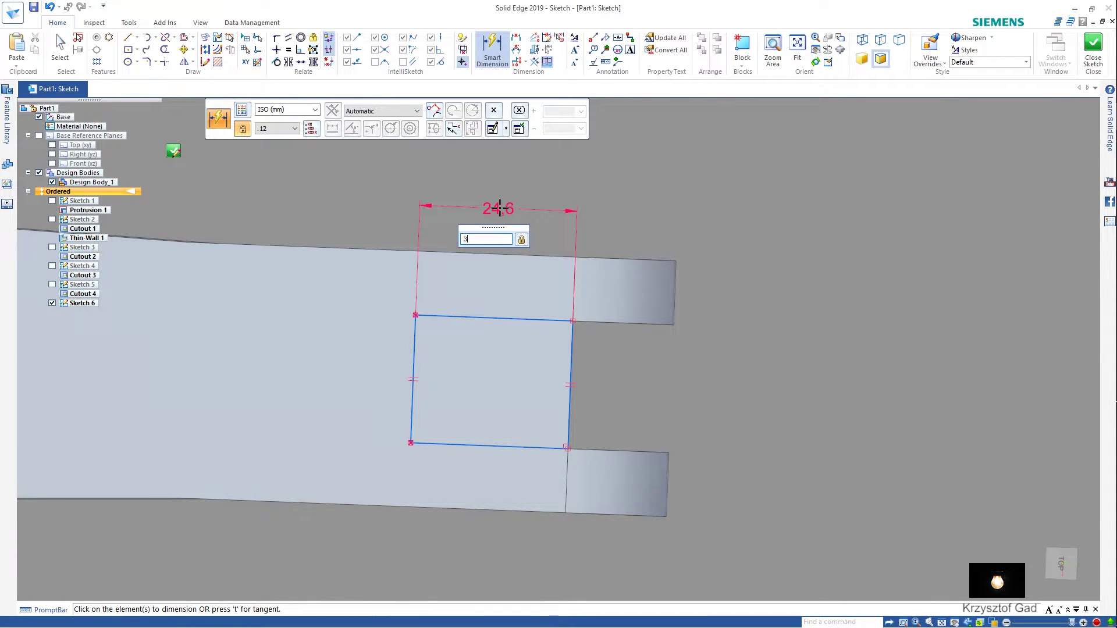
{"action": "type", "text": "5"}
{"action": "key", "text": "Return"}
{"action": "left_click", "coordinate": [573, 367]}
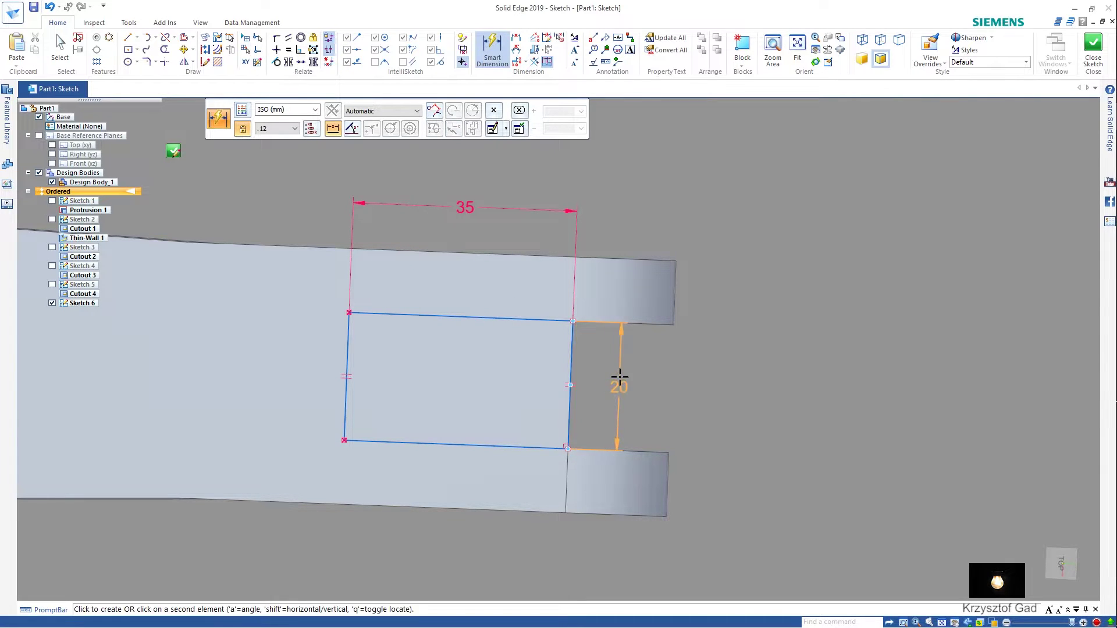
{"action": "left_click", "coordinate": [619, 384]}
{"action": "left_click", "coordinate": [1085, 53]}
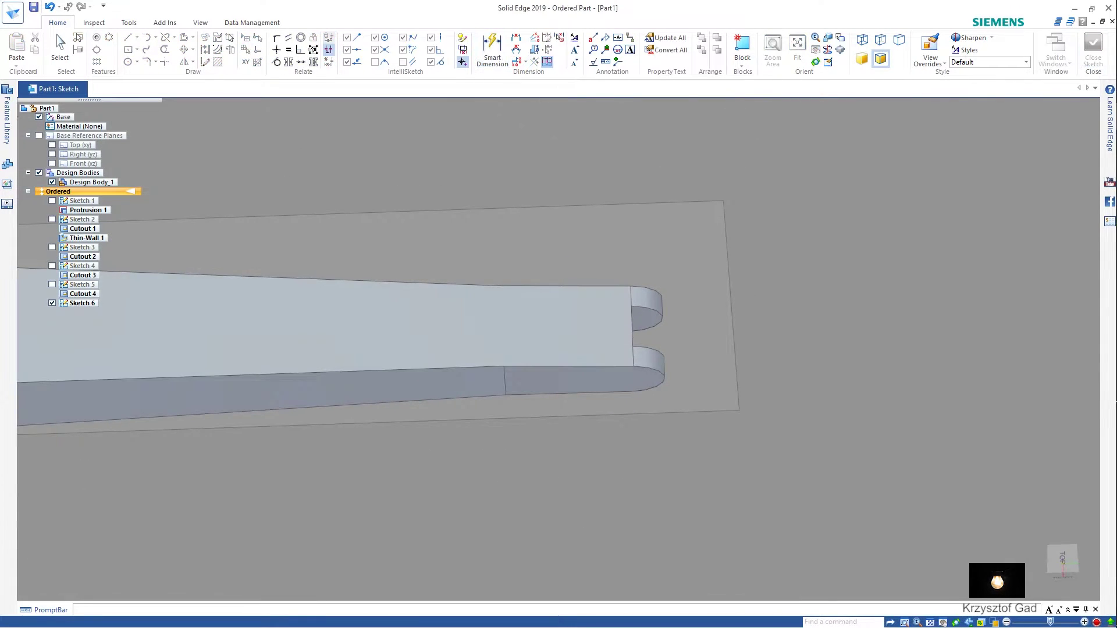
Step: Cut the 35 × 20 rectangle into the fork end as Cutout 5 and view it isometrically
{"action": "left_click", "coordinate": [261, 50]}
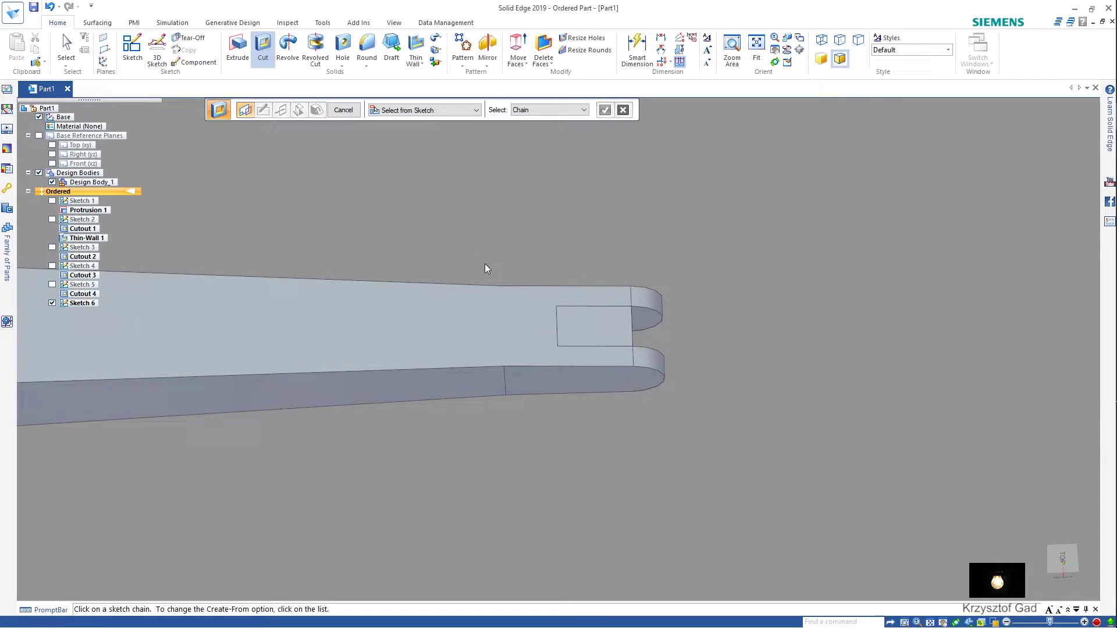
{"action": "left_click", "coordinate": [582, 309]}
{"action": "right_click", "coordinate": [711, 351]}
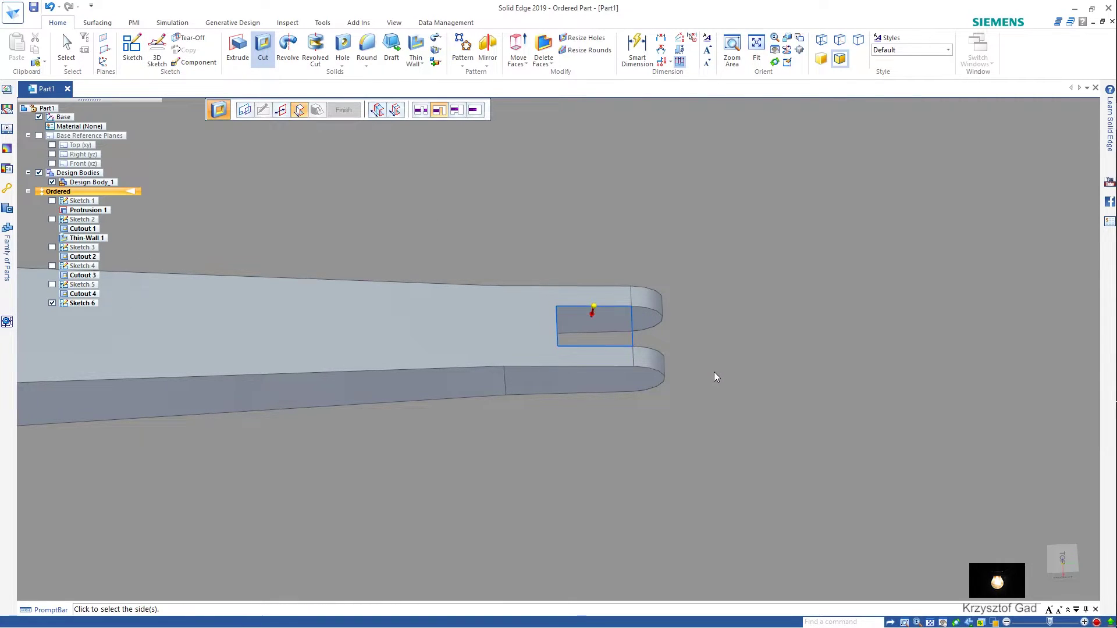
{"action": "left_click", "coordinate": [715, 376]}
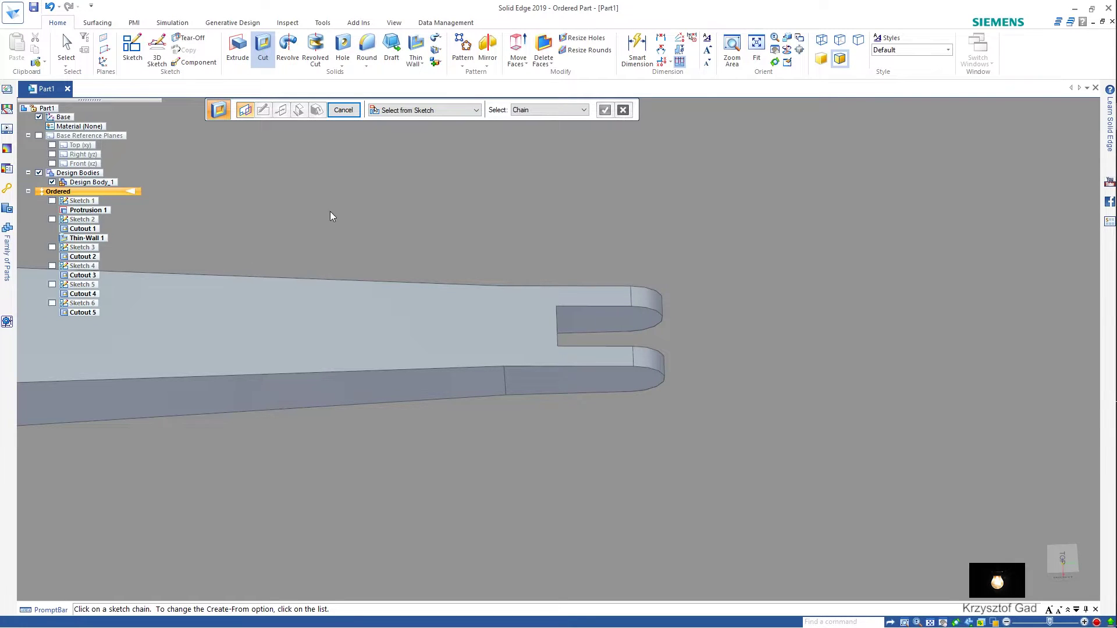
{"action": "scroll", "coordinate": [330, 211], "scroll_direction": "down", "scroll_amount": 3}
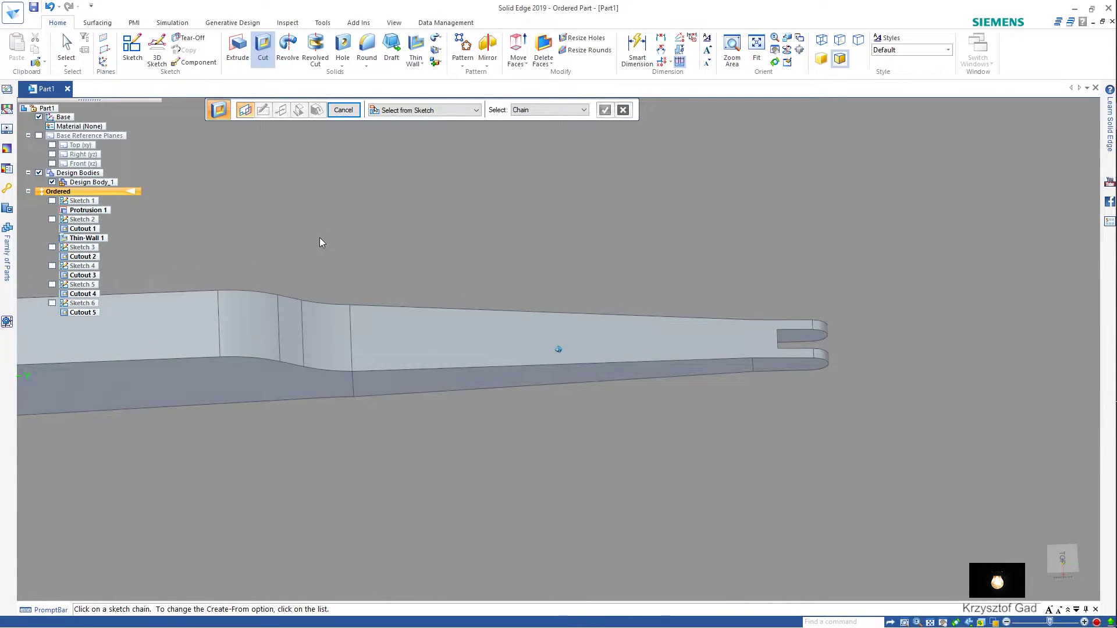
{"action": "key", "text": "ctrl+i"}
{"action": "left_click", "coordinate": [348, 112]}
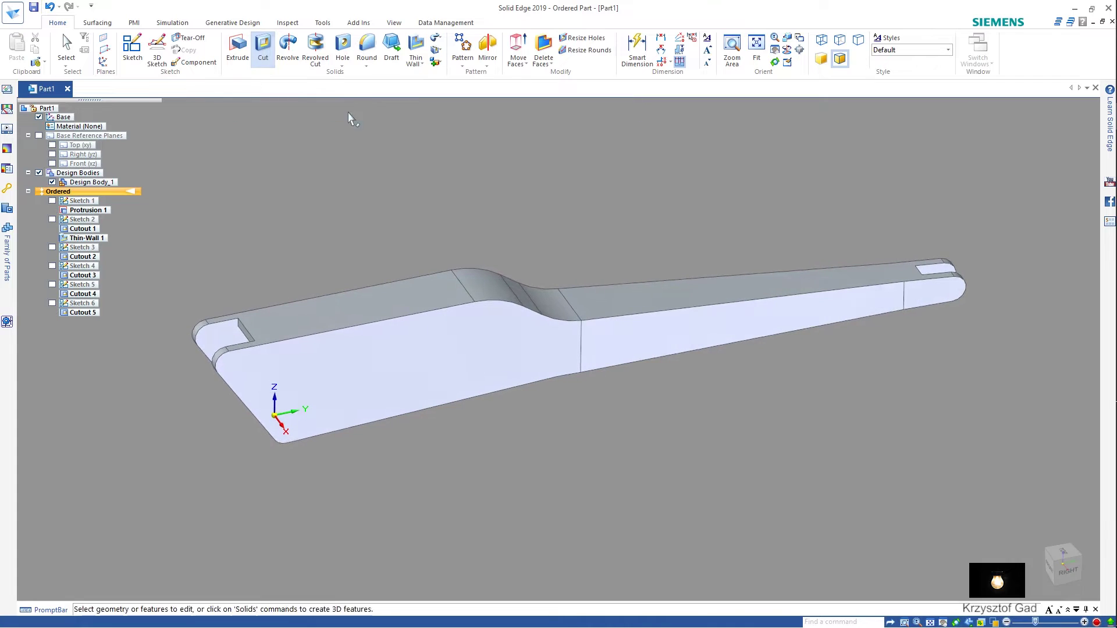
Step: Add Hole 1 with 16 mm holes on the top face, centred on the arm's three rounded ends
{"action": "left_click", "coordinate": [343, 46]}
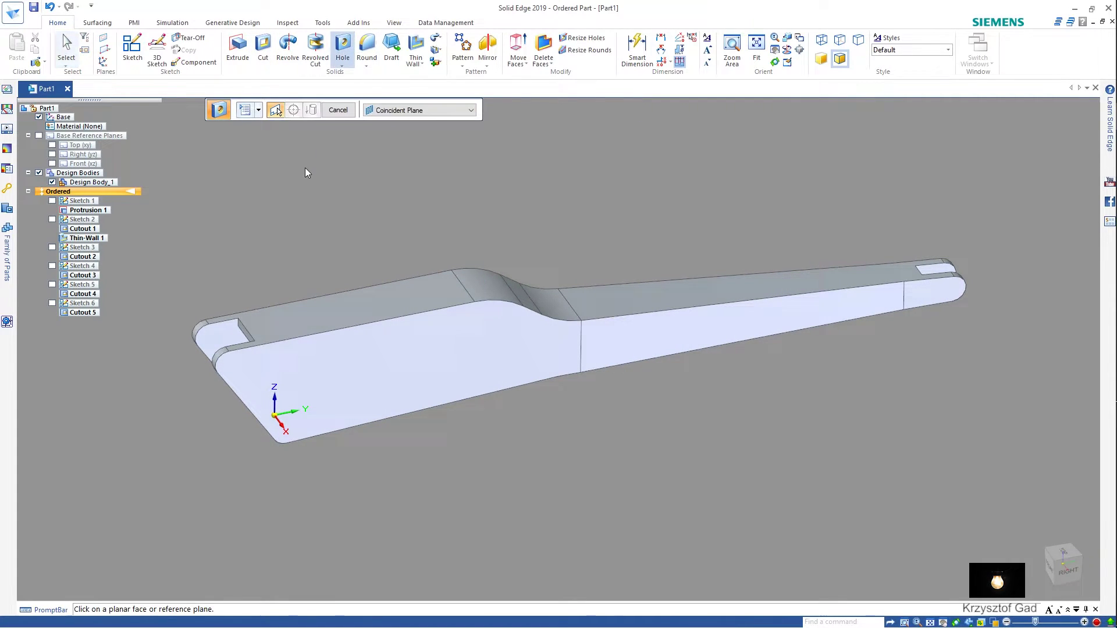
{"action": "left_click", "coordinate": [243, 113]}
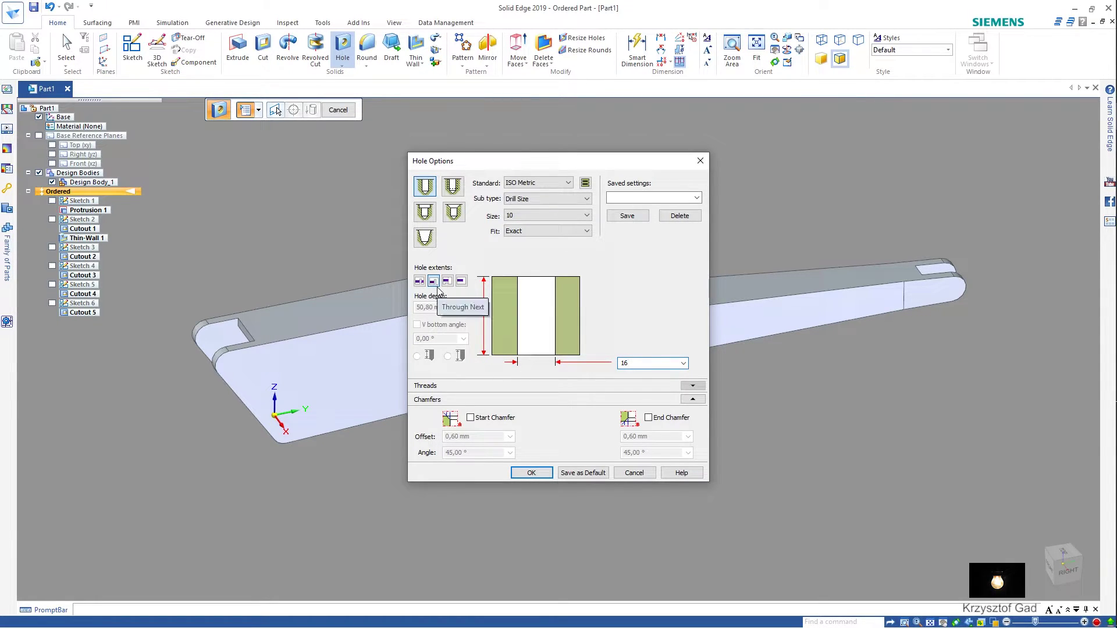
{"action": "key", "text": "Tab"}
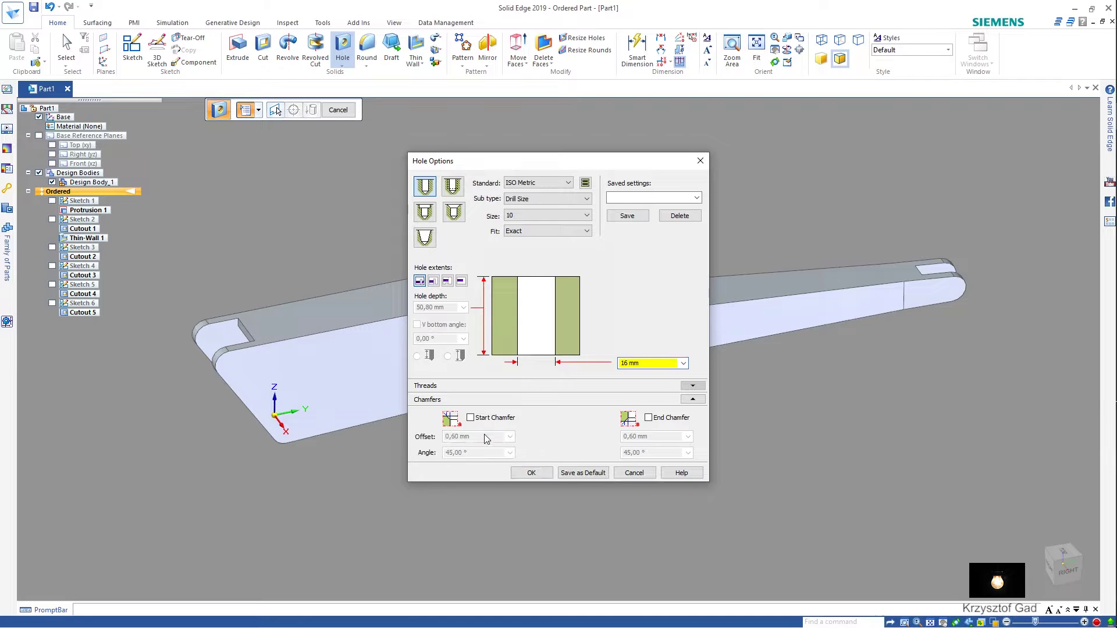
{"action": "left_click", "coordinate": [534, 474]}
{"action": "scroll", "coordinate": [345, 481], "scroll_direction": "up", "scroll_amount": 3}
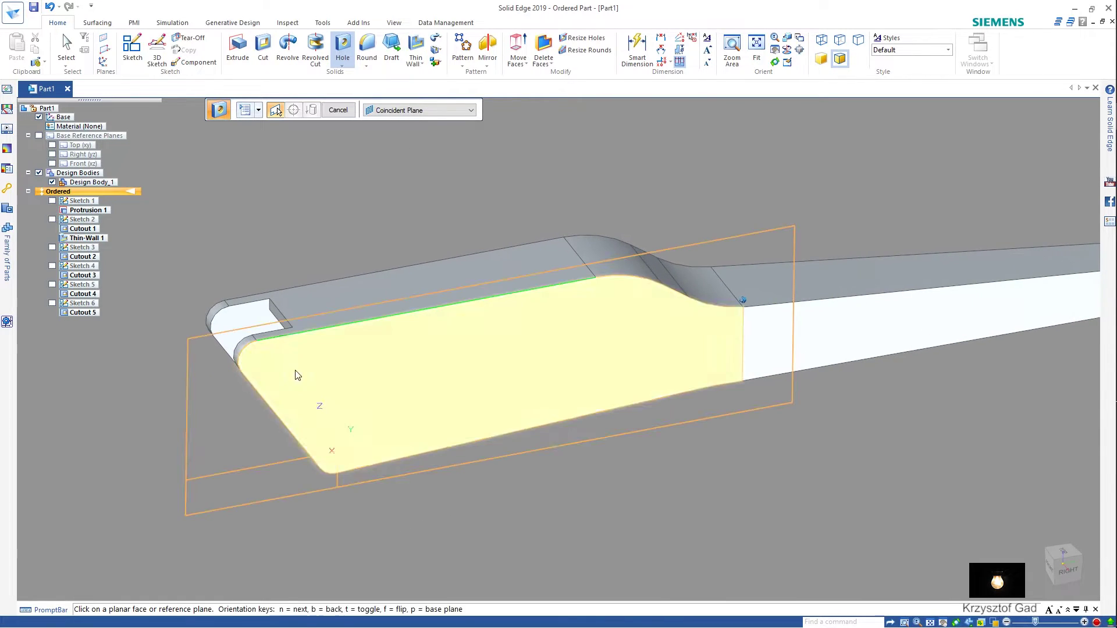
{"action": "left_click", "coordinate": [295, 371]}
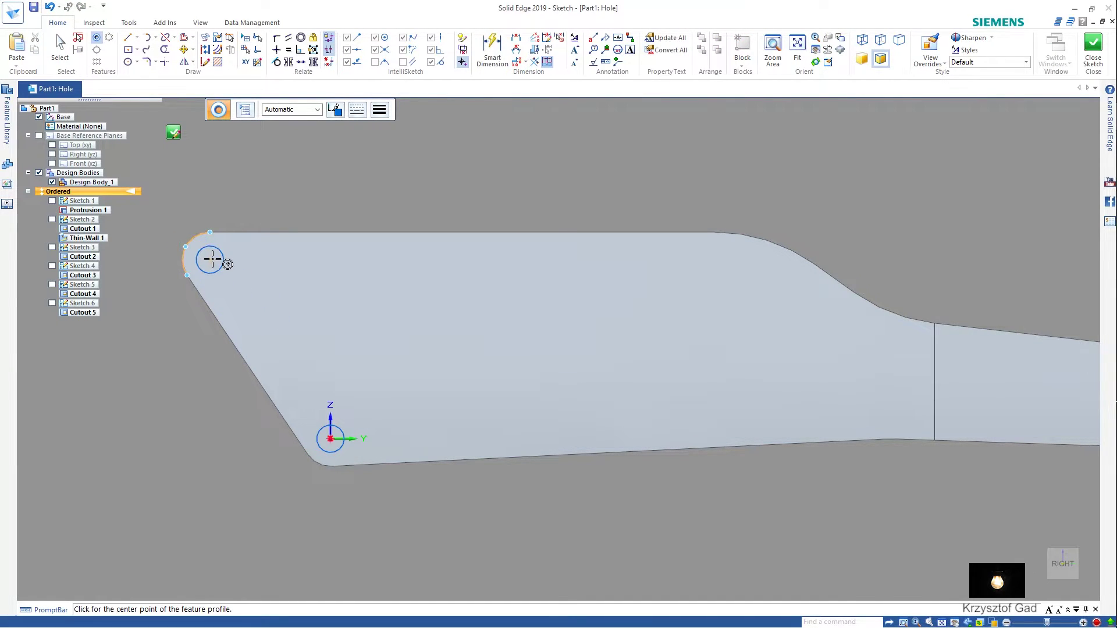
{"action": "middle_click_drag", "start_coordinate": [373, 284], "coordinate": [472, 335], "text": "shift"}
{"action": "middle_click_drag", "start_coordinate": [632, 421], "coordinate": [435, 421], "text": "shift"}
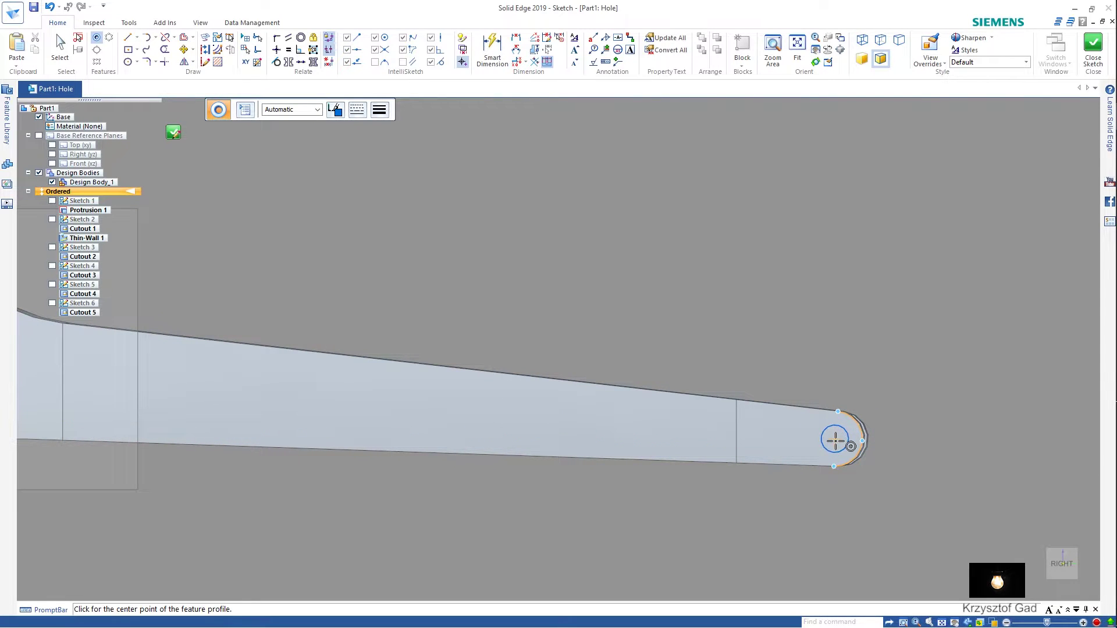
{"action": "middle_click_drag", "start_coordinate": [820, 345], "coordinate": [605, 317]}
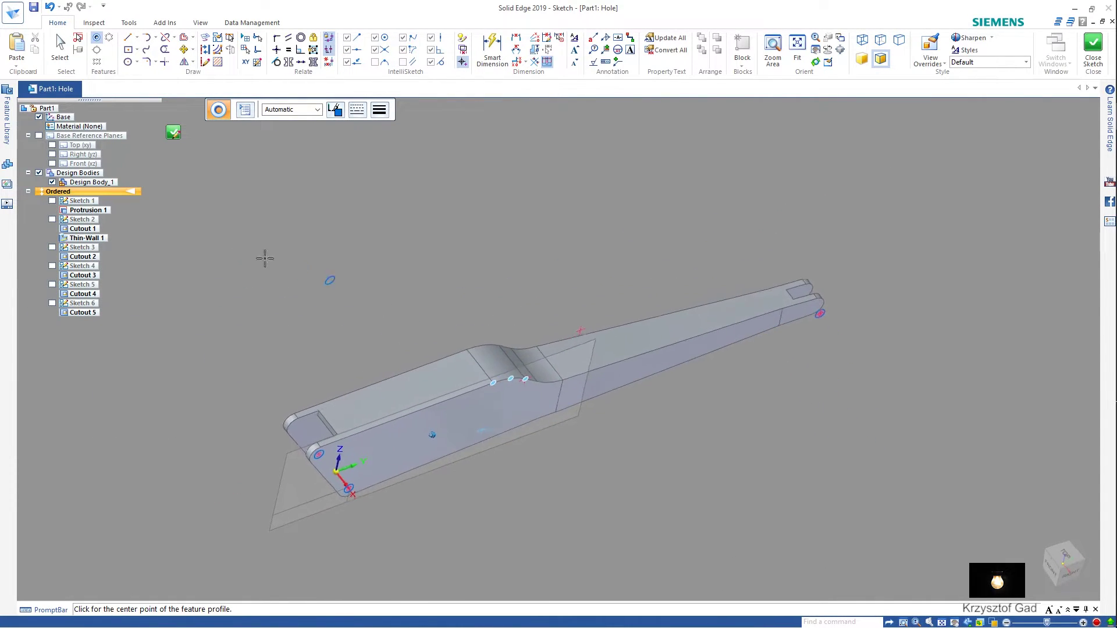
{"action": "left_click", "coordinate": [1085, 53]}
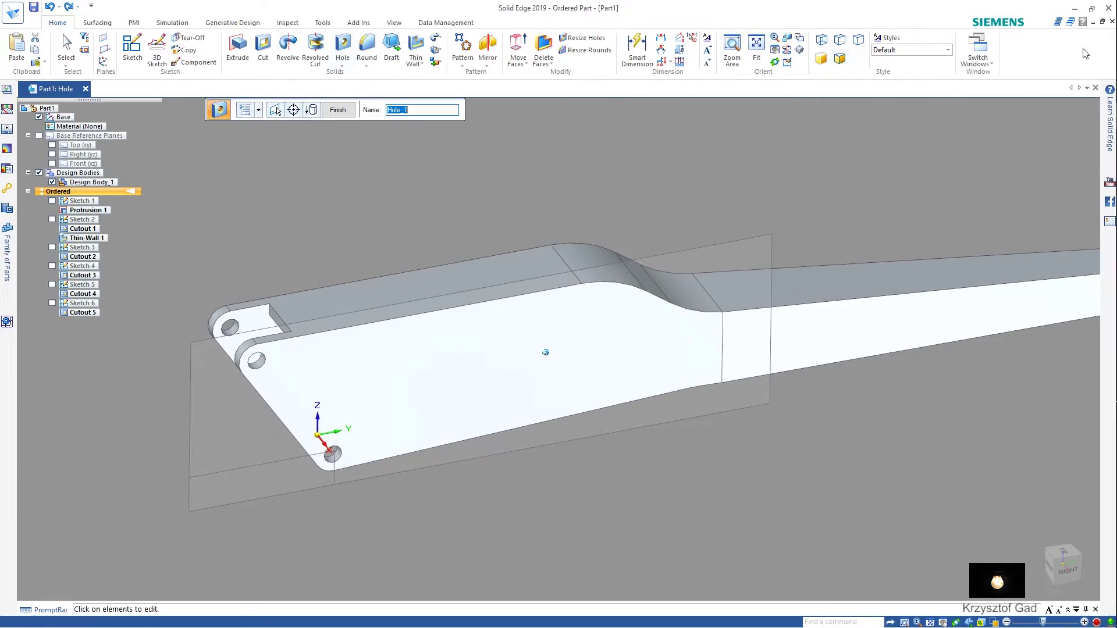
{"action": "left_click", "coordinate": [342, 110]}
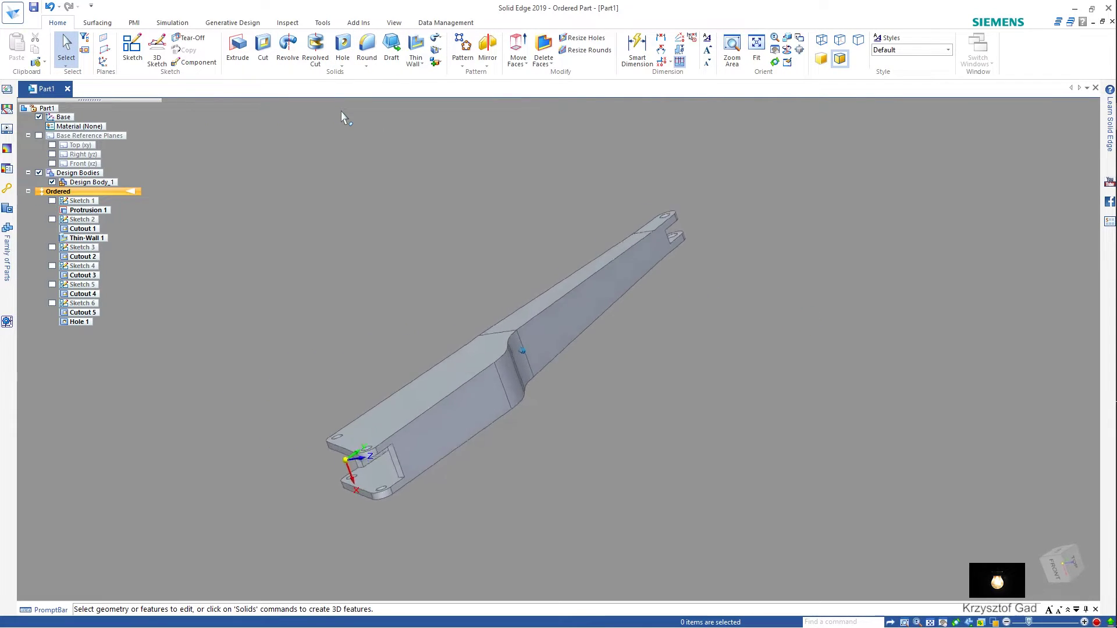
Step: Add a parallel plane offset 6 mm from the Right (yz) plane on the wide-end side
{"action": "left_click", "coordinate": [110, 55]}
{"action": "left_click", "coordinate": [120, 65]}
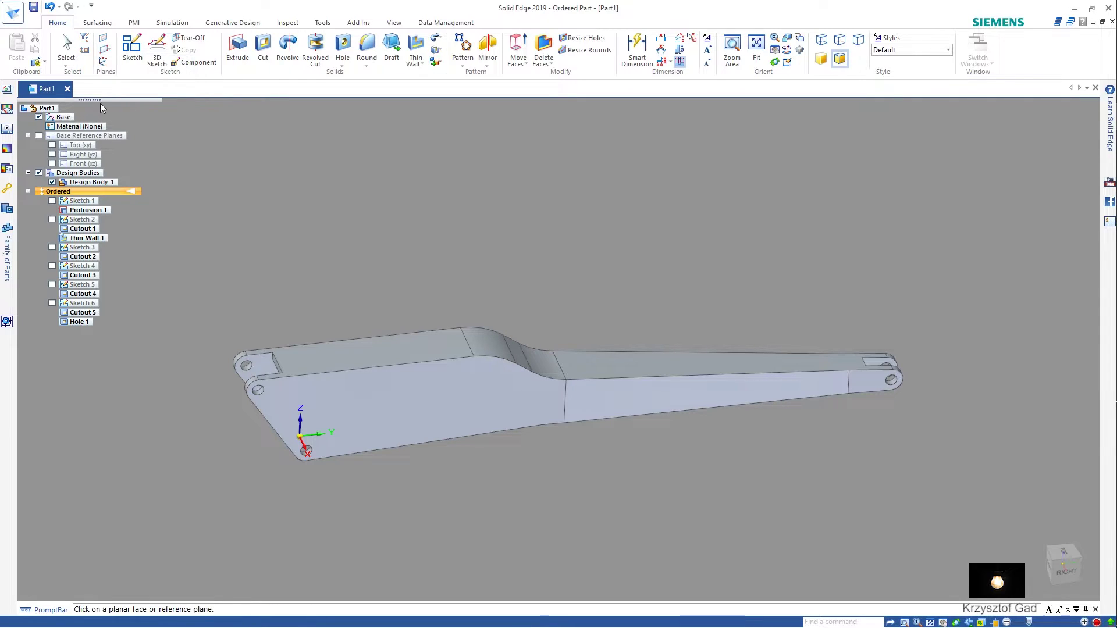
{"action": "left_click", "coordinate": [82, 155]}
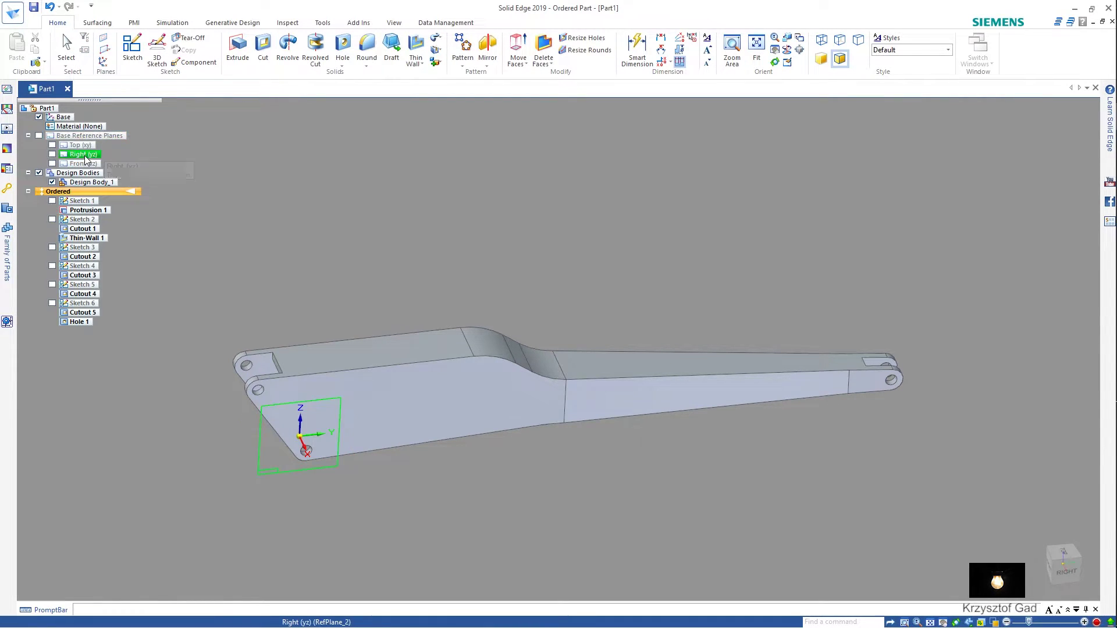
{"action": "middle_click_drag", "start_coordinate": [235, 397], "coordinate": [307, 499]}
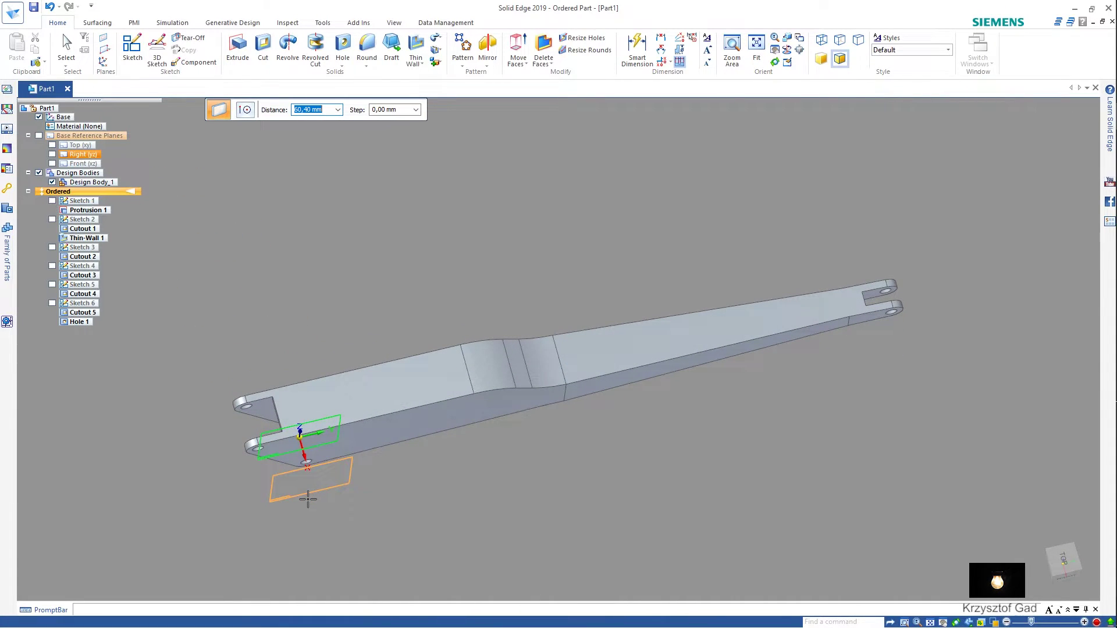
{"action": "type", "text": "6"}
{"action": "key", "text": "Tab"}
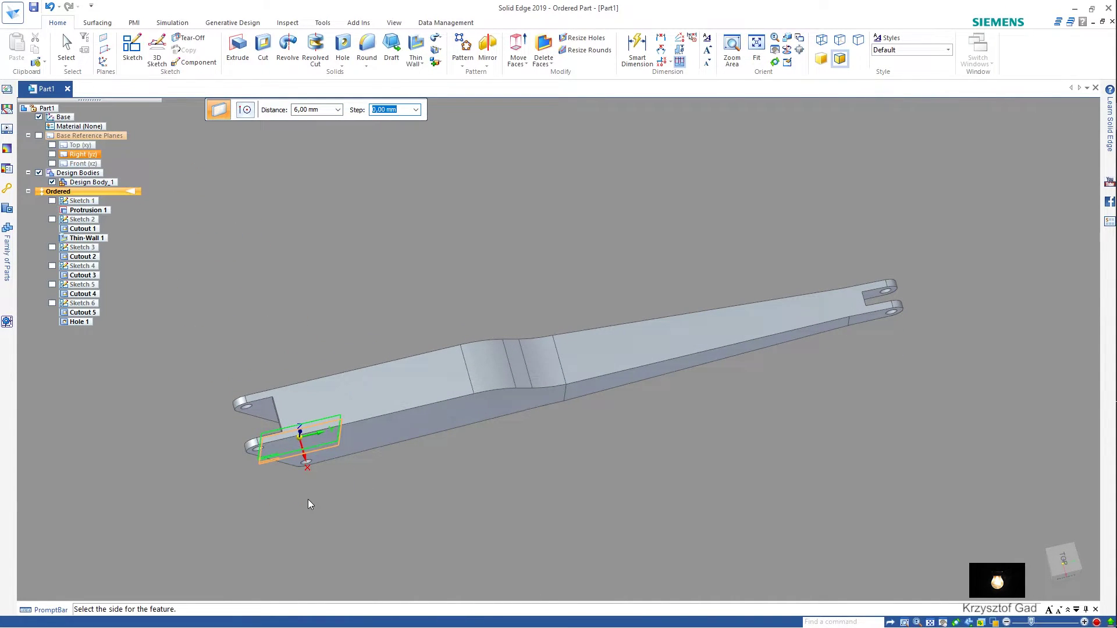
{"action": "left_click", "coordinate": [308, 499]}
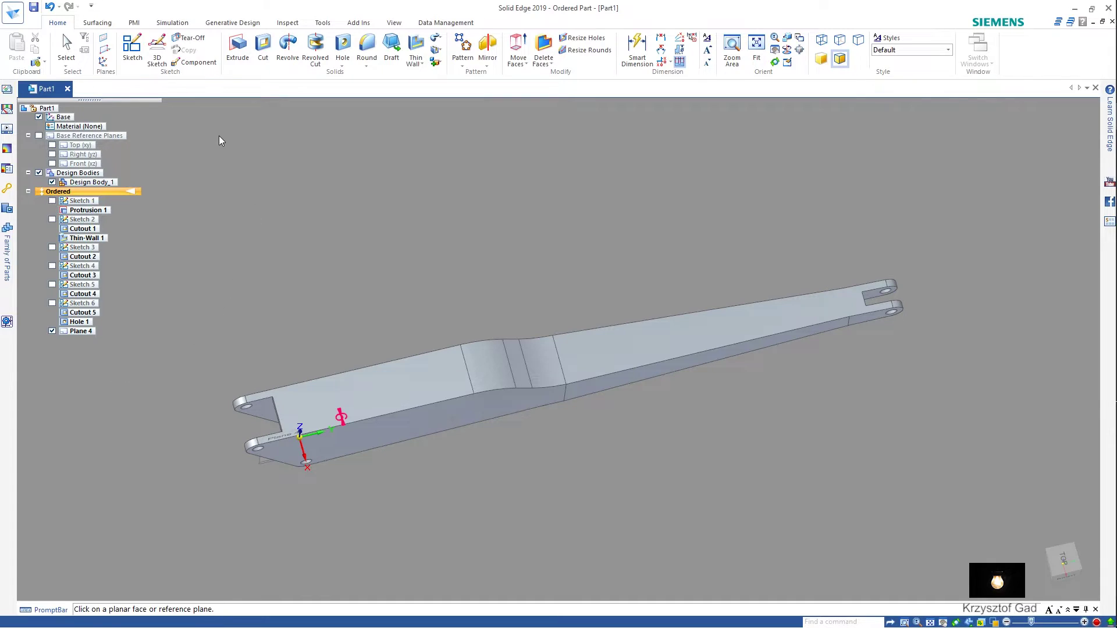
{"action": "left_click", "coordinate": [132, 48]}
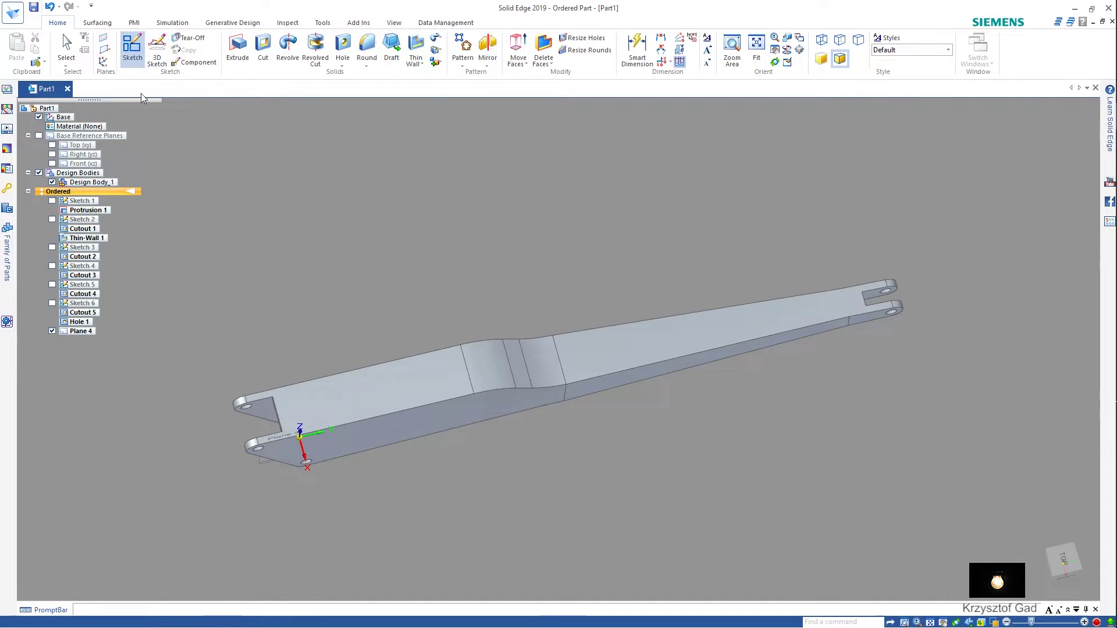
Step: On Plane 4, draw a line along the top edge and dimension it 25 mm
{"action": "left_click", "coordinate": [83, 331]}
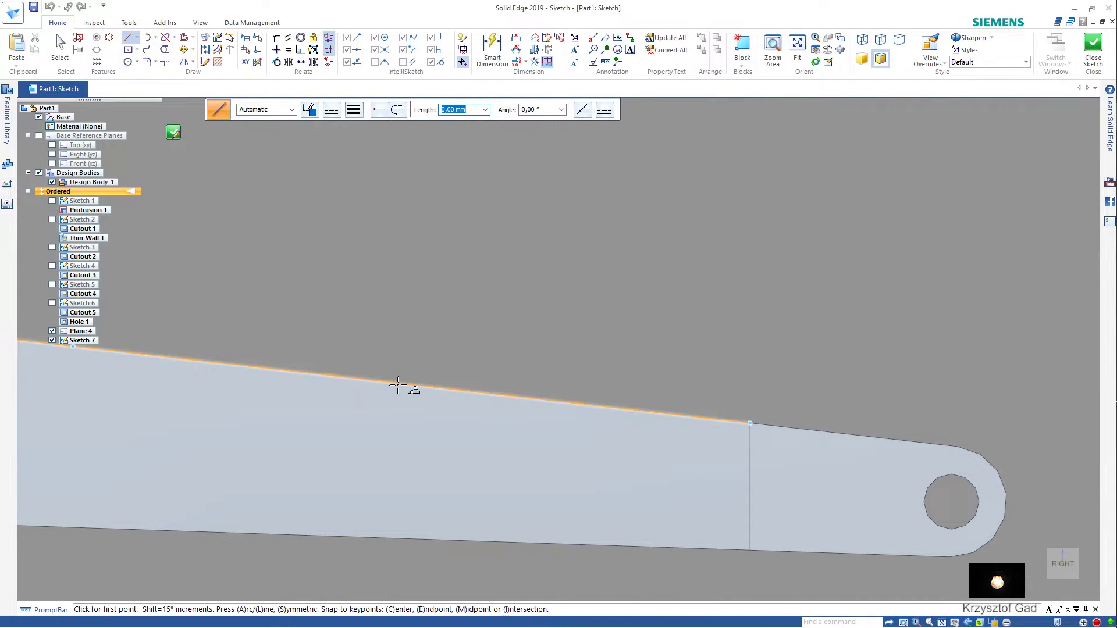
{"action": "left_click", "coordinate": [398, 383]}
{"action": "left_click", "coordinate": [493, 393]}
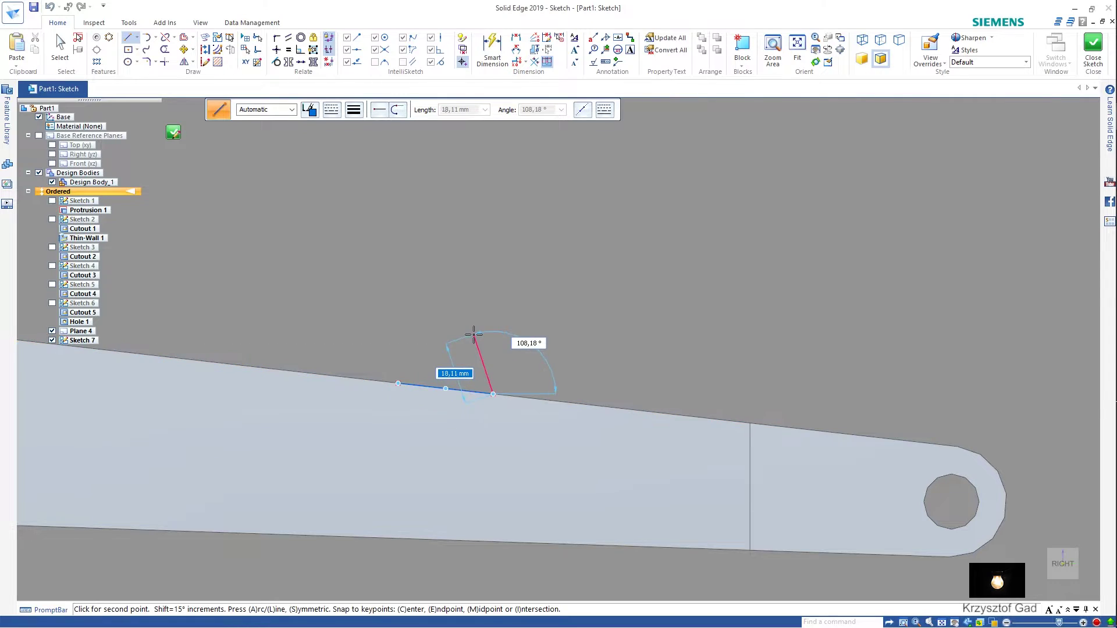
{"action": "left_click", "coordinate": [492, 49]}
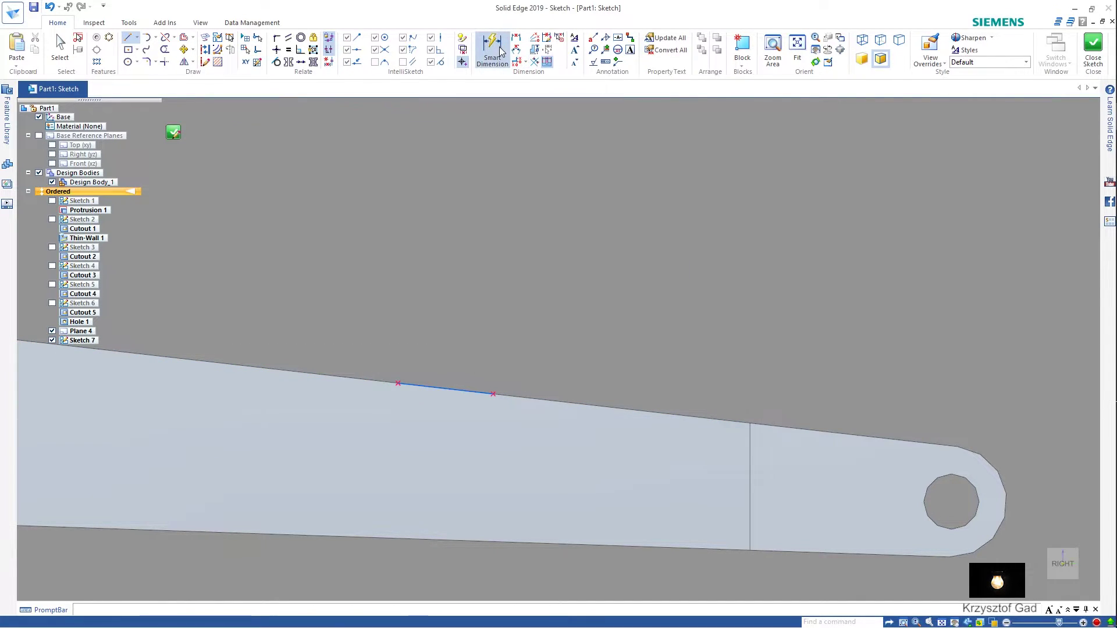
{"action": "left_click", "coordinate": [464, 389]}
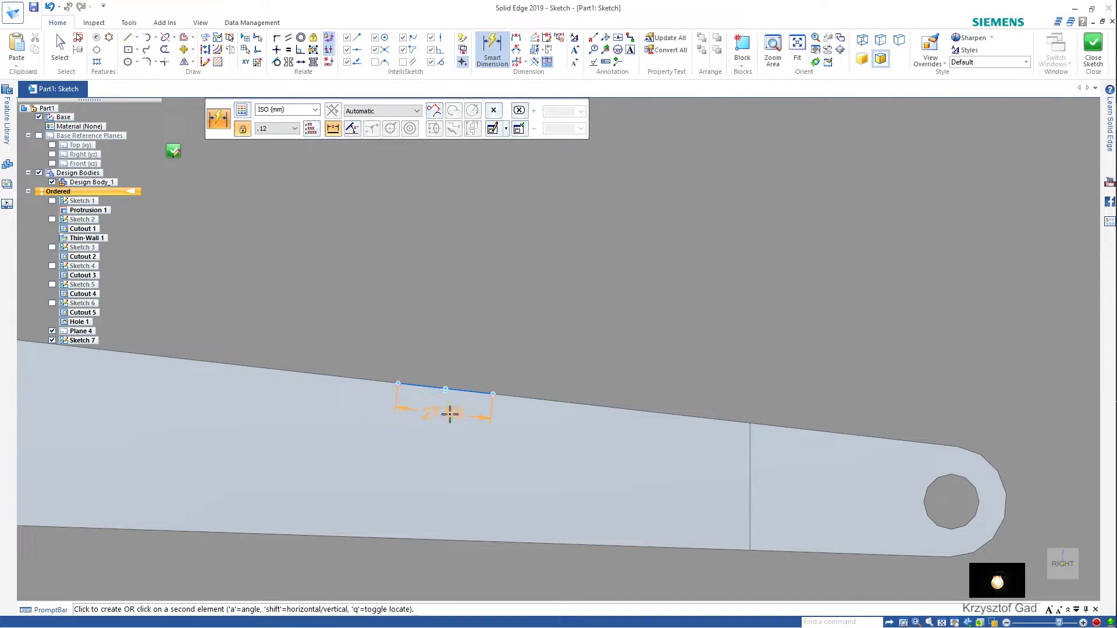
{"action": "left_click", "coordinate": [450, 414]}
{"action": "type", "text": "25"}
{"action": "key", "text": "Return"}
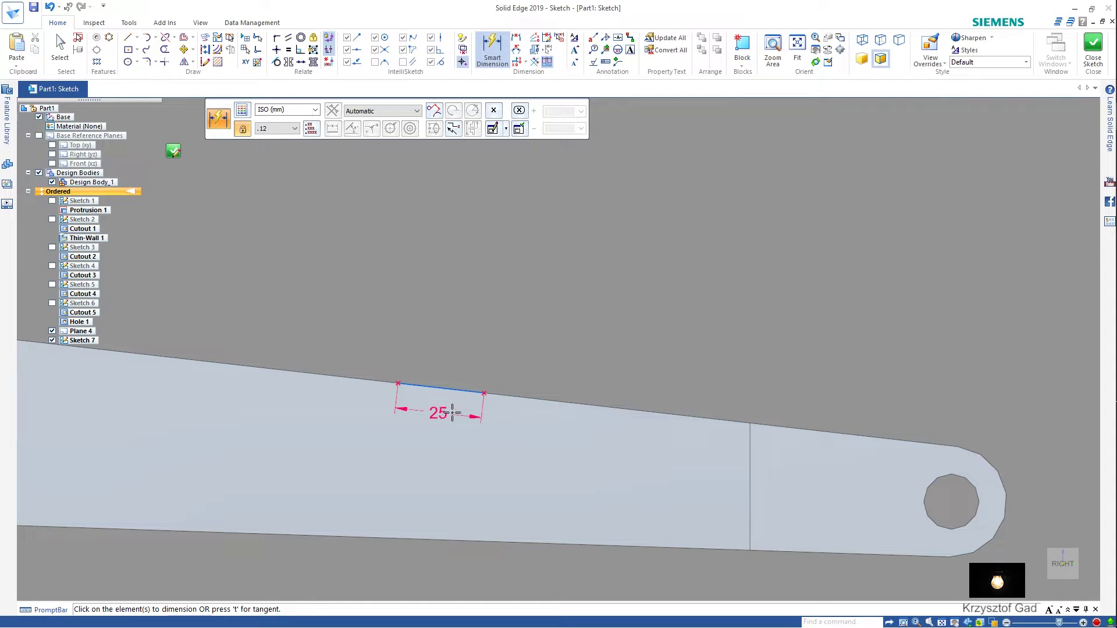
Step: Add an upright construction line from the edge line's midpoint, dimensioned 18 mm
{"action": "left_click", "coordinate": [128, 38]}
{"action": "left_click", "coordinate": [441, 388]}
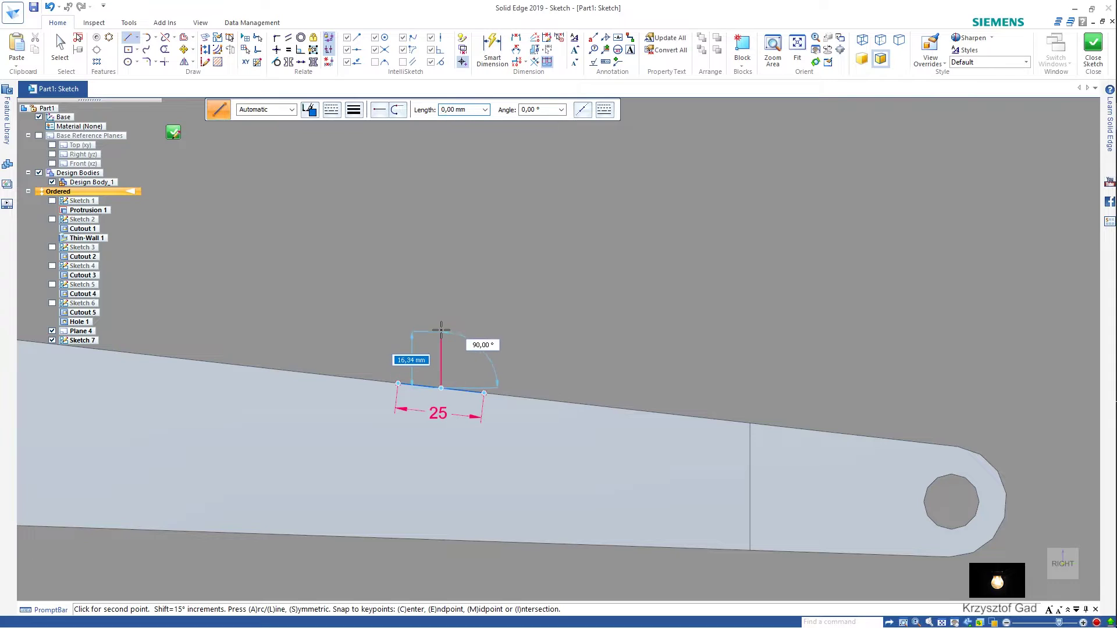
{"action": "left_click", "coordinate": [450, 307]}
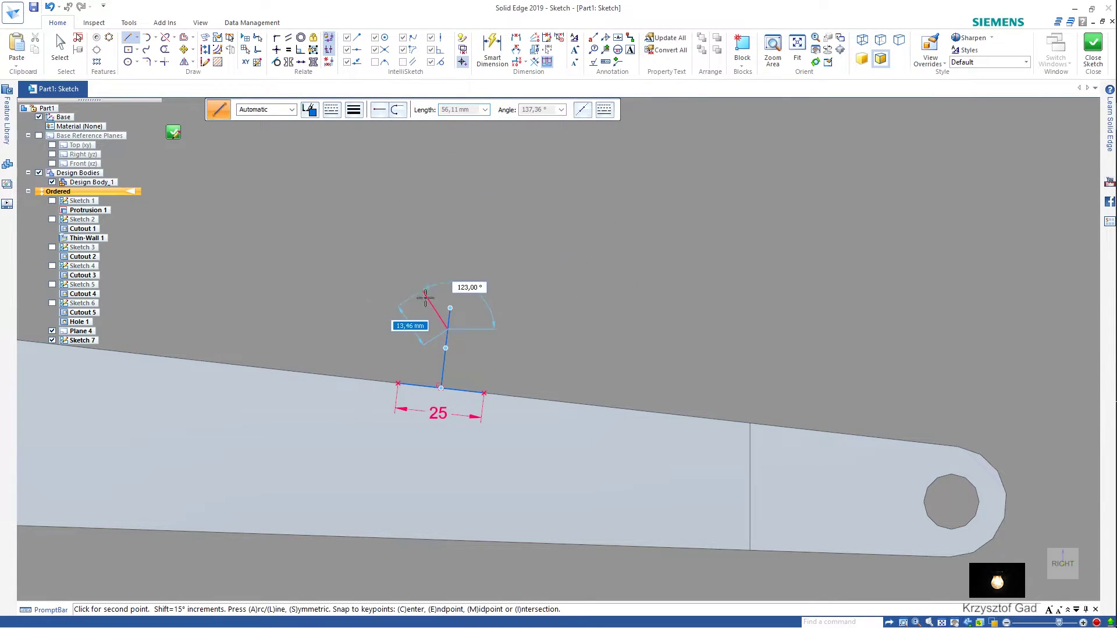
{"action": "key", "text": "Escape"}
{"action": "left_click", "coordinate": [449, 329]}
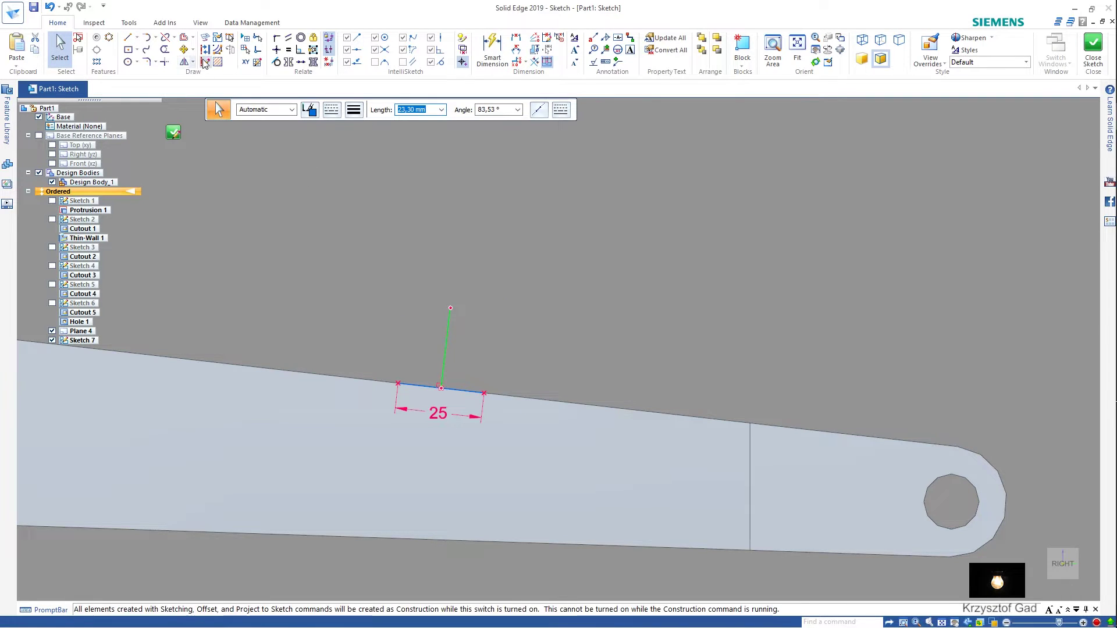
{"action": "left_click", "coordinate": [205, 50]}
{"action": "left_click", "coordinate": [492, 49]}
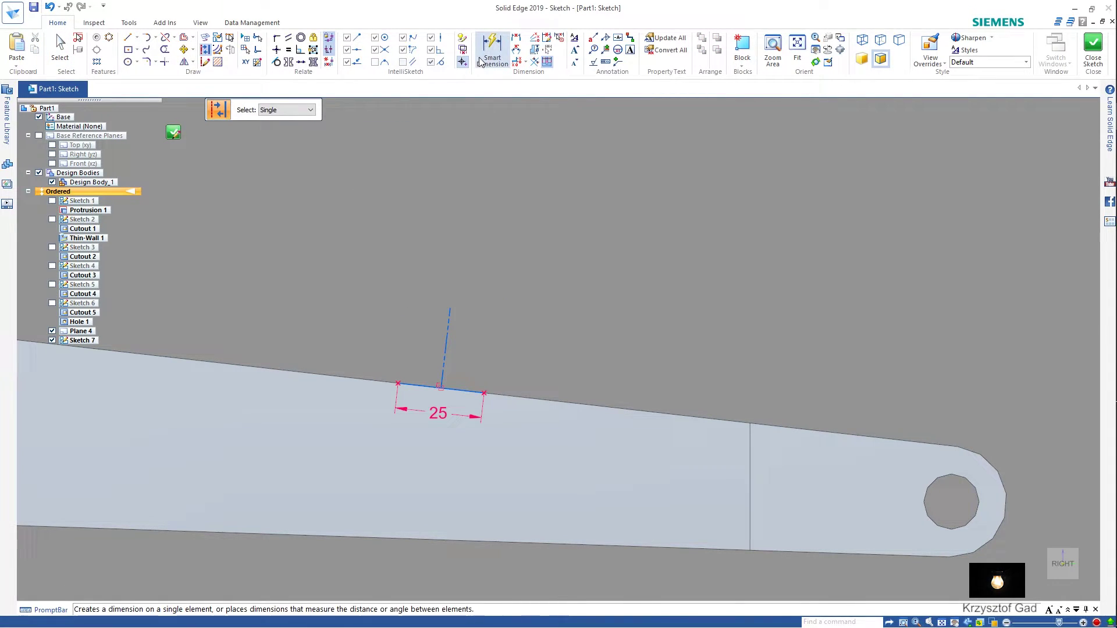
{"action": "left_click", "coordinate": [446, 334]}
{"action": "left_click", "coordinate": [515, 354]}
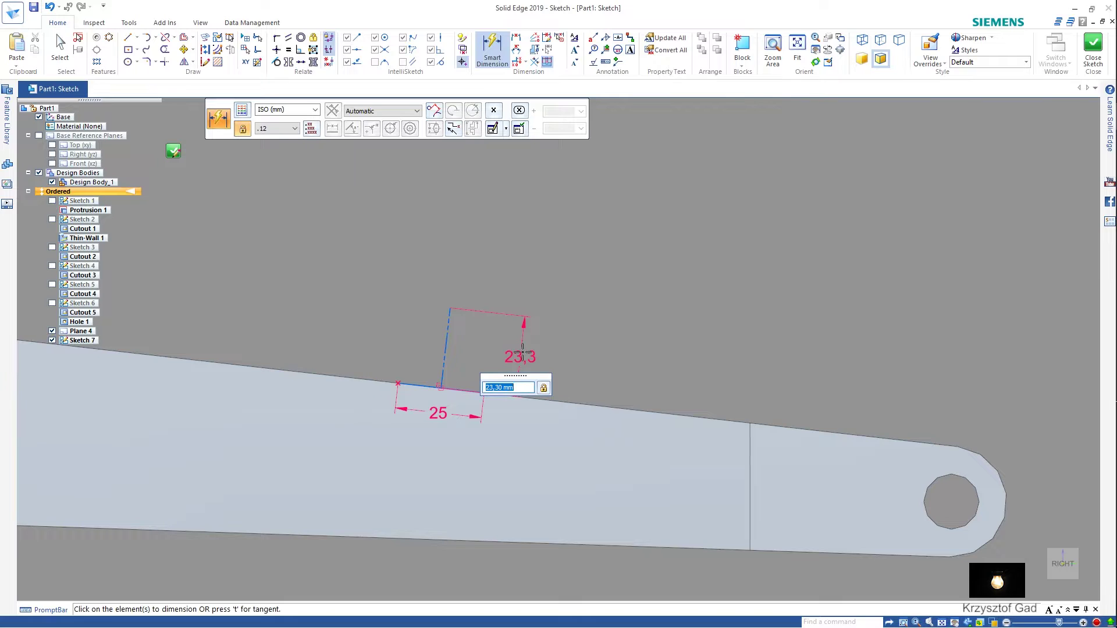
{"action": "type", "text": "18"}
{"action": "key", "text": "Return"}
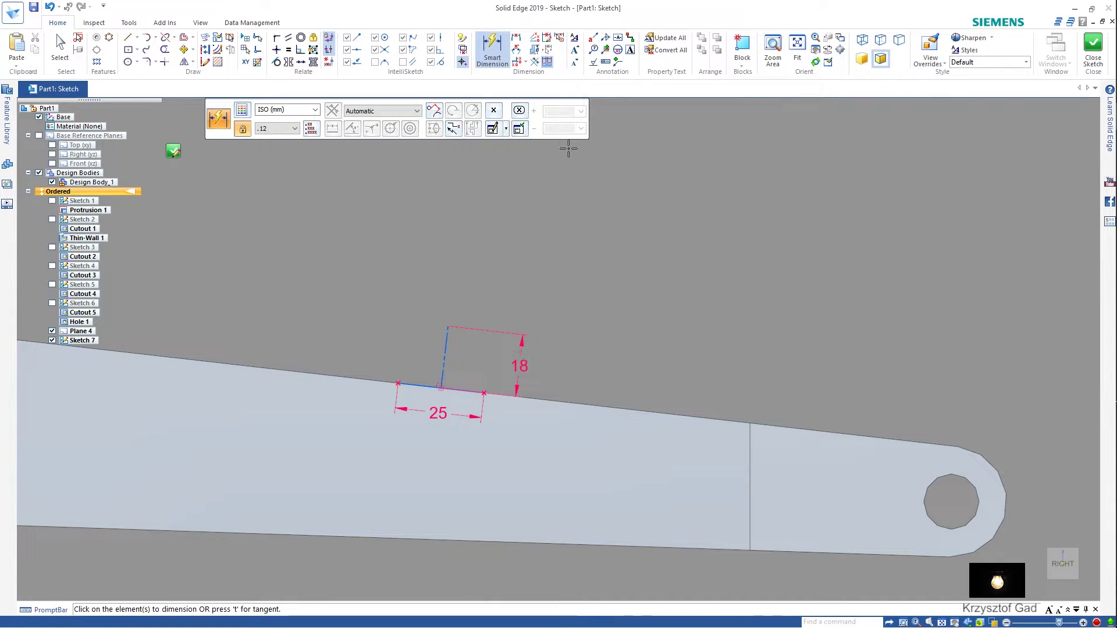
Step: Position the construction line 160 from the edge's right end point
{"action": "left_click", "coordinate": [516, 37]}
{"action": "left_click", "coordinate": [445, 338]}
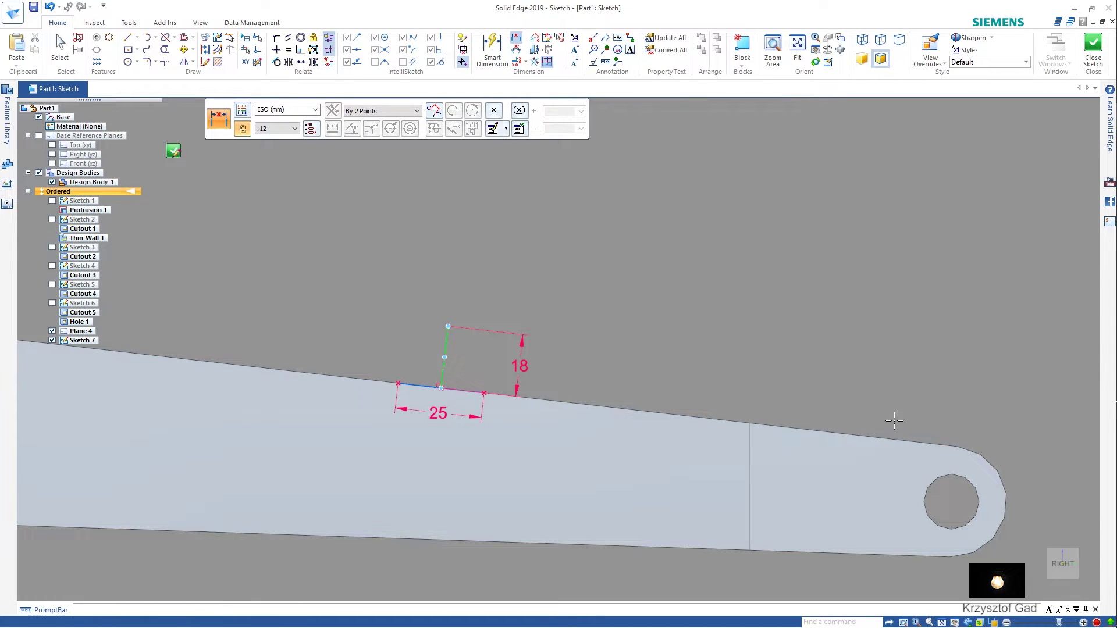
{"action": "left_click", "coordinate": [954, 446]}
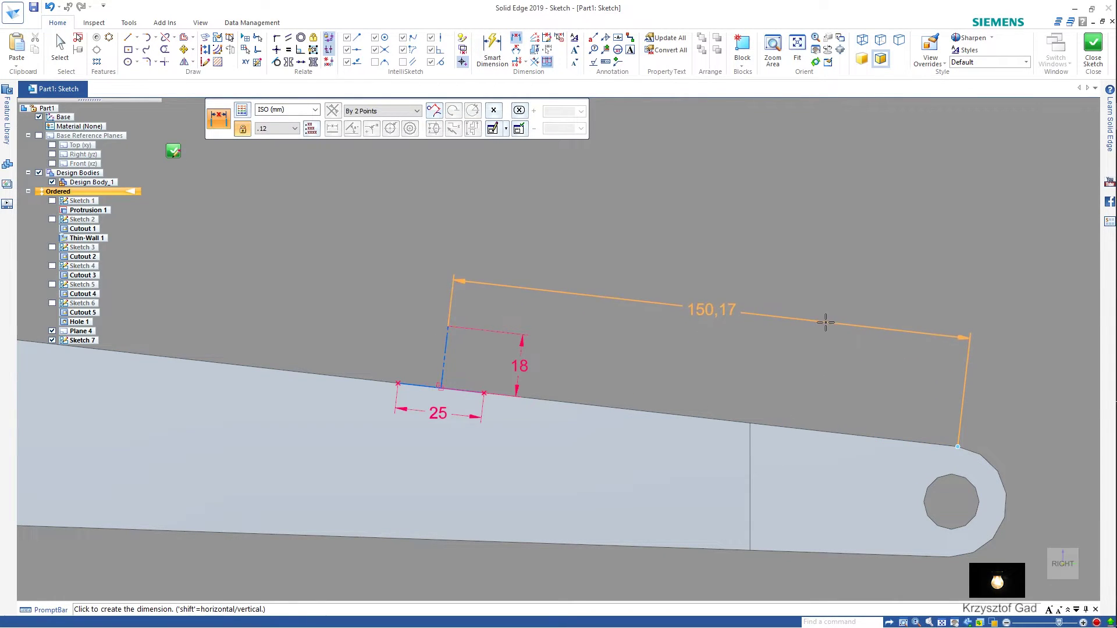
{"action": "left_click", "coordinate": [825, 322]}
{"action": "type", "text": "0"}
{"action": "key", "text": "Return"}
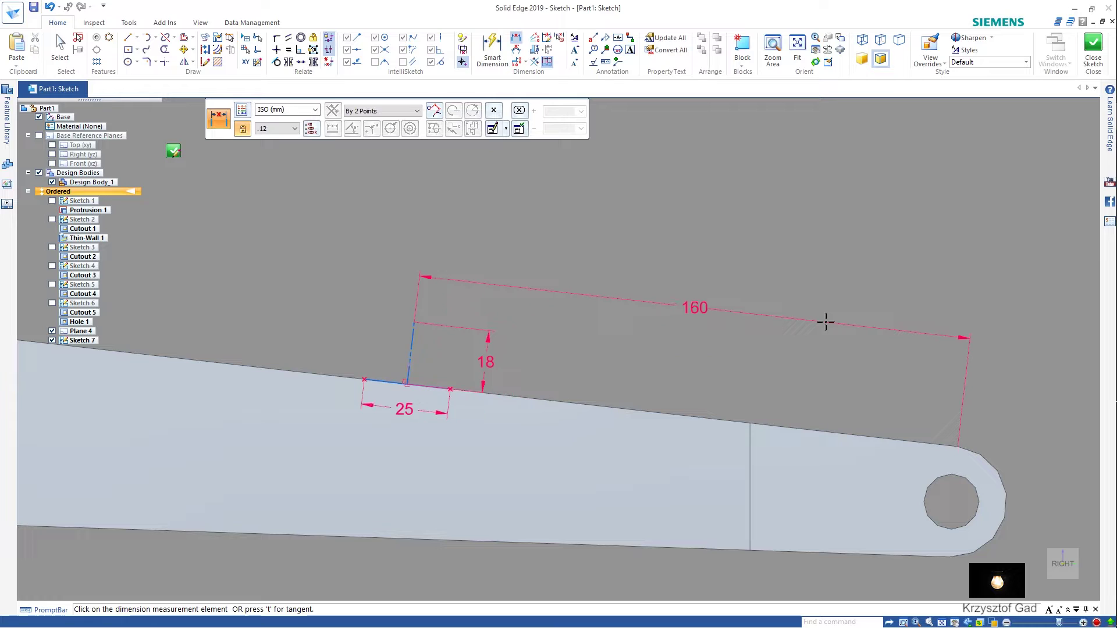
{"action": "key", "text": "Escape"}
Step: Draw concentric 10 mm and 15 mm circles at the top of the construction line
{"action": "left_click", "coordinate": [128, 61]}
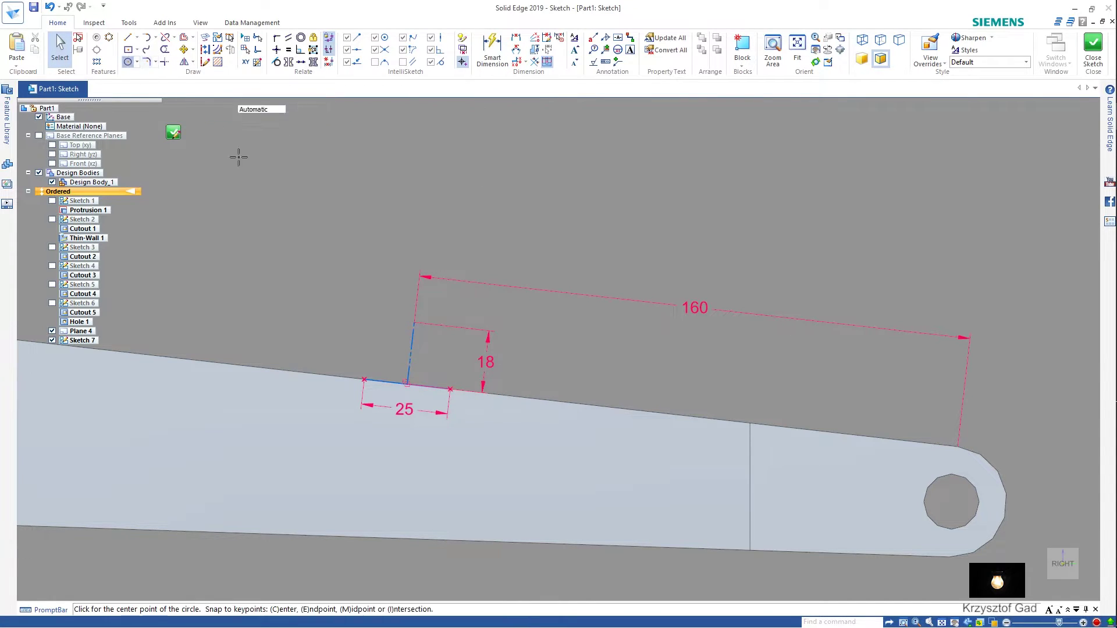
{"action": "left_click", "coordinate": [413, 323]}
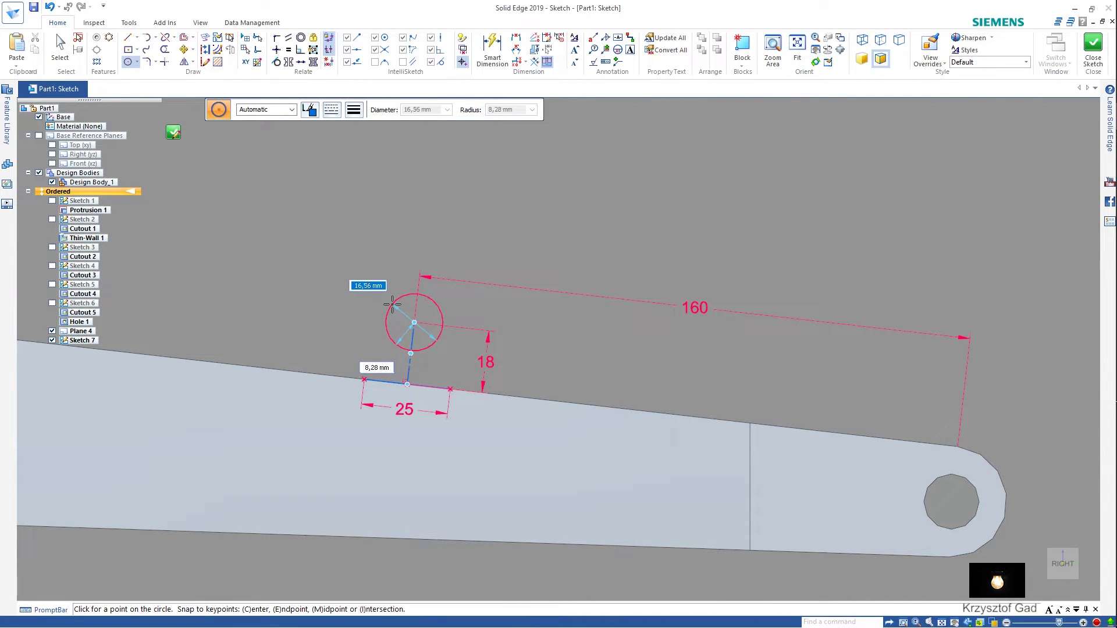
{"action": "type", "text": "10"}
{"action": "key", "text": "Return"}
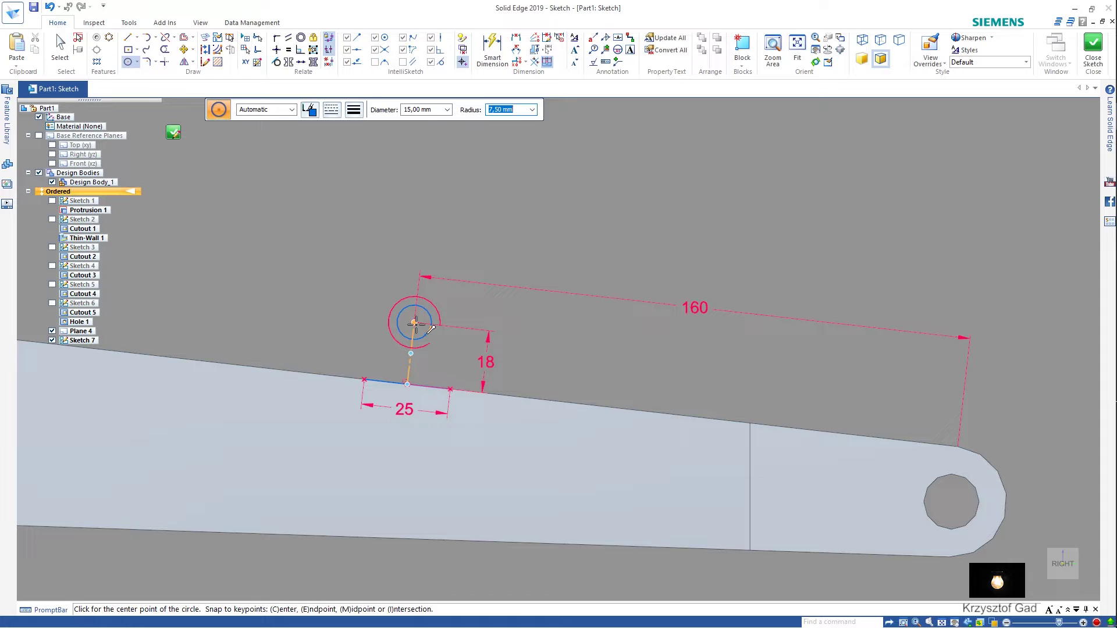
{"action": "left_click", "coordinate": [414, 323]}
{"action": "key", "text": "Escape"}
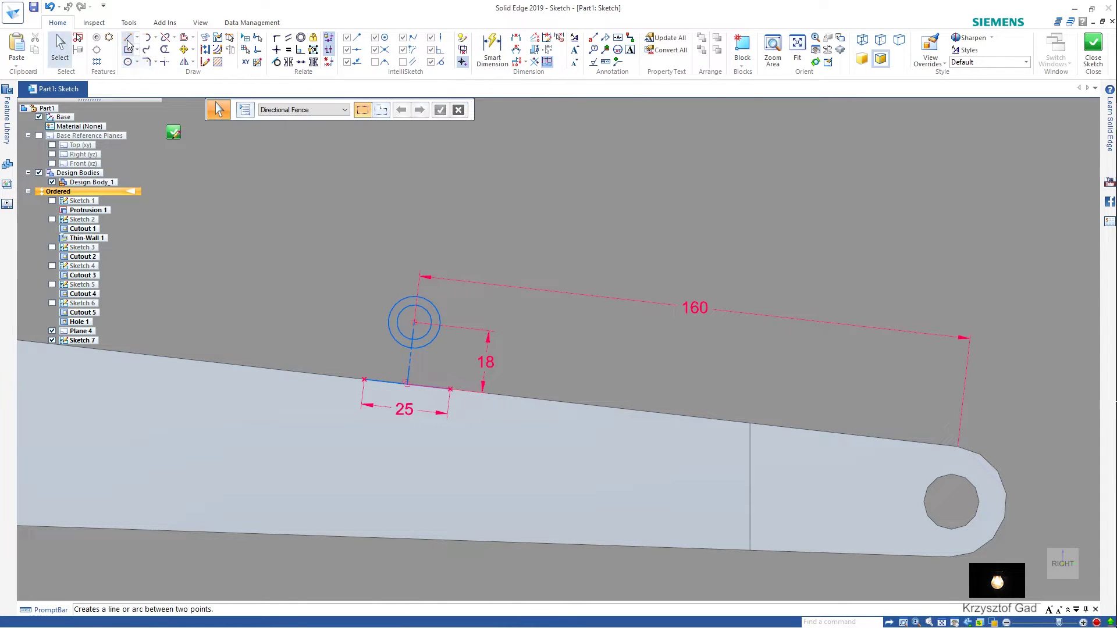
Step: Draw the lug's right side line from the base end up to the outer circle
{"action": "key", "text": "l"}
{"action": "scroll", "coordinate": [326, 398], "scroll_direction": "up", "scroll_amount": 3}
{"action": "scroll", "coordinate": [273, 447], "scroll_direction": "up", "scroll_amount": 1}
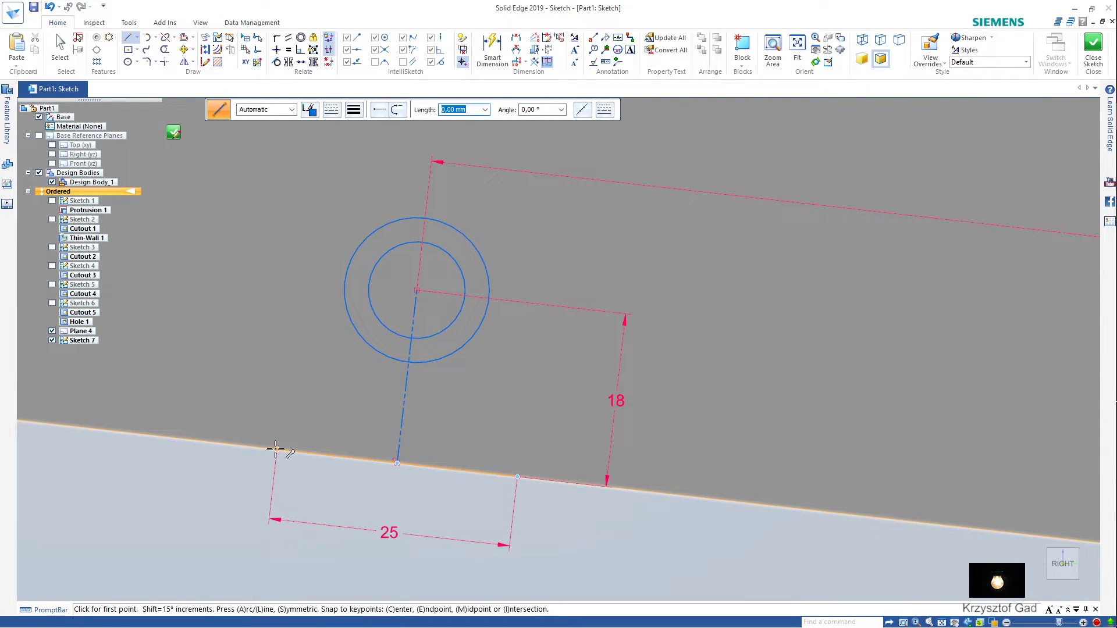
{"action": "left_click", "coordinate": [277, 450]}
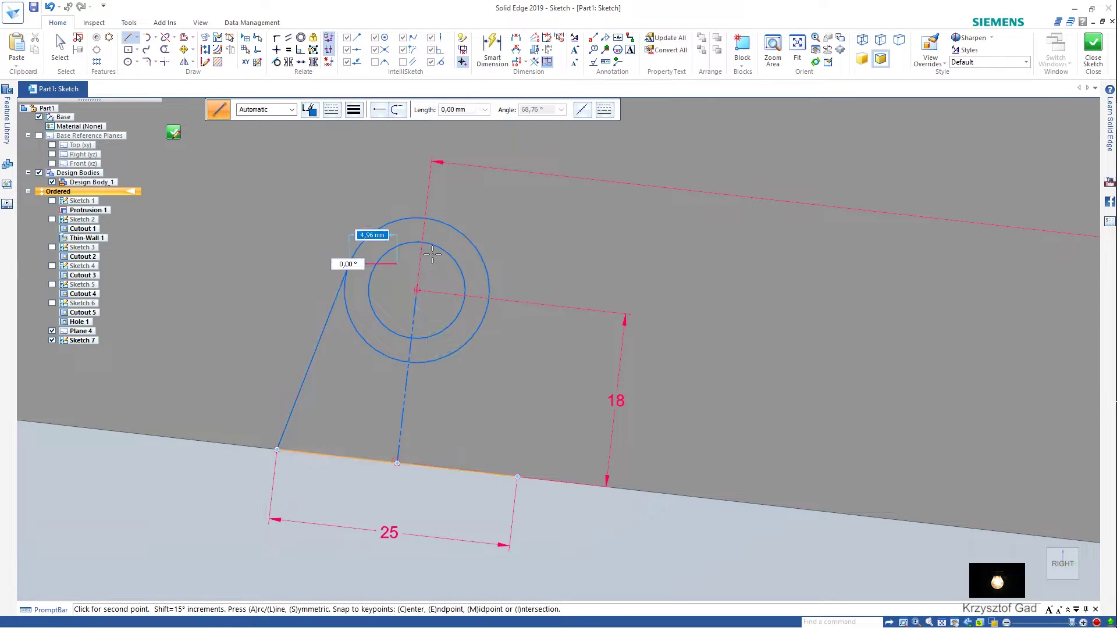
{"action": "left_click", "coordinate": [517, 477]}
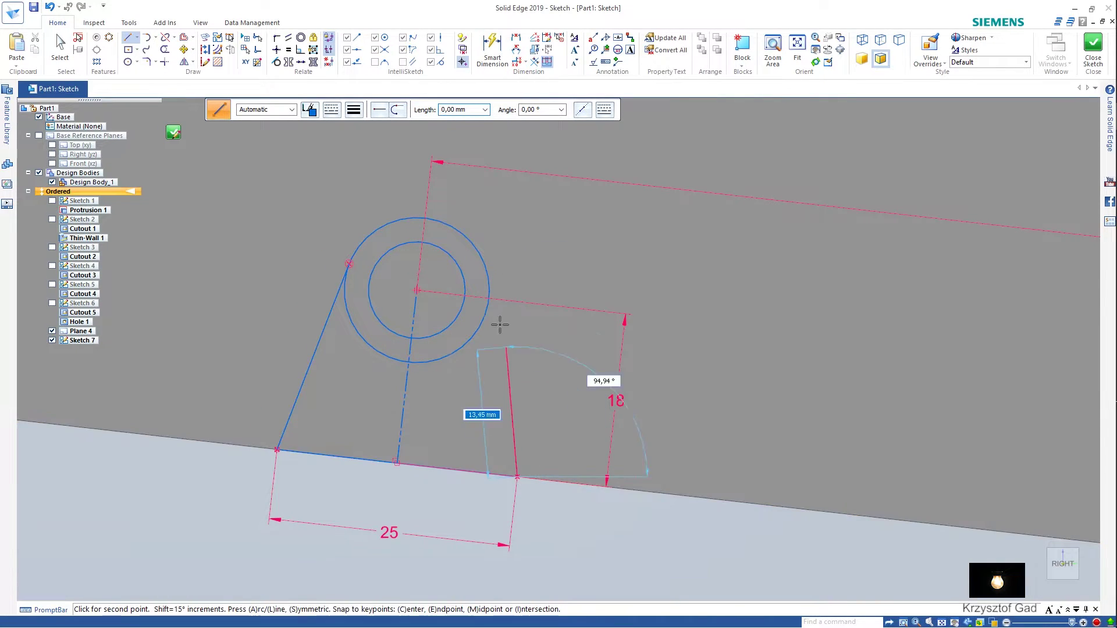
{"action": "left_click", "coordinate": [488, 275]}
{"action": "scroll", "coordinate": [531, 291], "scroll_direction": "down", "scroll_amount": 1}
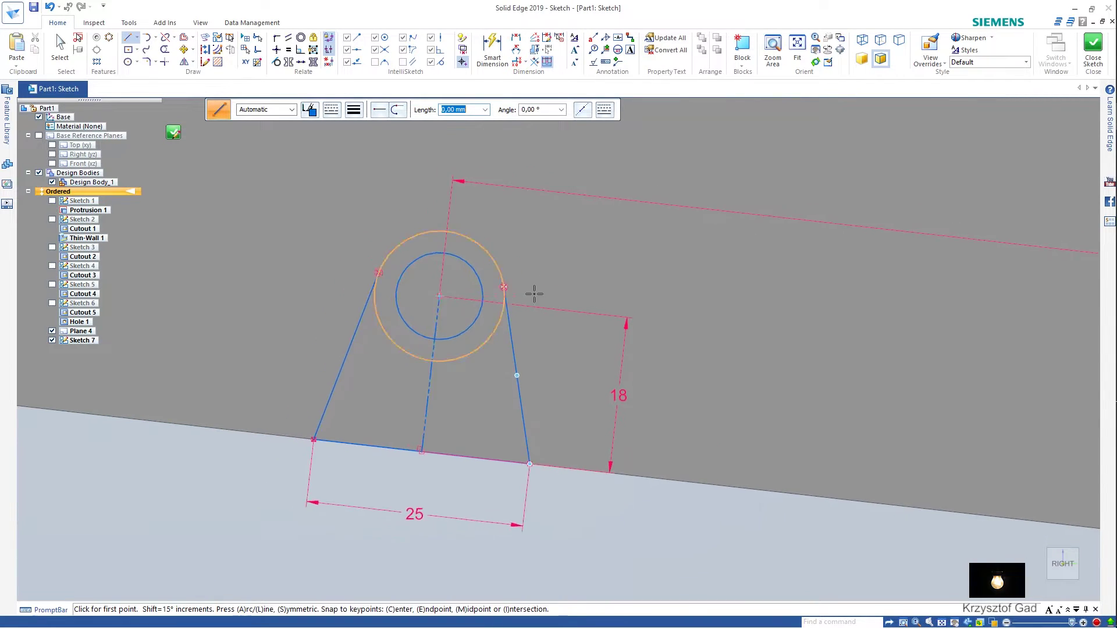
Step: Trim the outer circle's lower-left and lower-right arcs, then close the lug sketch
{"action": "left_click", "coordinate": [165, 49]}
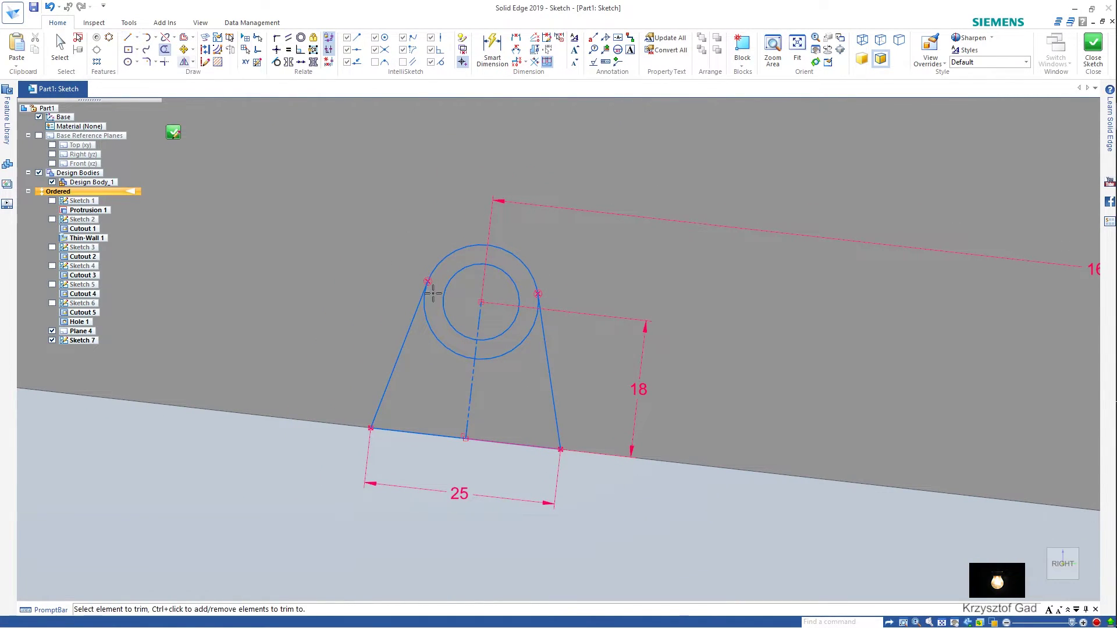
{"action": "left_click", "coordinate": [435, 324]}
{"action": "left_click", "coordinate": [517, 354]}
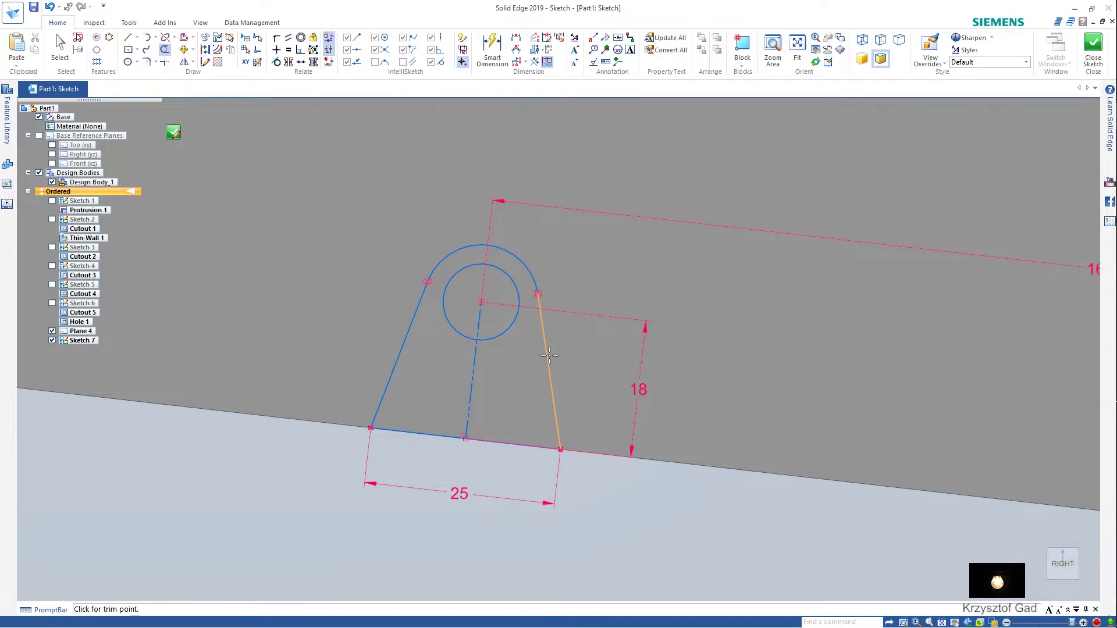
{"action": "scroll", "coordinate": [547, 354], "scroll_direction": "down", "scroll_amount": 2}
{"action": "scroll", "coordinate": [560, 351], "scroll_direction": "down", "scroll_amount": 3}
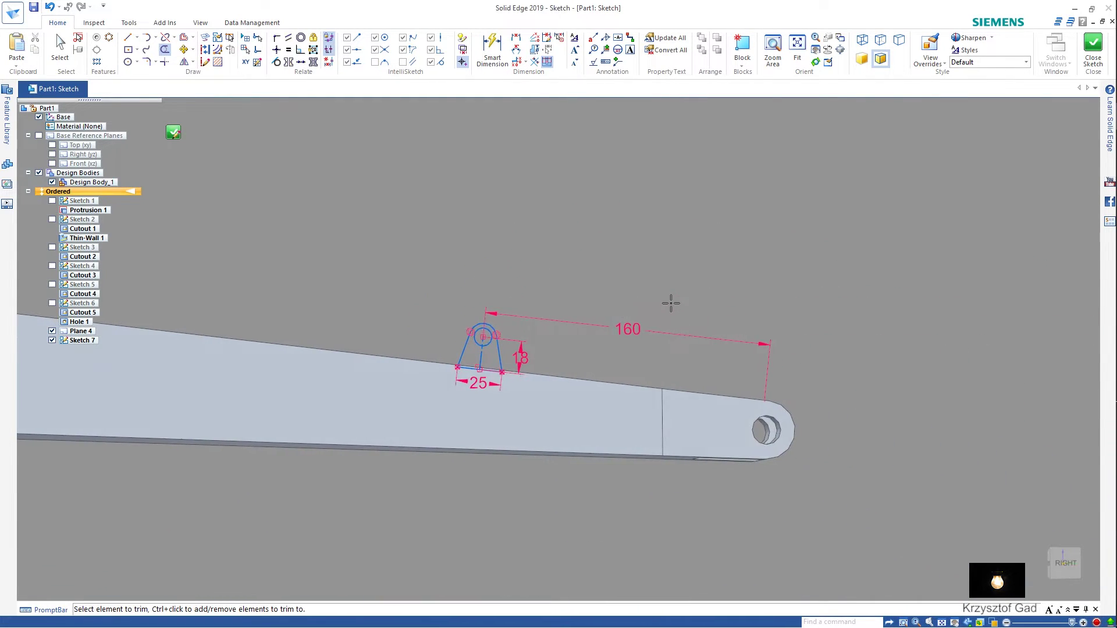
{"action": "middle_click_drag", "start_coordinate": [668, 304], "coordinate": [805, 168]}
{"action": "left_click", "coordinate": [1093, 56]}
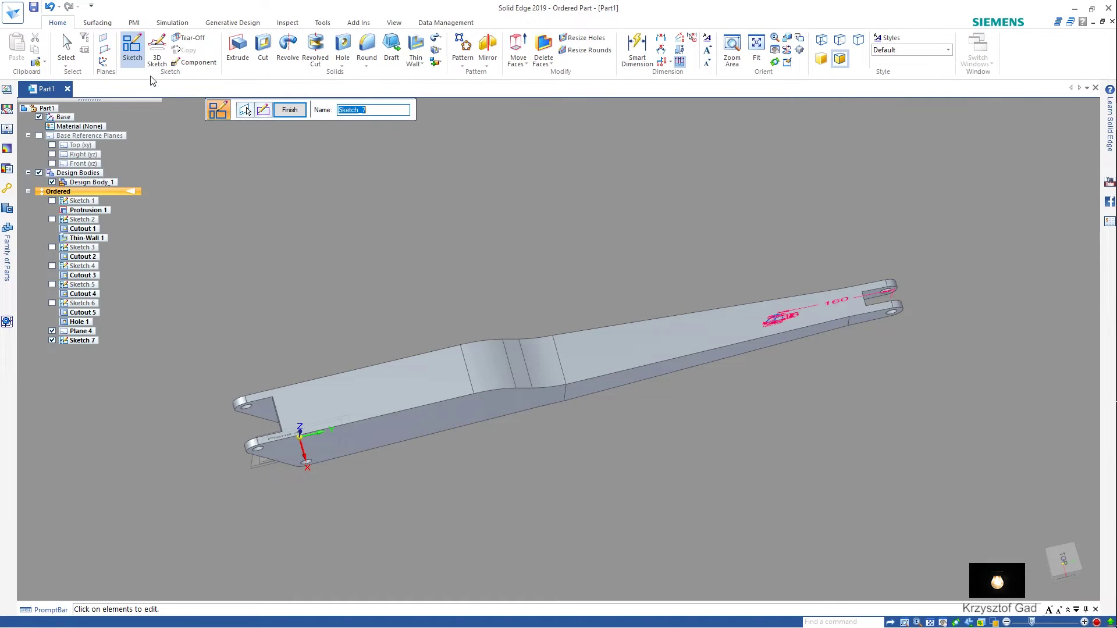
Step: Extrude the lug outline one-sided 4 mm onto the arm's top face as Protrusion 2
{"action": "left_click", "coordinate": [237, 49]}
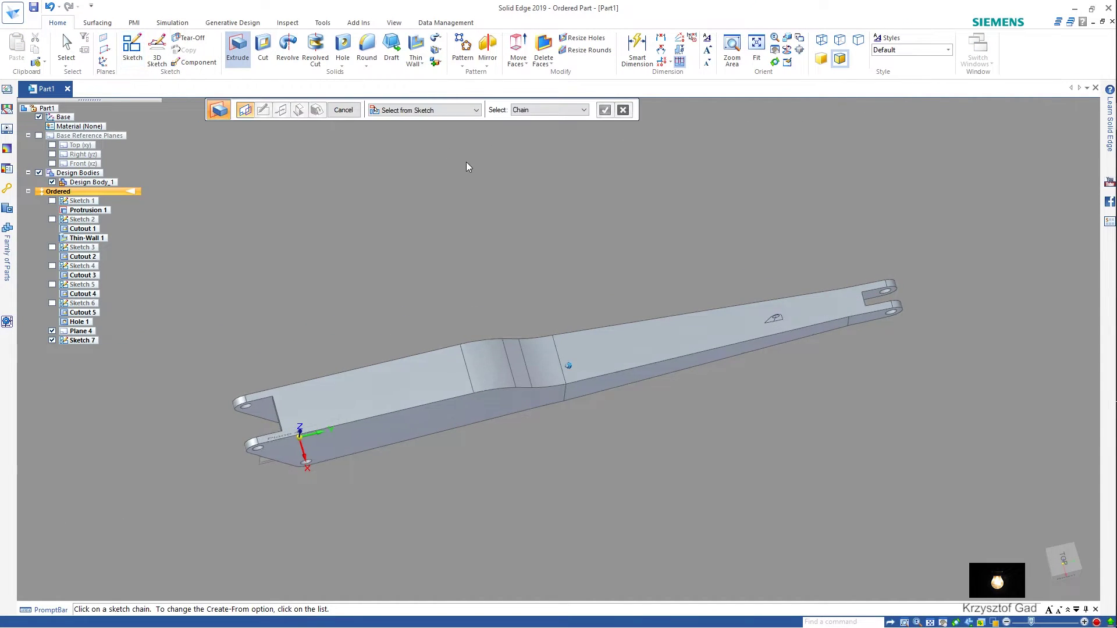
{"action": "key", "text": "ctrl+i"}
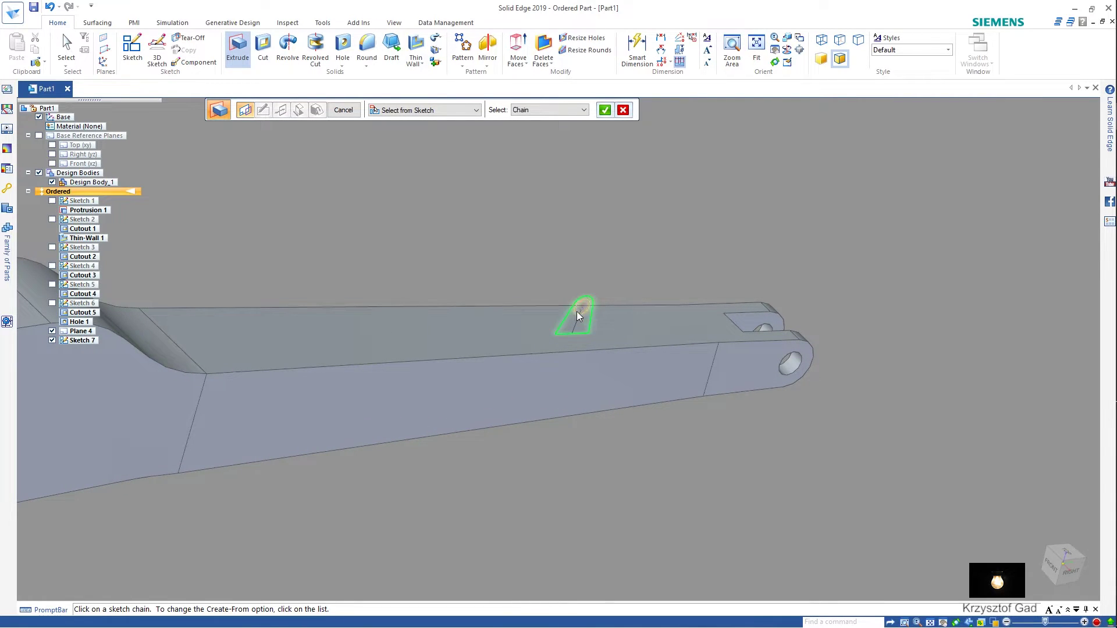
{"action": "right_click", "coordinate": [557, 265]}
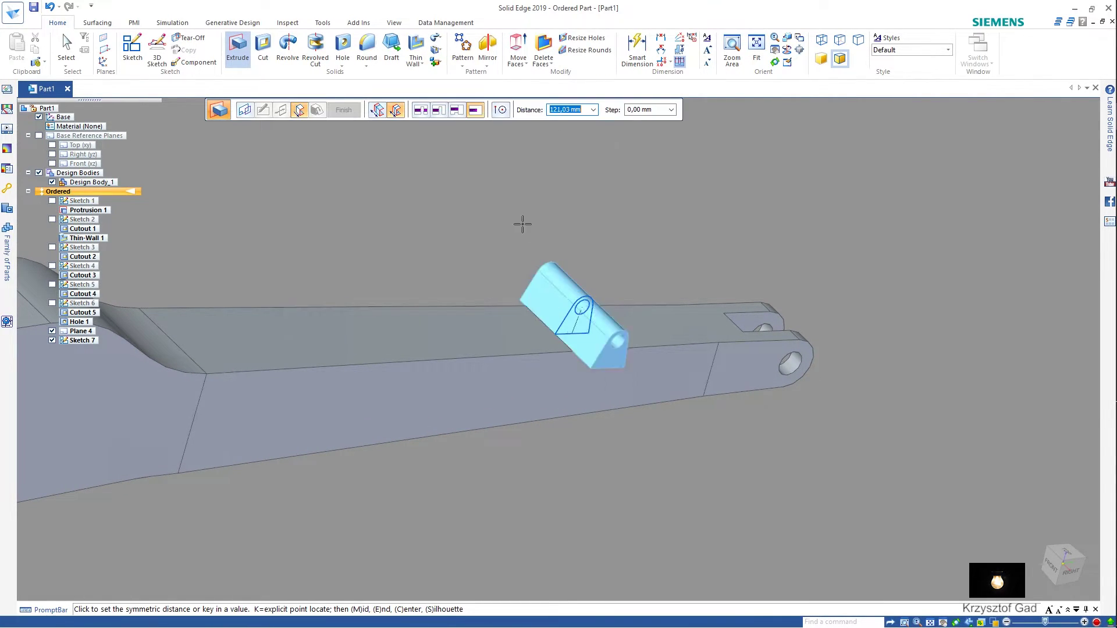
{"action": "left_click", "coordinate": [378, 114]}
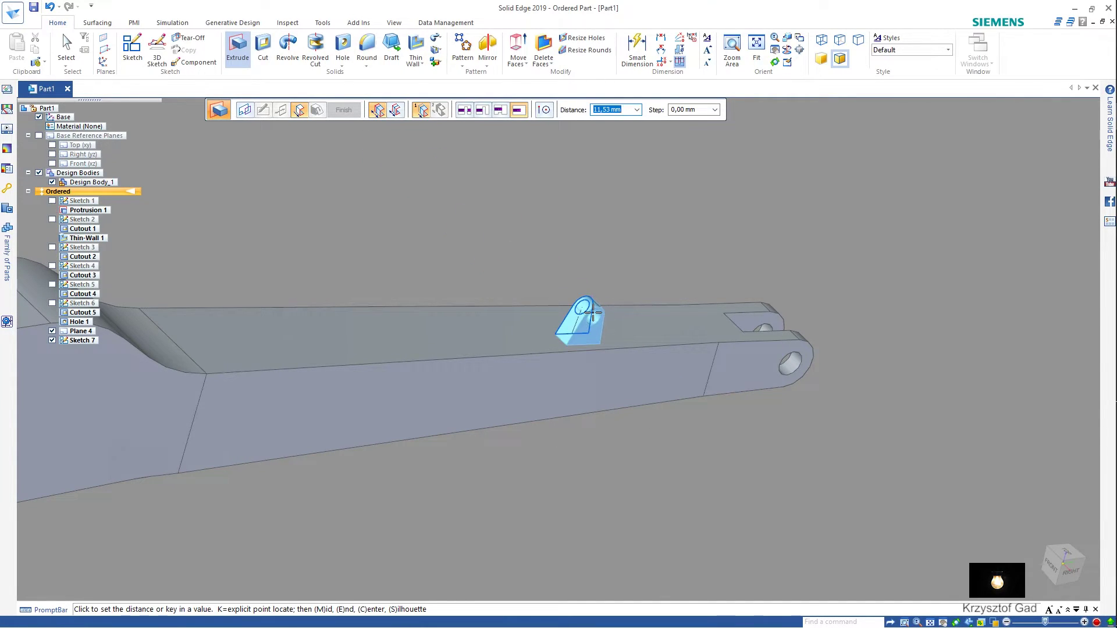
{"action": "type", "text": "4"}
{"action": "key", "text": "Return"}
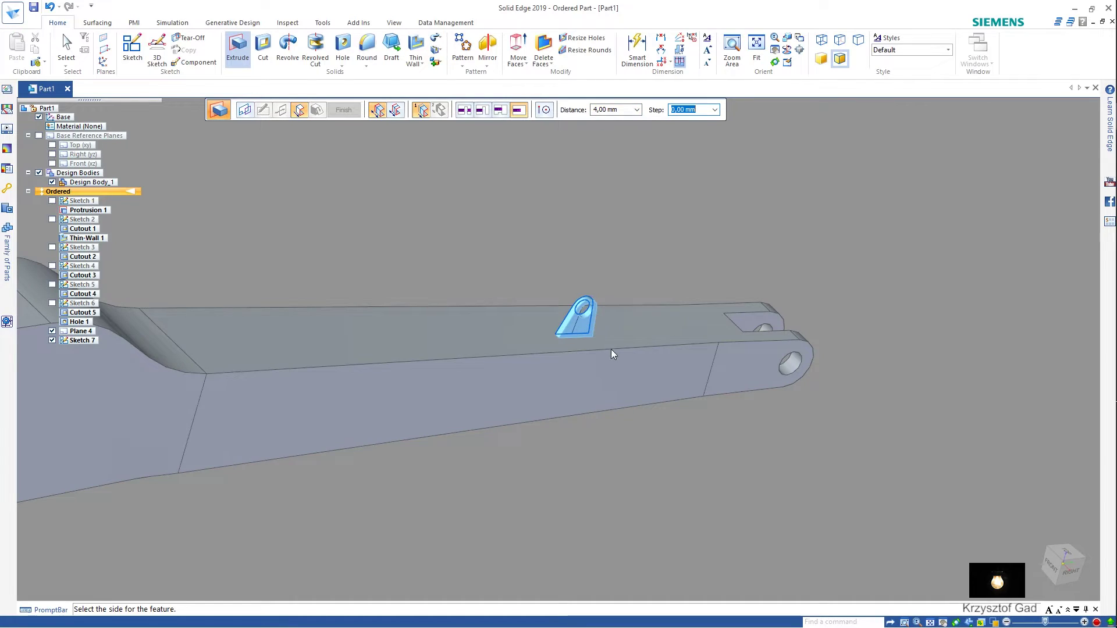
{"action": "left_click", "coordinate": [666, 487]}
{"action": "type", "text": "4"}
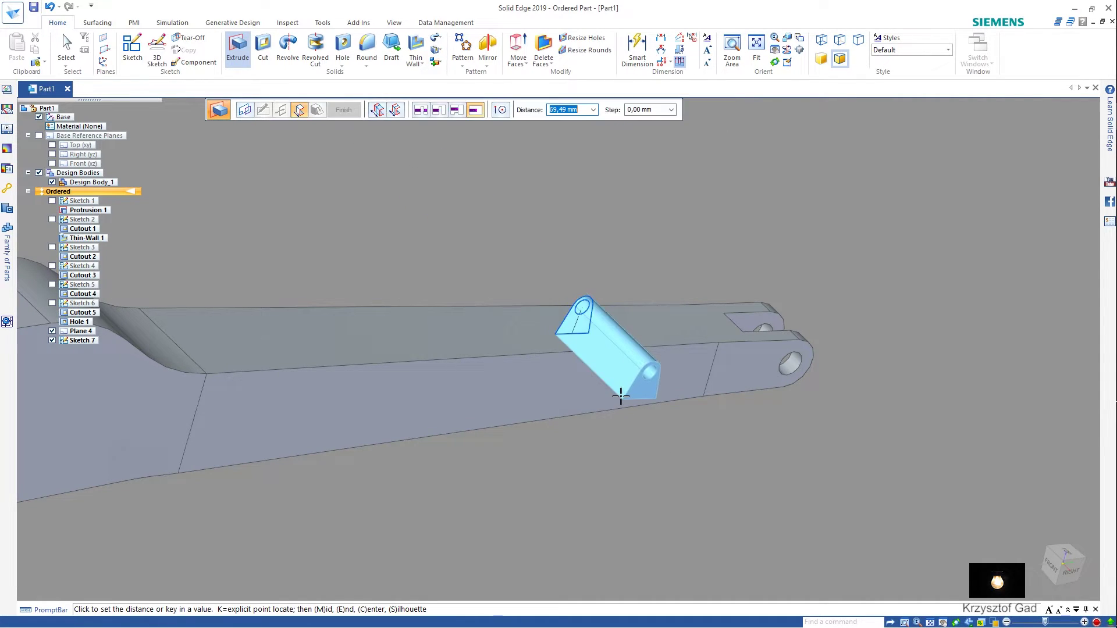
{"action": "key", "text": "Return"}
{"action": "left_click", "coordinate": [627, 438]}
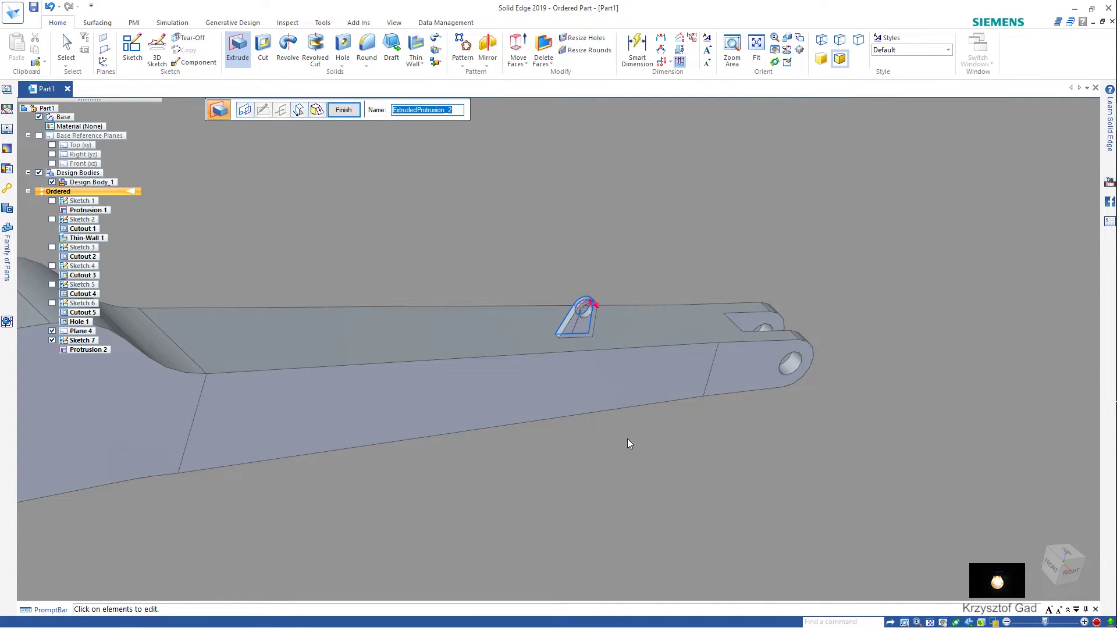
{"action": "left_click", "coordinate": [352, 114]}
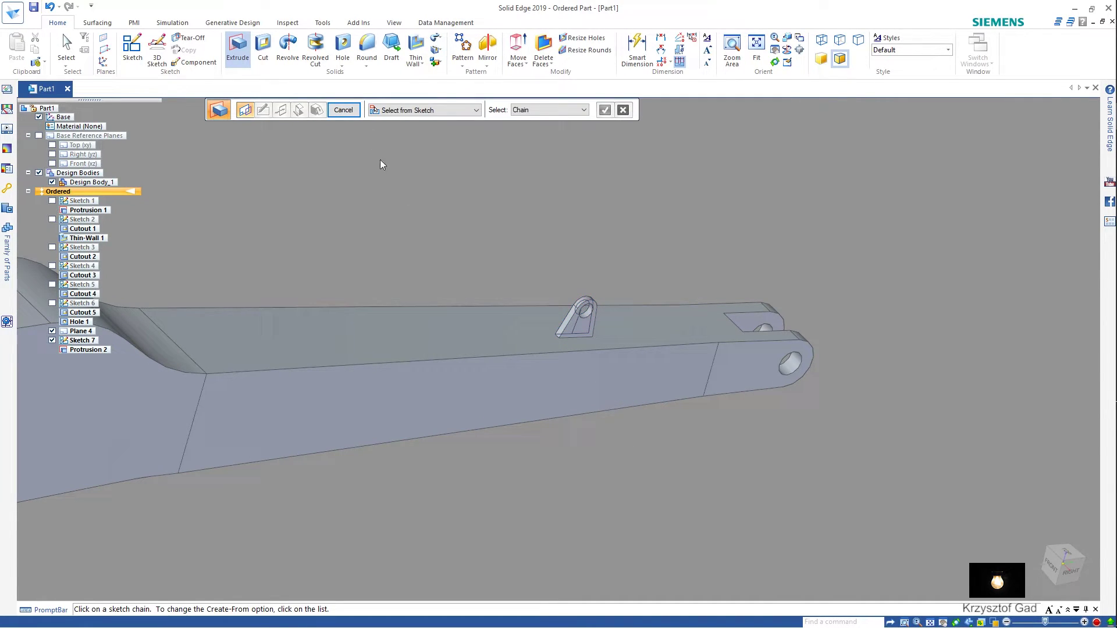
{"action": "key", "text": "Escape"}
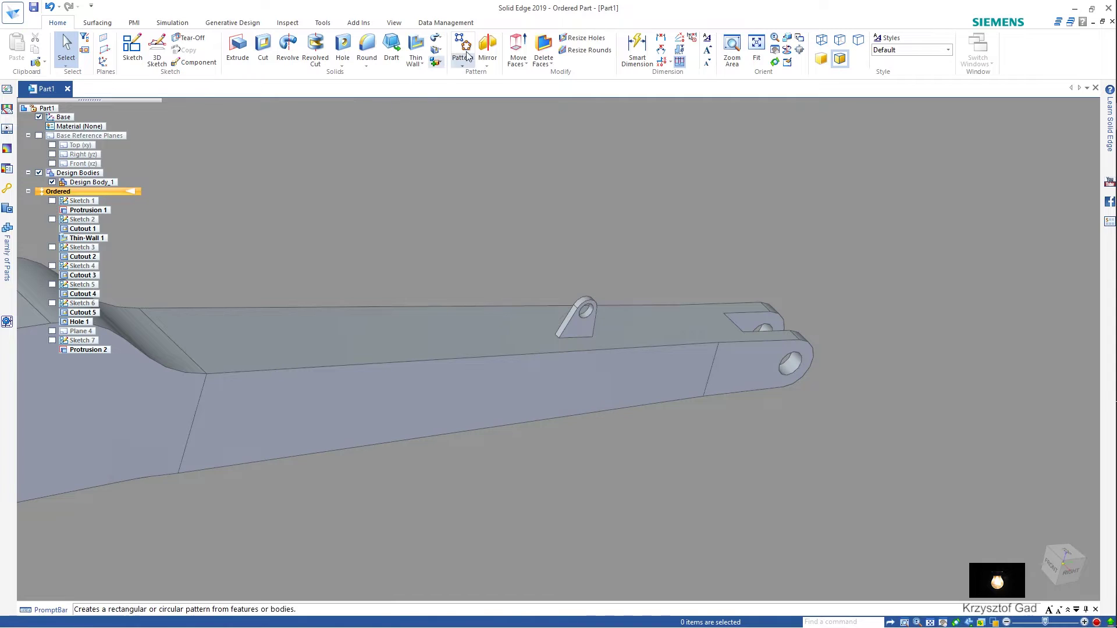
Step: Mirror Protrusion 2 across the Right (yz) plane to create Mirror 1
{"action": "left_click", "coordinate": [487, 49]}
{"action": "left_click", "coordinate": [158, 333]}
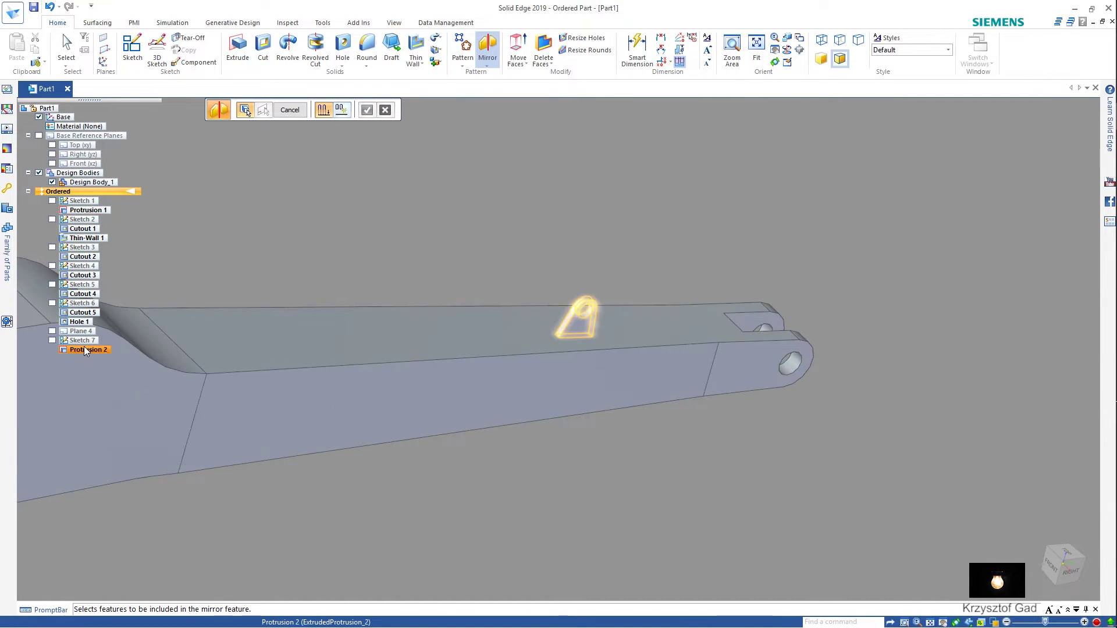
{"action": "left_click", "coordinate": [85, 349]}
{"action": "right_click", "coordinate": [316, 229]}
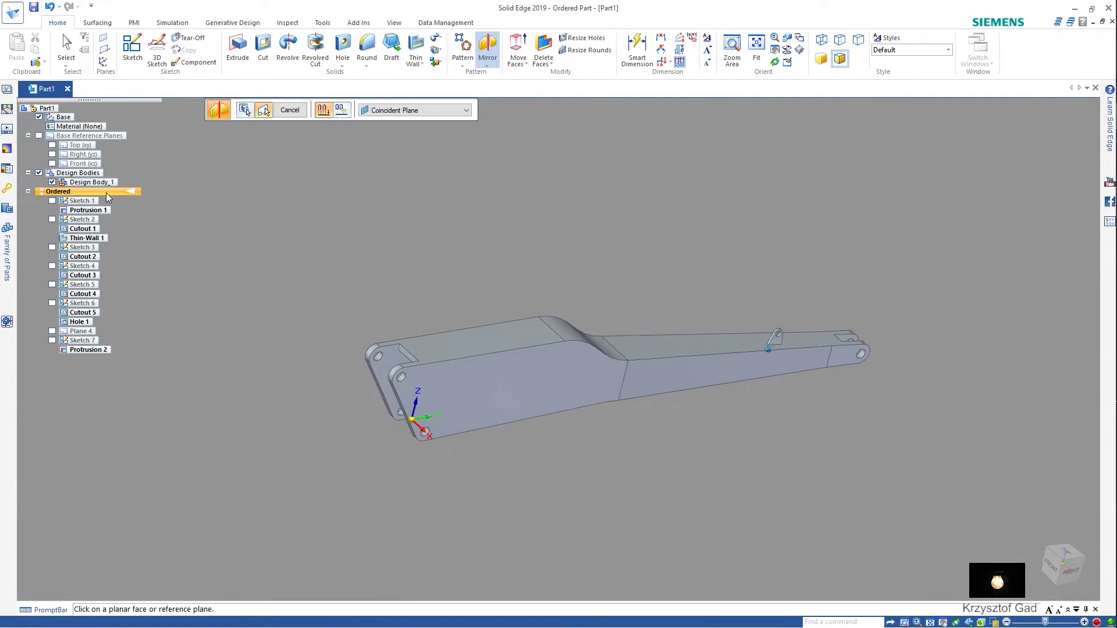
{"action": "left_click", "coordinate": [81, 155]}
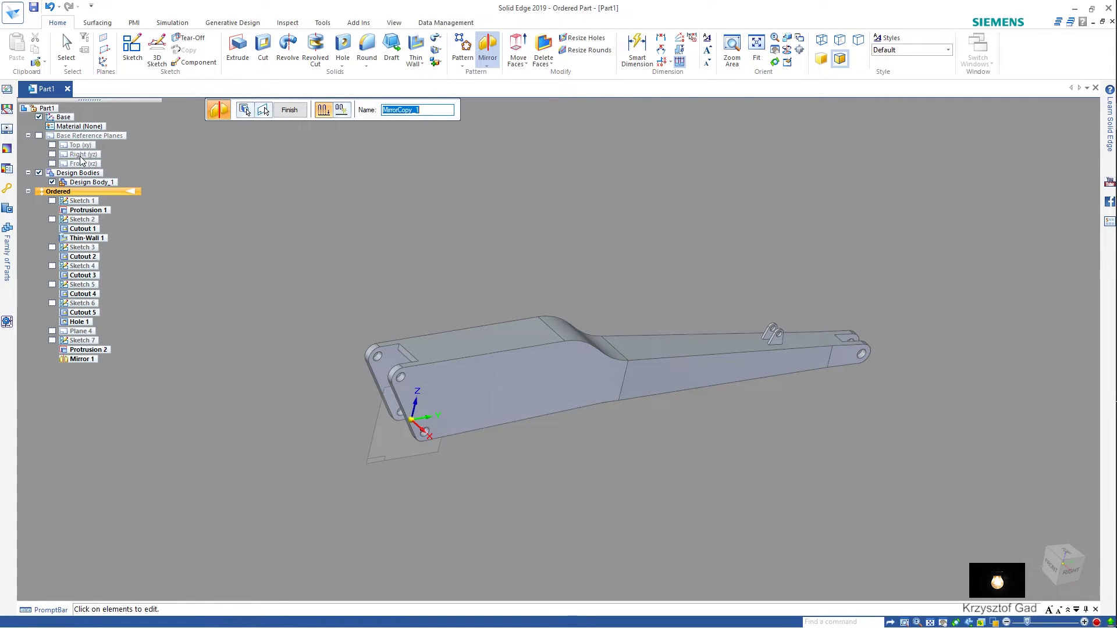
{"action": "right_click", "coordinate": [262, 173]}
Step: Add Chamfer 1 with a 0.5 mm setback on both lugs' hole edges
{"action": "right_click", "coordinate": [353, 236]}
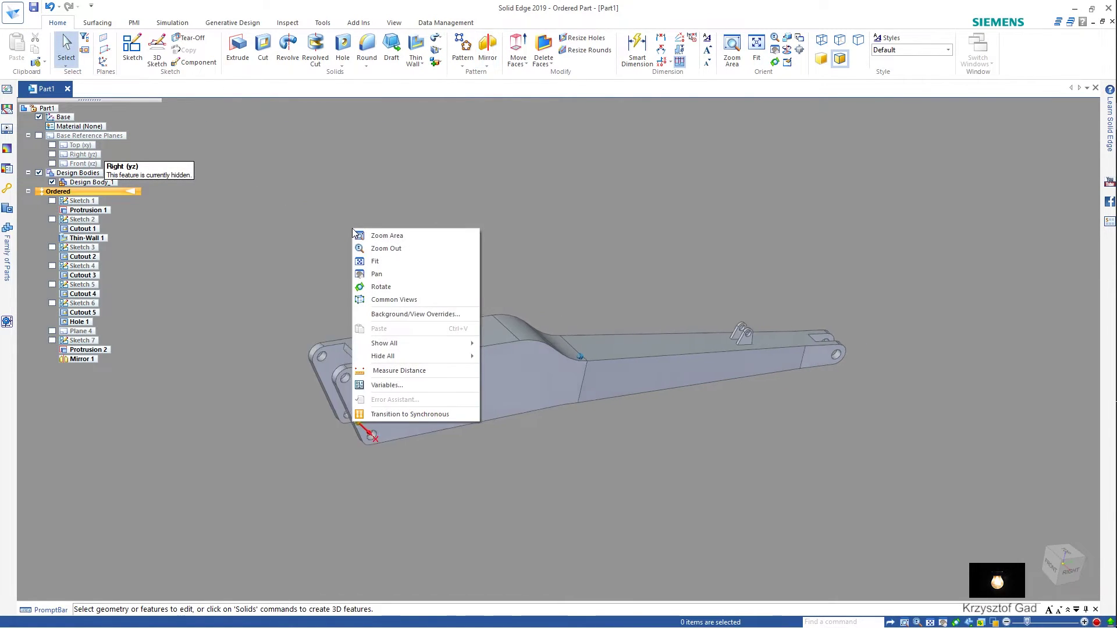
{"action": "left_click", "coordinate": [372, 261]}
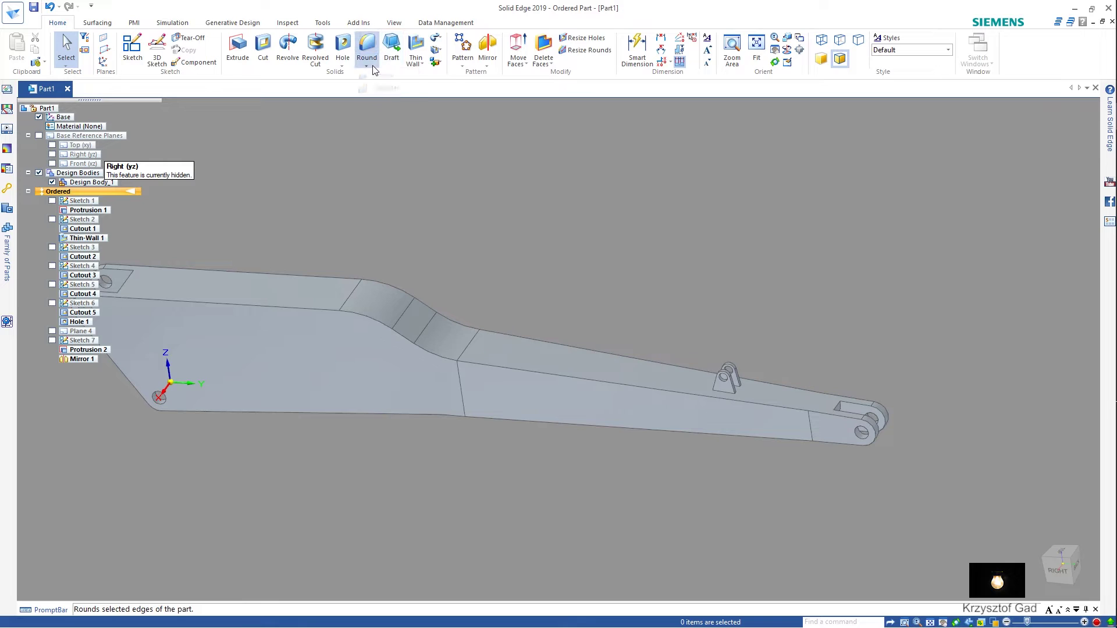
{"action": "left_click", "coordinate": [384, 87]}
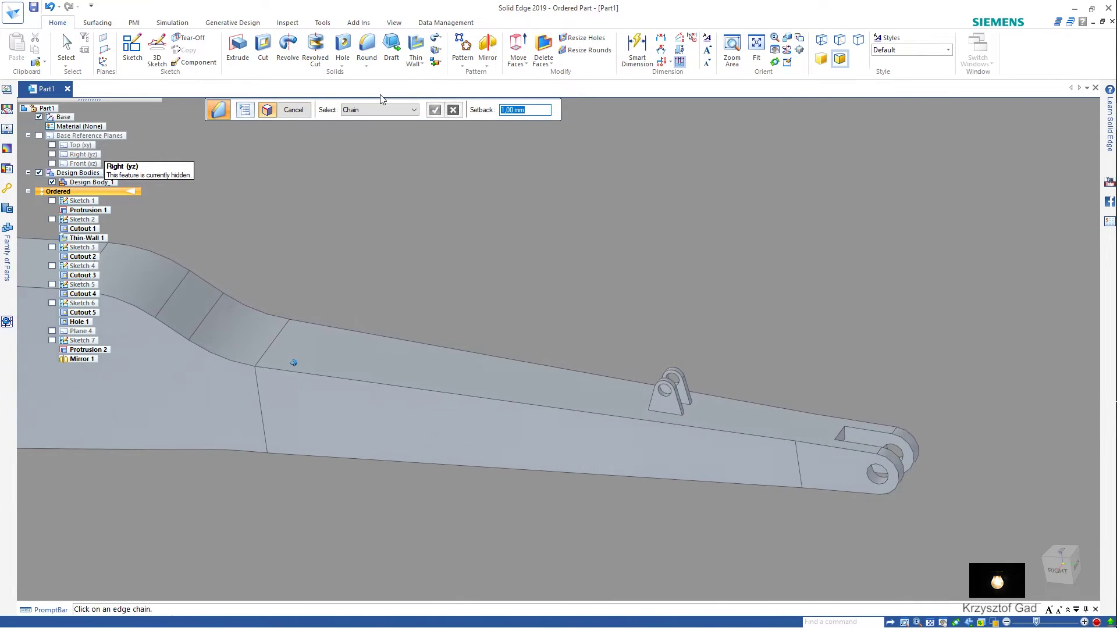
{"action": "type", "text": ",5"}
{"action": "scroll", "coordinate": [657, 387], "scroll_direction": "up", "scroll_amount": 3}
{"action": "scroll", "coordinate": [523, 349], "scroll_direction": "up", "scroll_amount": 3}
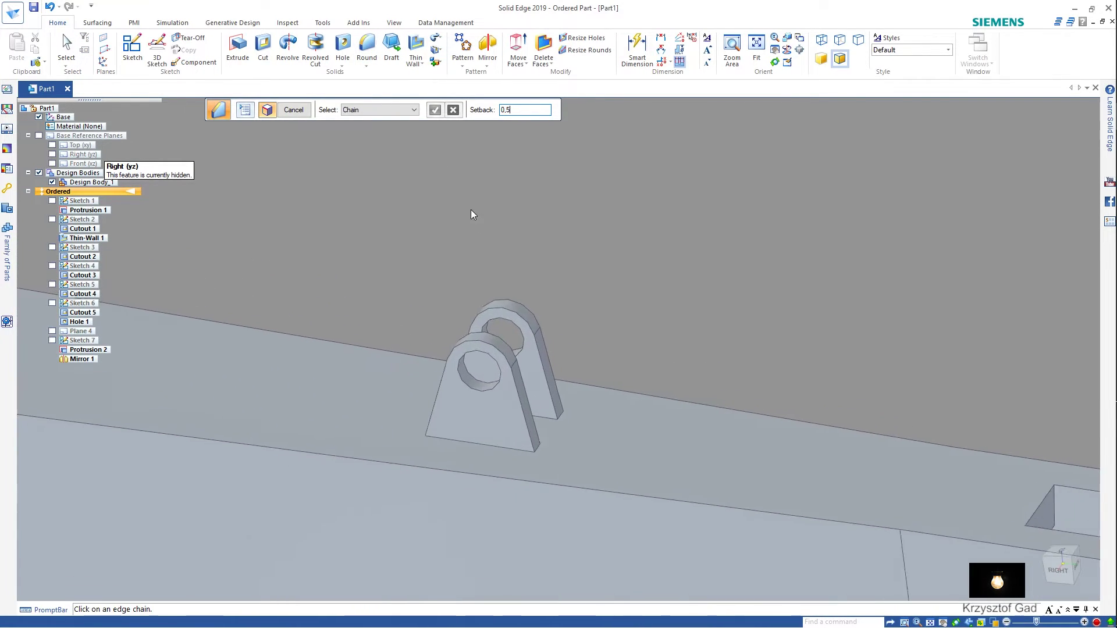
{"action": "scroll", "coordinate": [465, 420], "scroll_direction": "up", "scroll_amount": 2}
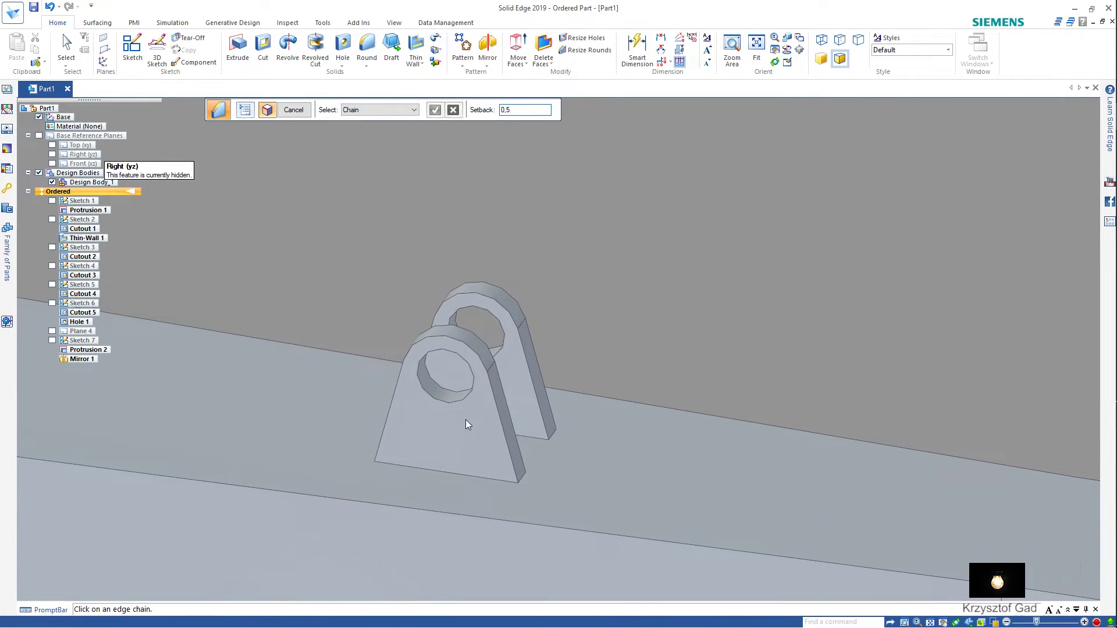
{"action": "left_click", "coordinate": [441, 392]}
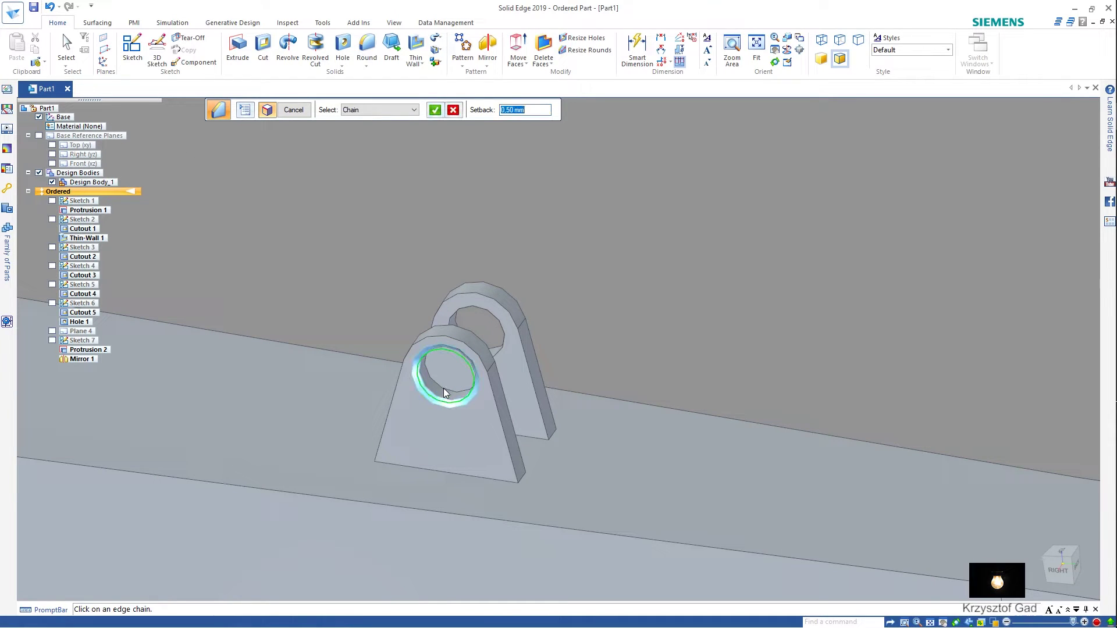
{"action": "left_click", "coordinate": [498, 351]}
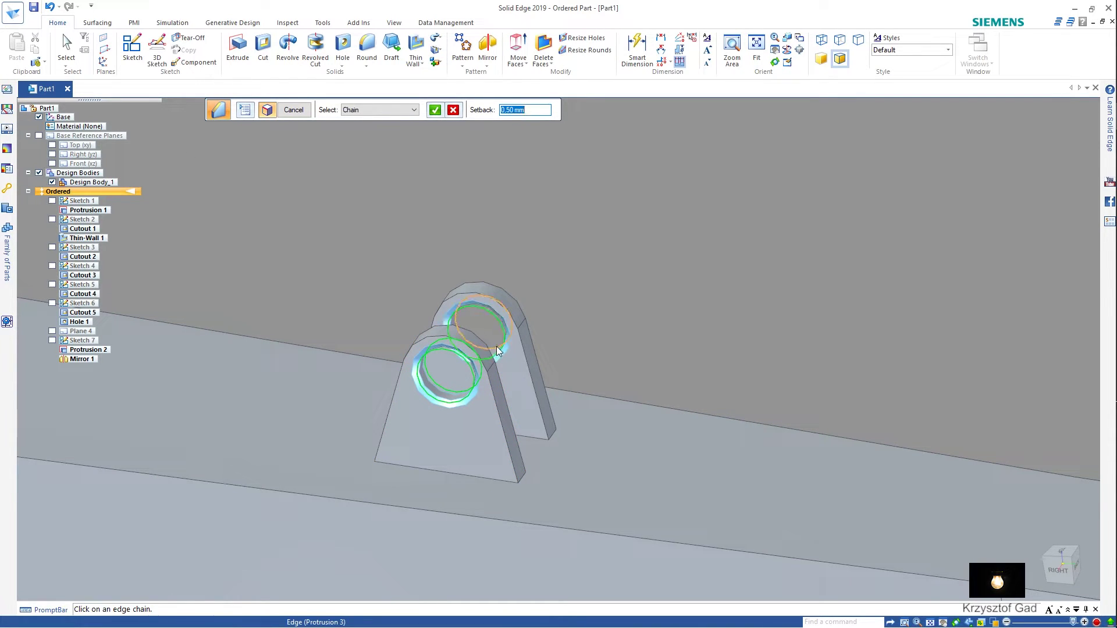
{"action": "right_click", "coordinate": [583, 299]}
{"action": "scroll", "coordinate": [576, 292], "scroll_direction": "down", "scroll_amount": 5}
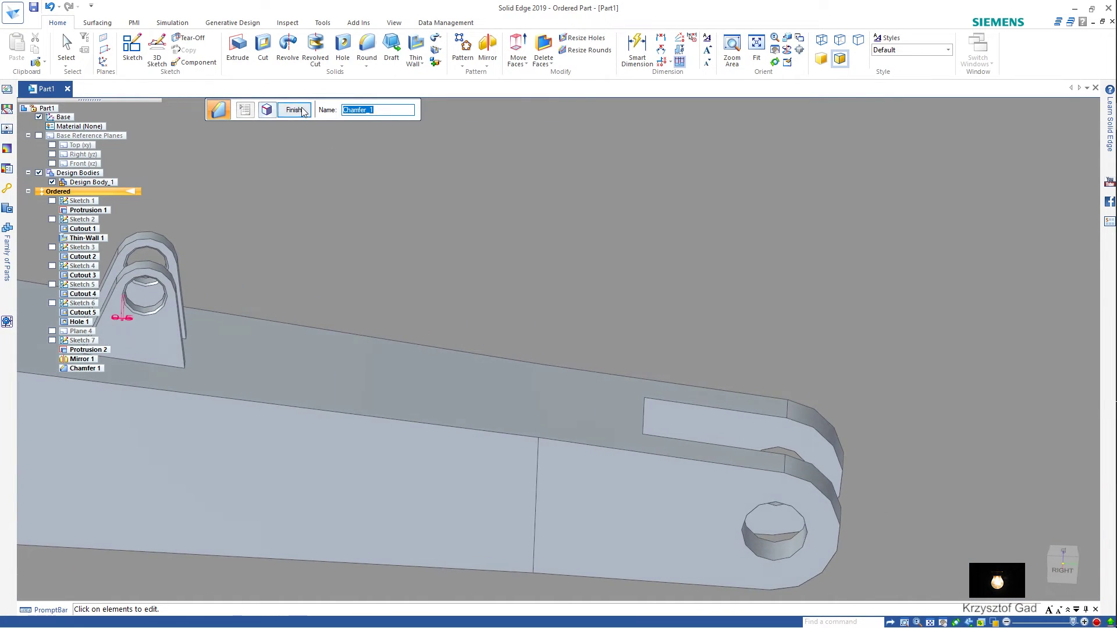
{"action": "left_click", "coordinate": [303, 112]}
Step: Add Chamfer 2 with a 1.00 mm setback on the notched end's mounting-hole edges
{"action": "scroll", "coordinate": [442, 168], "scroll_direction": "up", "scroll_amount": 2}
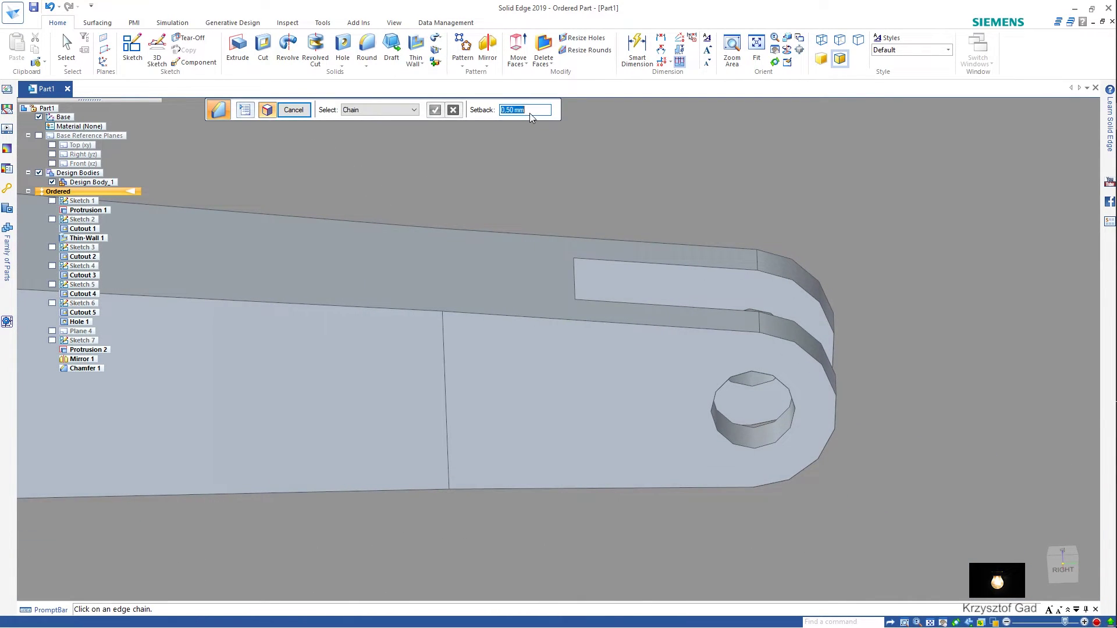
{"action": "key", "text": "Return"}
{"action": "left_click", "coordinate": [765, 446]}
{"action": "middle_click_drag", "start_coordinate": [759, 428], "coordinate": [783, 306]}
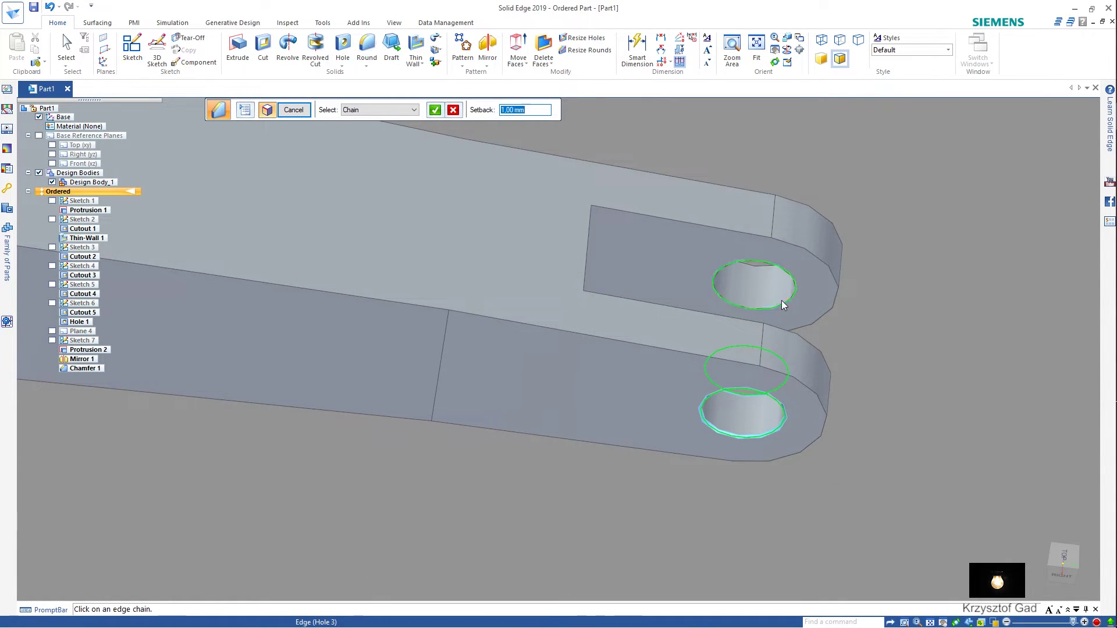
{"action": "scroll", "coordinate": [752, 267], "scroll_direction": "down", "scroll_amount": 3}
{"action": "middle_click_drag", "start_coordinate": [735, 271], "coordinate": [682, 278]}
{"action": "scroll", "coordinate": [564, 437], "scroll_direction": "up", "scroll_amount": 3}
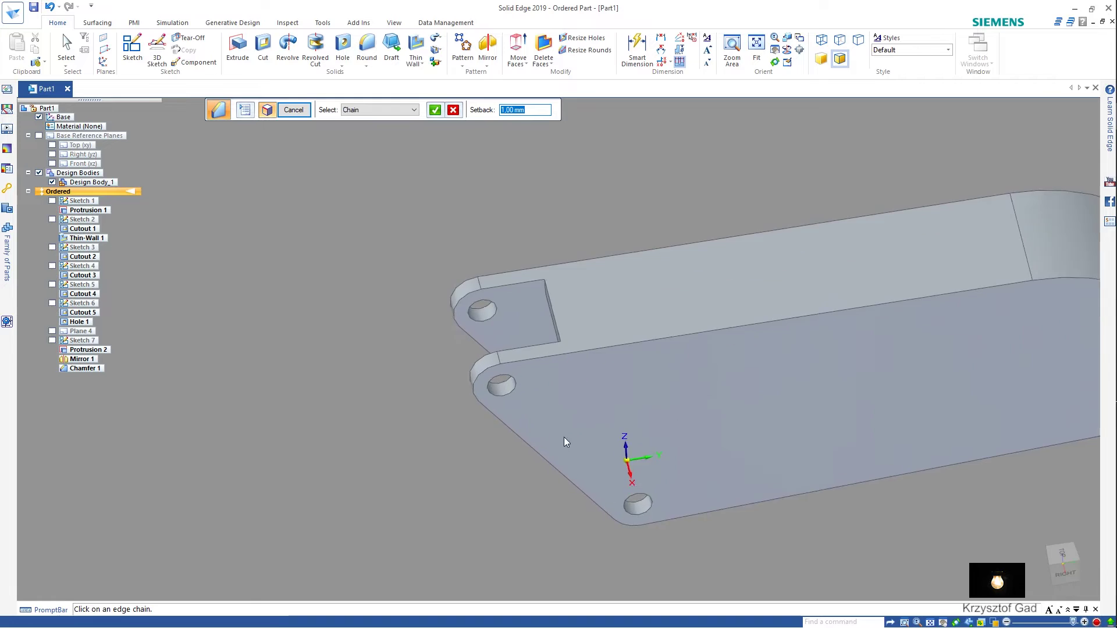
{"action": "scroll", "coordinate": [564, 437], "scroll_direction": "up", "scroll_amount": 2}
{"action": "left_click", "coordinate": [476, 375]}
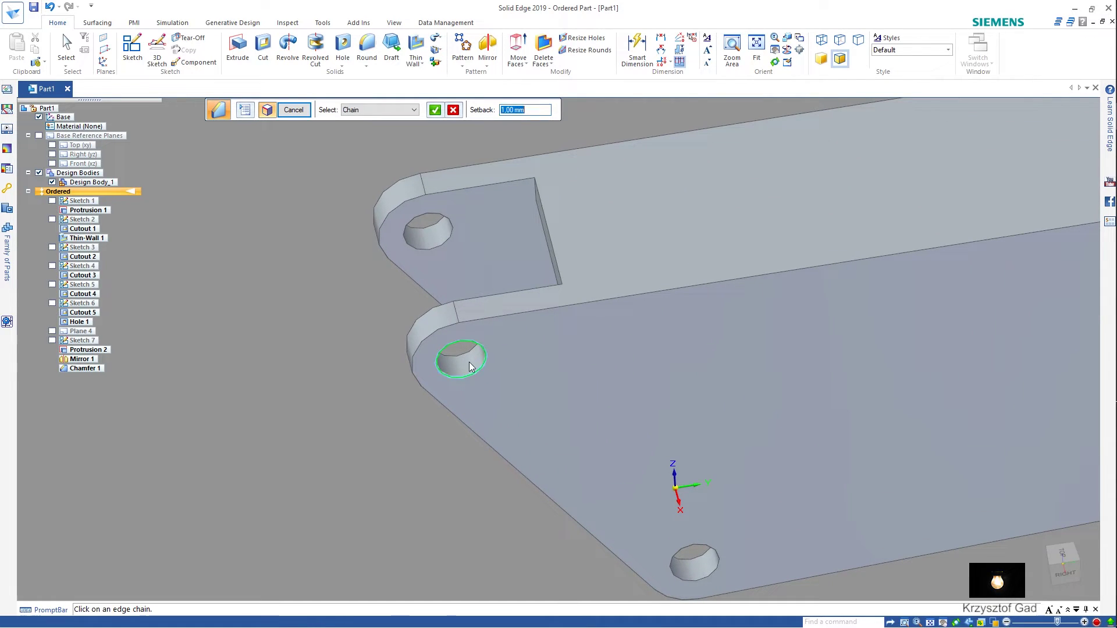
{"action": "left_click", "coordinate": [445, 247]}
{"action": "mouse_move", "coordinate": [437, 223]}
{"action": "middle_mouse_down"}
{"action": "mouse_move", "coordinate": [599, 399]}
{"action": "mouse_move", "coordinate": [581, 490]}
{"action": "mouse_move", "coordinate": [466, 441]}
{"action": "middle_mouse_up"}
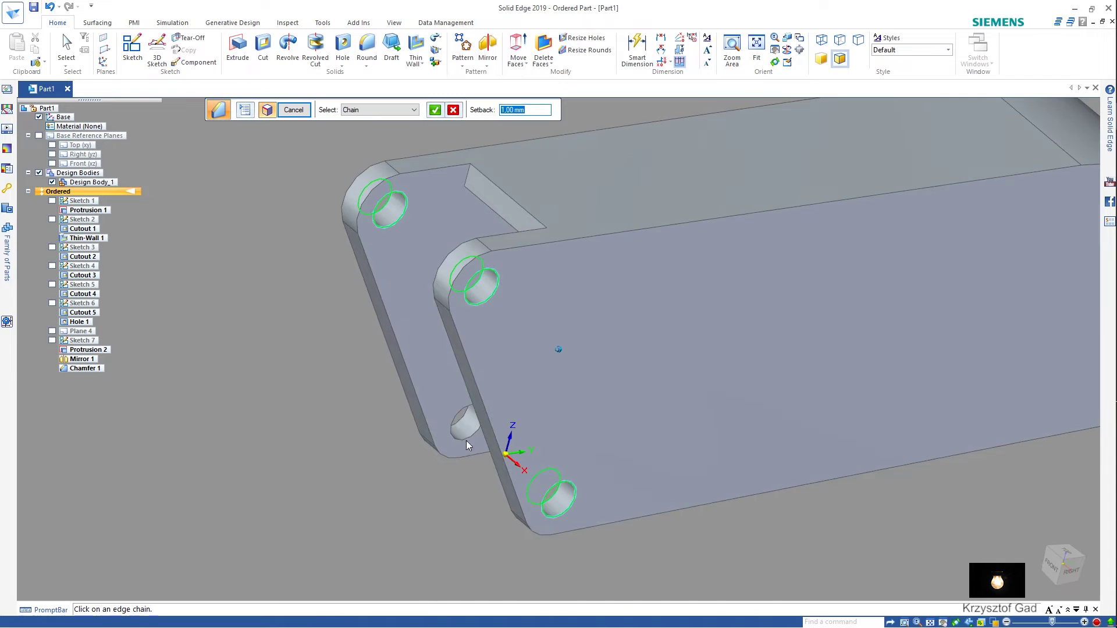
{"action": "right_click", "coordinate": [279, 390]}
{"action": "left_click", "coordinate": [294, 109]}
{"action": "key", "text": "Escape"}
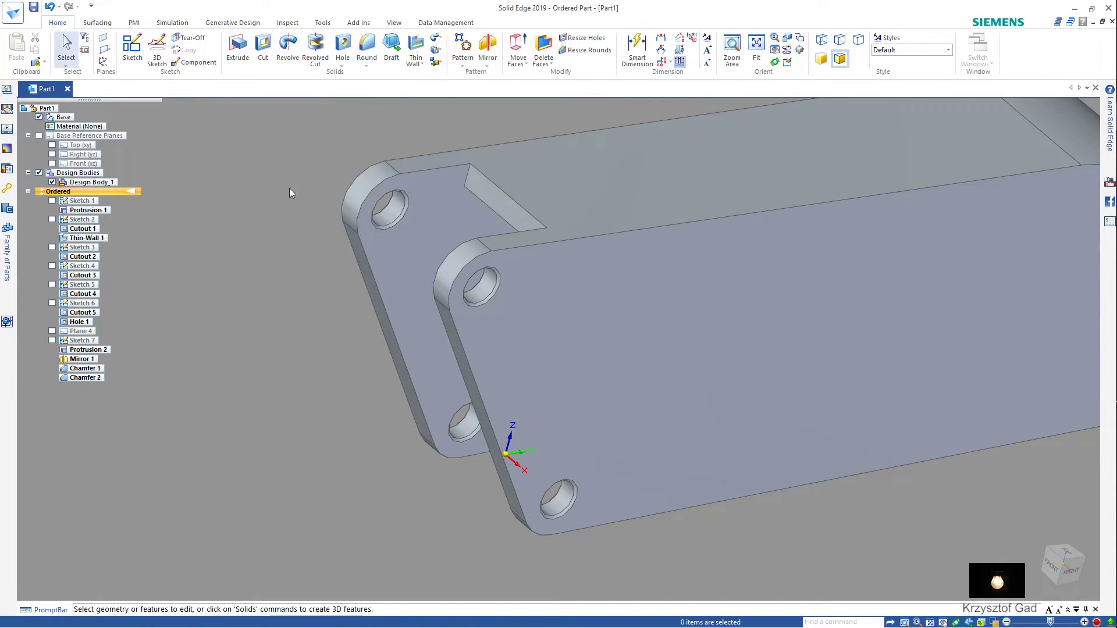
Step: Start a 1 mm round on the outer and inner plate edge chains
{"action": "left_click", "coordinate": [366, 49]}
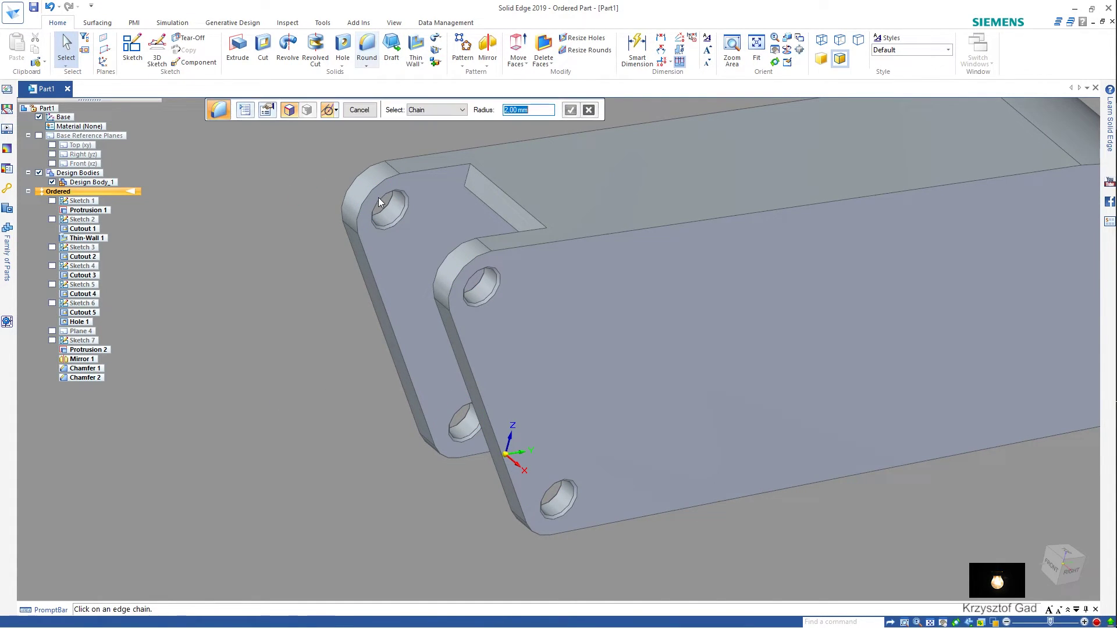
{"action": "left_click", "coordinate": [454, 150]}
{"action": "type", "text": "1"}
{"action": "key", "text": "Return"}
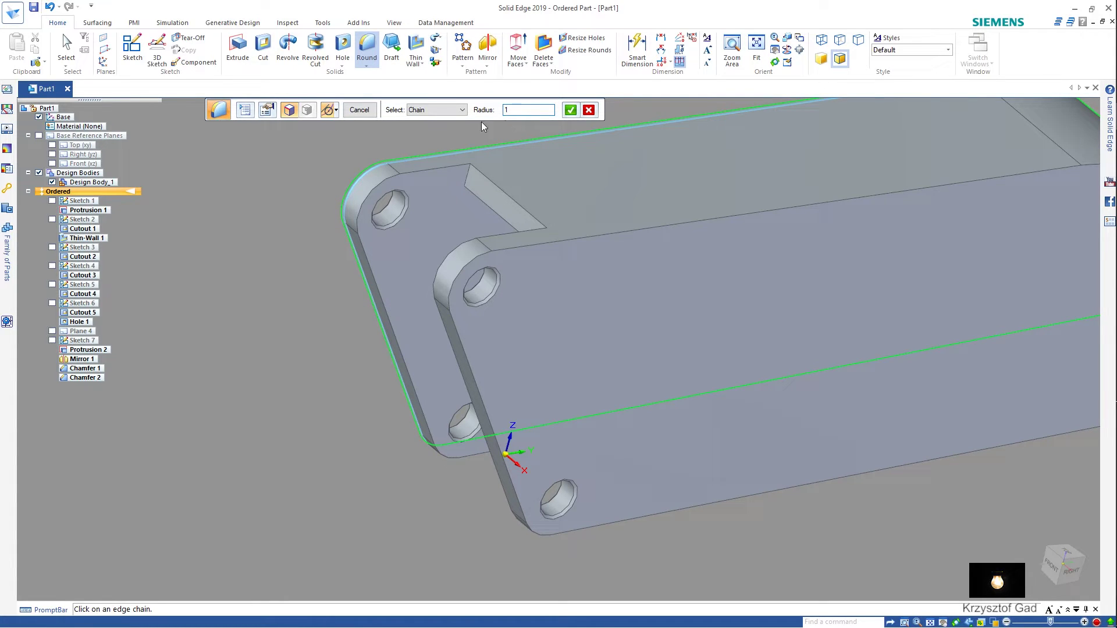
{"action": "left_click", "coordinate": [529, 245]}
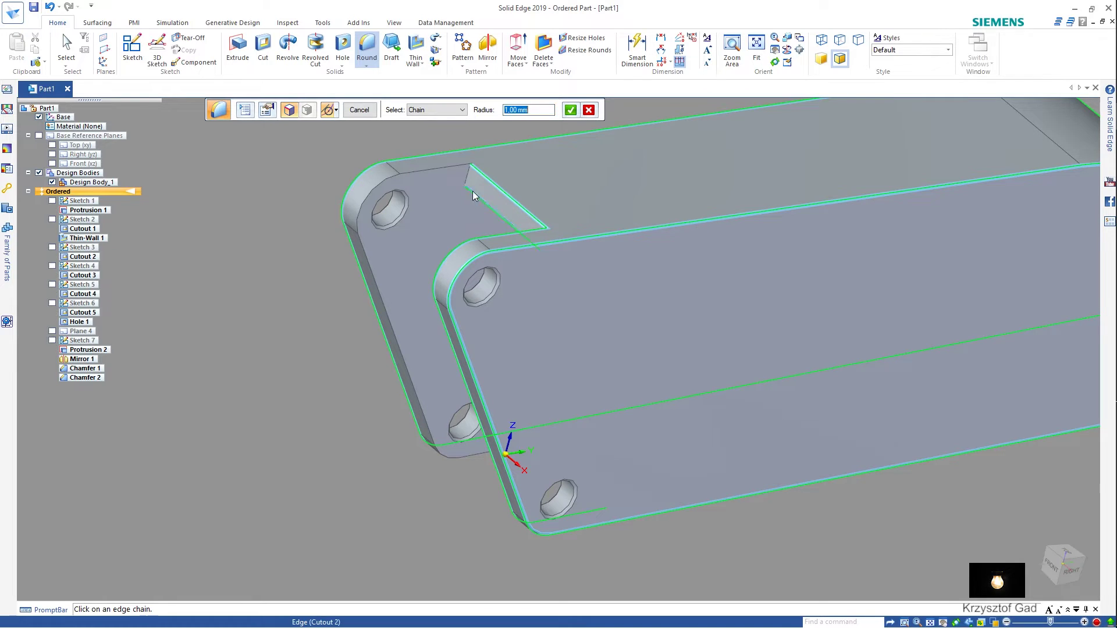
{"action": "mouse_move", "coordinate": [441, 203]}
{"action": "middle_mouse_down"}
{"action": "mouse_move", "coordinate": [449, 219]}
{"action": "mouse_move", "coordinate": [445, 196]}
{"action": "mouse_move", "coordinate": [336, 448]}
{"action": "mouse_move", "coordinate": [340, 375]}
{"action": "mouse_move", "coordinate": [235, 431]}
{"action": "mouse_move", "coordinate": [206, 407]}
{"action": "middle_mouse_up"}
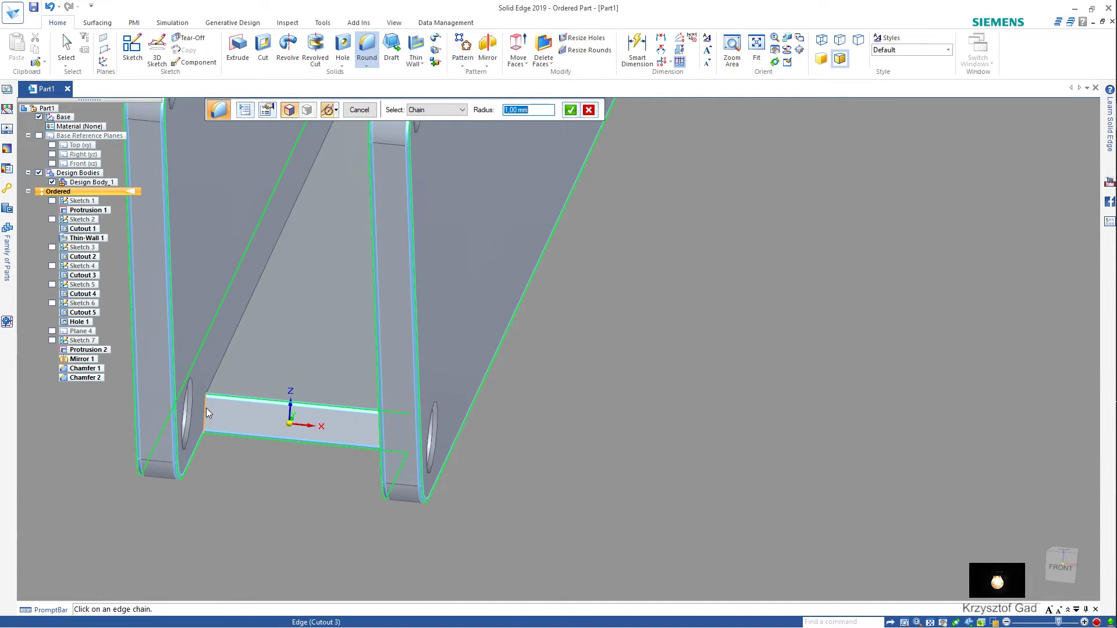
{"action": "mouse_move", "coordinate": [220, 361]}
{"action": "middle_mouse_down"}
{"action": "mouse_move", "coordinate": [333, 420]}
{"action": "mouse_move", "coordinate": [319, 427]}
{"action": "mouse_move", "coordinate": [309, 461]}
{"action": "mouse_move", "coordinate": [329, 380]}
{"action": "middle_mouse_up"}
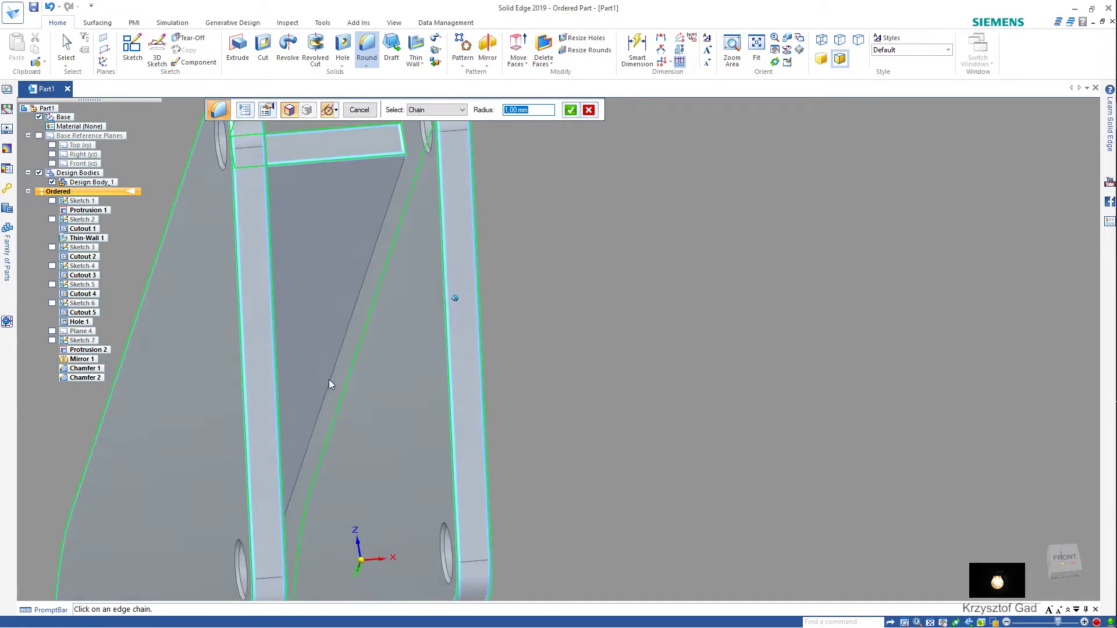
{"action": "mouse_move", "coordinate": [391, 228]}
{"action": "middle_mouse_down"}
{"action": "mouse_move", "coordinate": [260, 305]}
{"action": "mouse_move", "coordinate": [313, 354]}
{"action": "mouse_move", "coordinate": [275, 419]}
{"action": "mouse_move", "coordinate": [285, 338]}
{"action": "middle_mouse_up"}
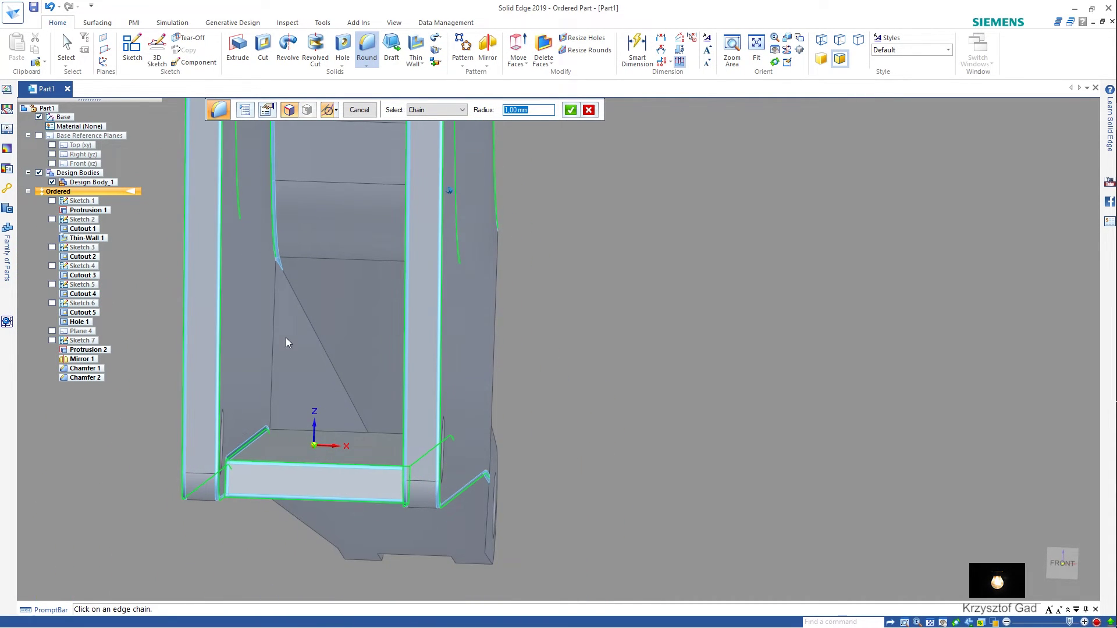
Step: Add the inner-face diagonal, bottom, top and end-arc arm edge chains to the 1 mm round
{"action": "left_click", "coordinate": [307, 316]}
{"action": "mouse_move", "coordinate": [326, 376]}
{"action": "middle_mouse_down"}
{"action": "mouse_move", "coordinate": [346, 362]}
{"action": "mouse_move", "coordinate": [295, 187]}
{"action": "mouse_move", "coordinate": [352, 271]}
{"action": "mouse_move", "coordinate": [300, 264]}
{"action": "mouse_move", "coordinate": [273, 241]}
{"action": "mouse_move", "coordinate": [325, 459]}
{"action": "middle_mouse_up"}
{"action": "left_click", "coordinate": [324, 462]}
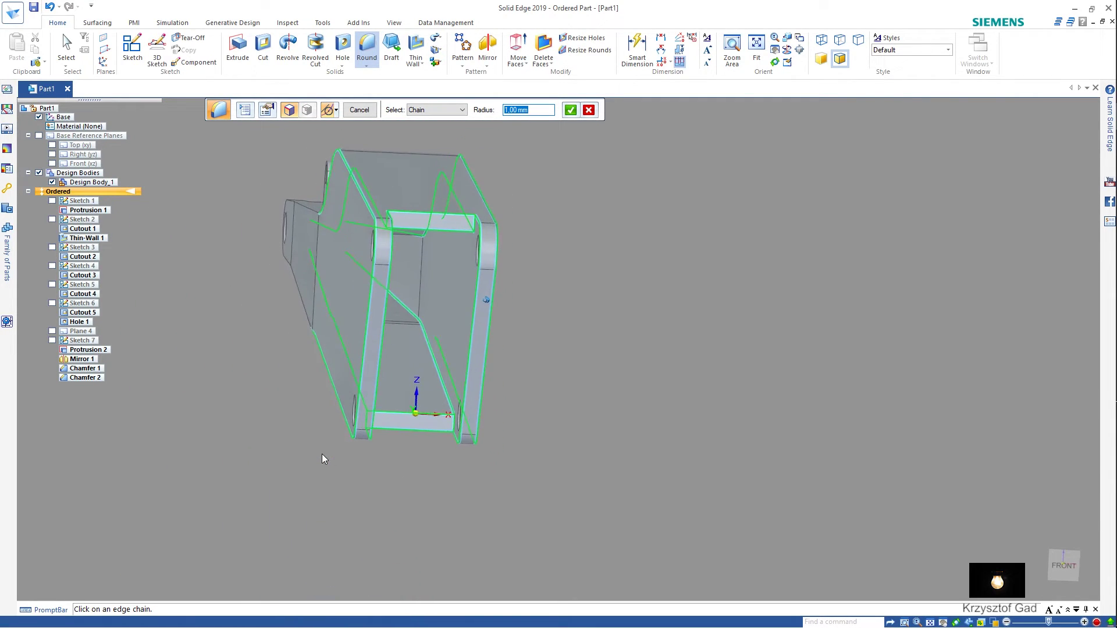
{"action": "left_click", "coordinate": [518, 335]}
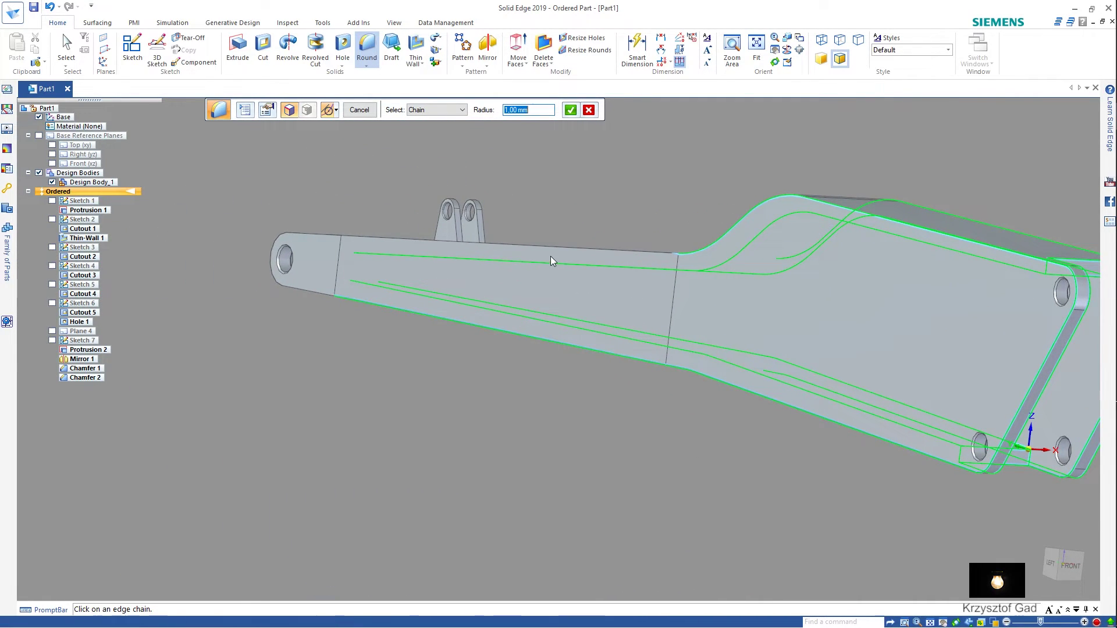
{"action": "left_click", "coordinate": [325, 237]}
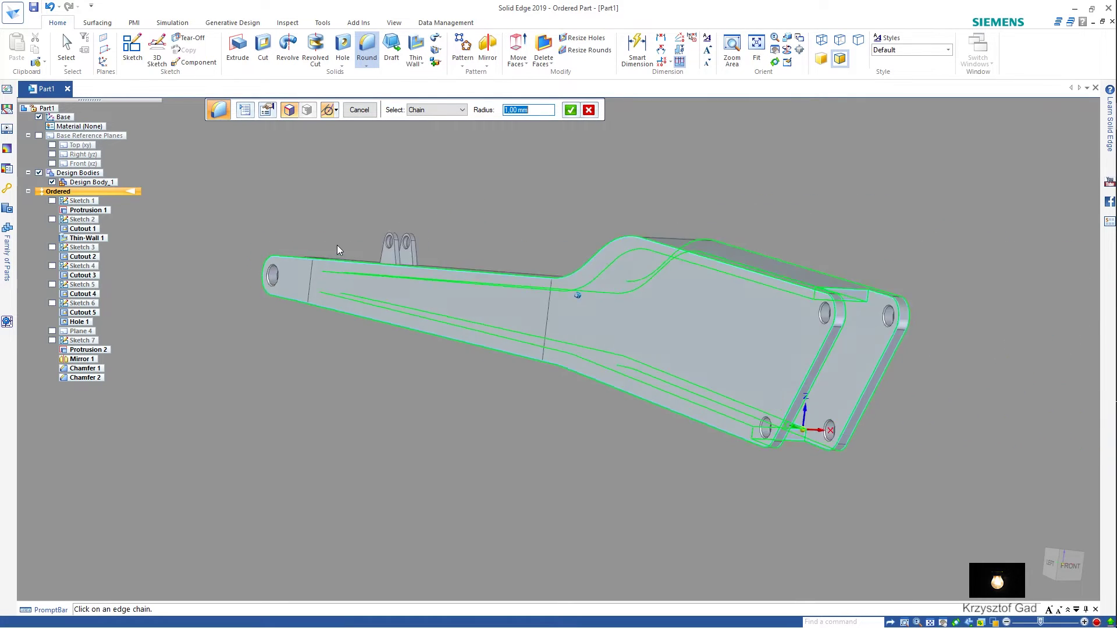
{"action": "middle_click_drag", "start_coordinate": [327, 236], "coordinate": [421, 292]}
{"action": "mouse_move", "coordinate": [430, 356]}
{"action": "middle_mouse_down"}
{"action": "mouse_move", "coordinate": [540, 345]}
{"action": "mouse_move", "coordinate": [530, 338]}
{"action": "middle_mouse_up"}
{"action": "mouse_move", "coordinate": [489, 281]}
{"action": "middle_mouse_down"}
{"action": "mouse_move", "coordinate": [488, 316]}
{"action": "mouse_move", "coordinate": [438, 344]}
{"action": "mouse_move", "coordinate": [281, 324]}
{"action": "middle_mouse_up"}
Step: Add the inner lug's edge chain and accept the 1 mm round
{"action": "left_click", "coordinate": [299, 261]}
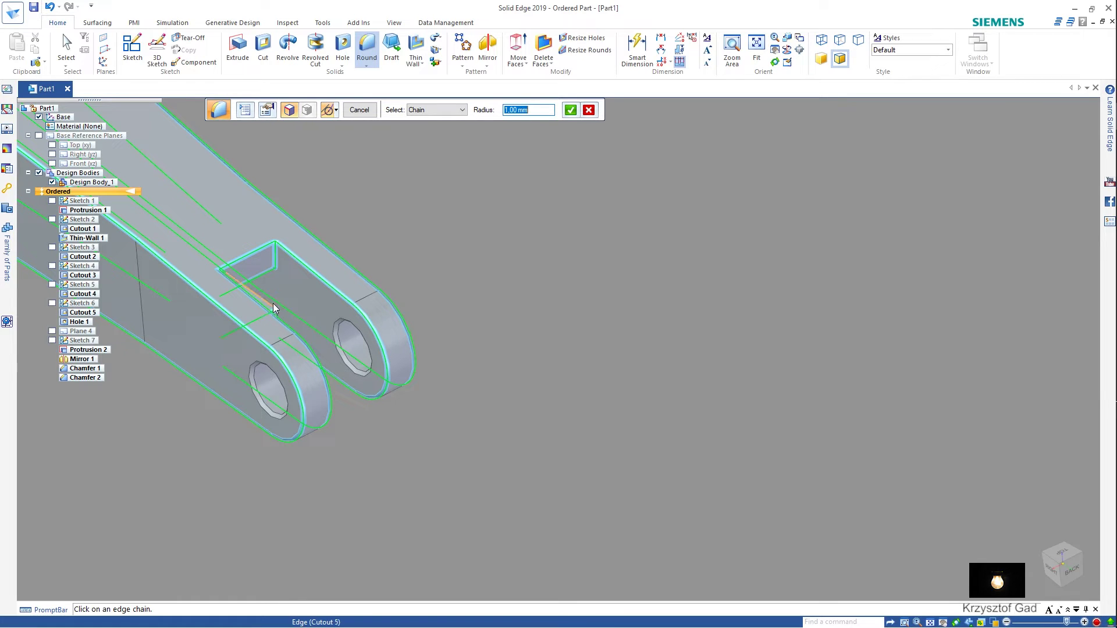
{"action": "mouse_move", "coordinate": [274, 311]}
{"action": "middle_mouse_down"}
{"action": "mouse_move", "coordinate": [243, 357]}
{"action": "mouse_move", "coordinate": [315, 394]}
{"action": "mouse_move", "coordinate": [294, 414]}
{"action": "mouse_move", "coordinate": [393, 296]}
{"action": "middle_mouse_up"}
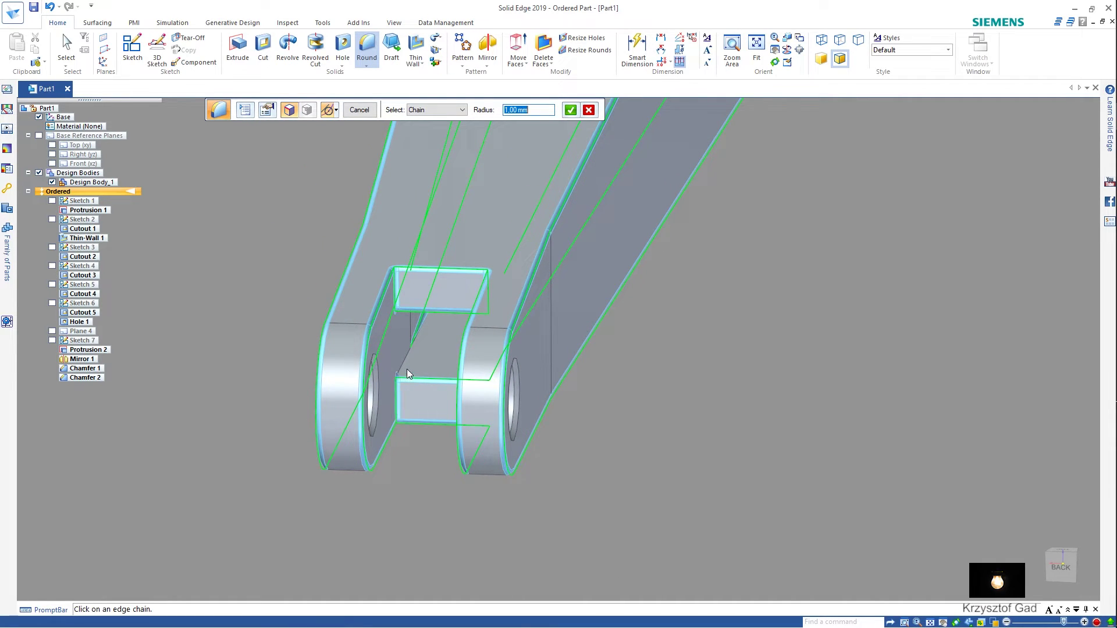
{"action": "mouse_move", "coordinate": [406, 362]}
{"action": "middle_mouse_down"}
{"action": "mouse_move", "coordinate": [455, 391]}
{"action": "mouse_move", "coordinate": [470, 439]}
{"action": "mouse_move", "coordinate": [423, 438]}
{"action": "mouse_move", "coordinate": [465, 320]}
{"action": "mouse_move", "coordinate": [421, 369]}
{"action": "mouse_move", "coordinate": [354, 328]}
{"action": "middle_mouse_up"}
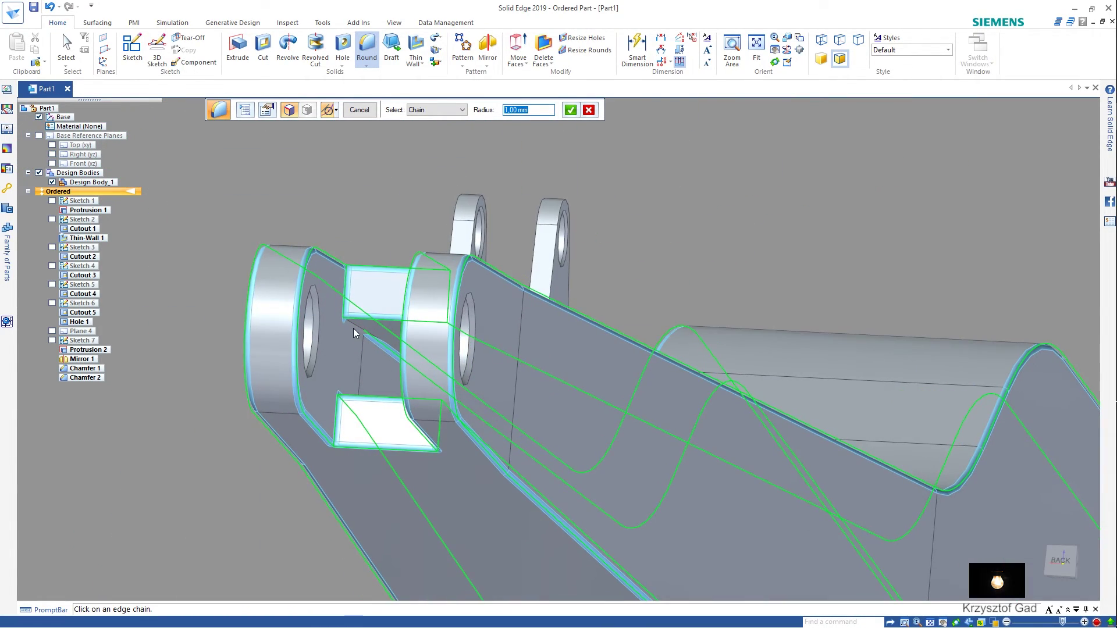
{"action": "key", "text": "ctrl+i"}
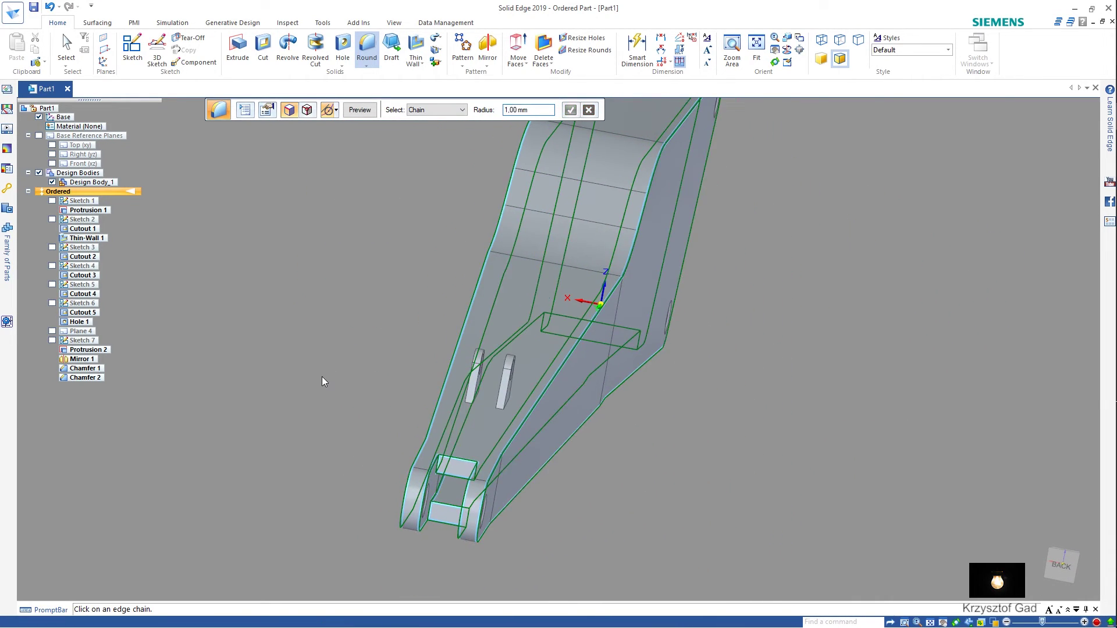
{"action": "type", "text": "2"}
{"action": "key", "text": "Return"}
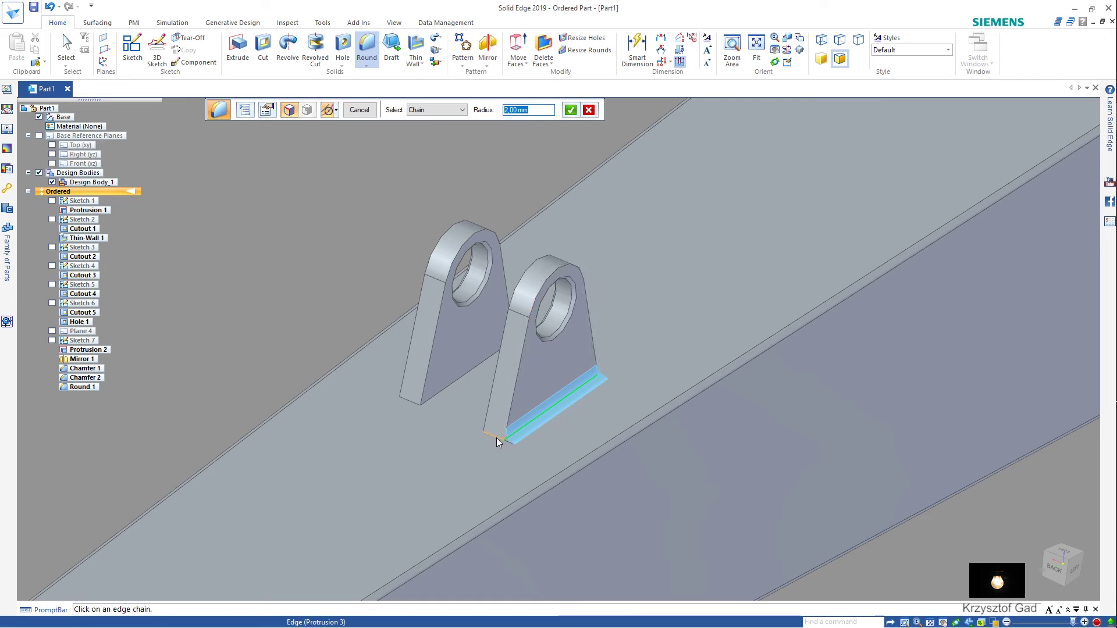
Step: Fillet the base edges of both top lugs with a 2 mm round and finish the feature
{"action": "left_click", "coordinate": [415, 403]}
{"action": "mouse_move", "coordinate": [491, 392]}
{"action": "middle_mouse_down"}
{"action": "mouse_move", "coordinate": [578, 431]}
{"action": "mouse_move", "coordinate": [655, 413]}
{"action": "mouse_move", "coordinate": [584, 420]}
{"action": "middle_mouse_up"}
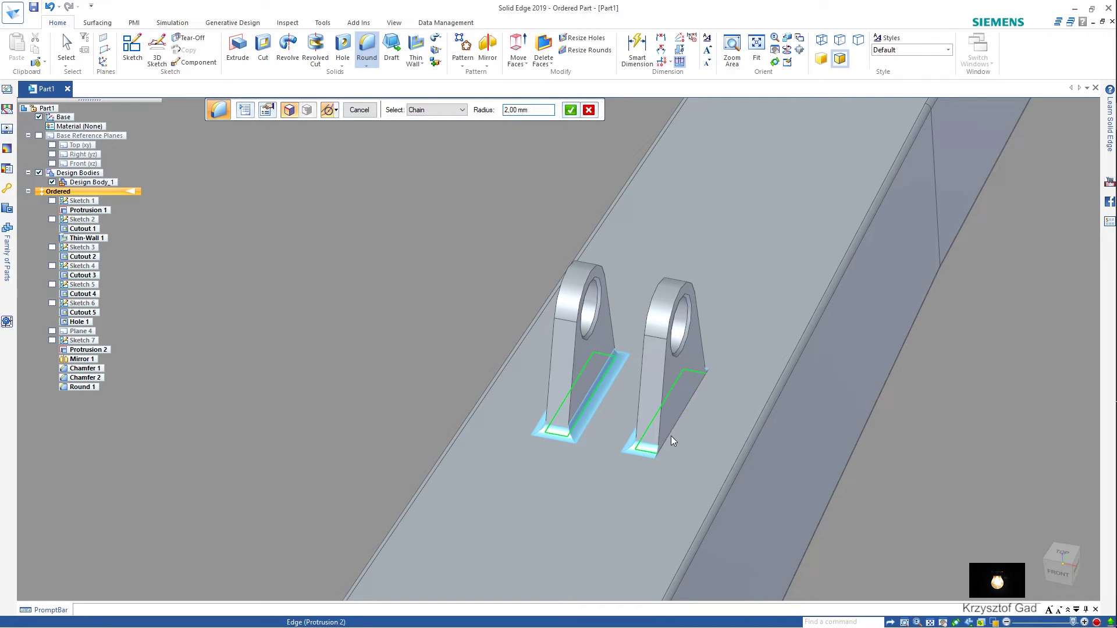
{"action": "scroll", "coordinate": [672, 435], "scroll_direction": "down", "scroll_amount": 5}
{"action": "key", "text": "Return"}
{"action": "middle_click_drag", "start_coordinate": [801, 449], "coordinate": [363, 114]}
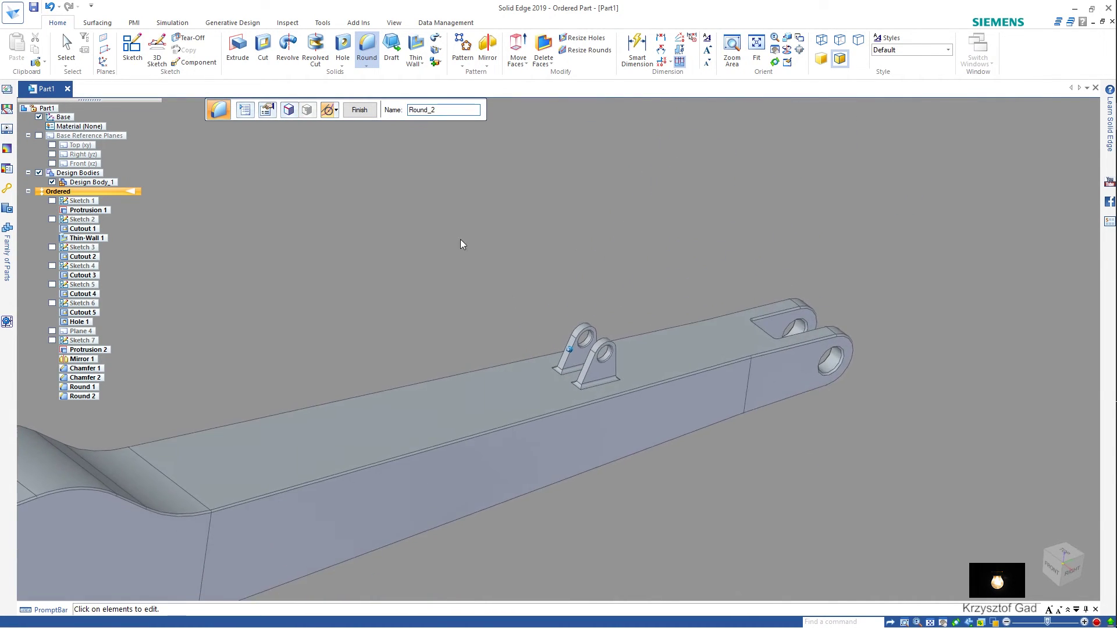
{"action": "left_click", "coordinate": [363, 113]}
{"action": "key", "text": "ctrl+f"}
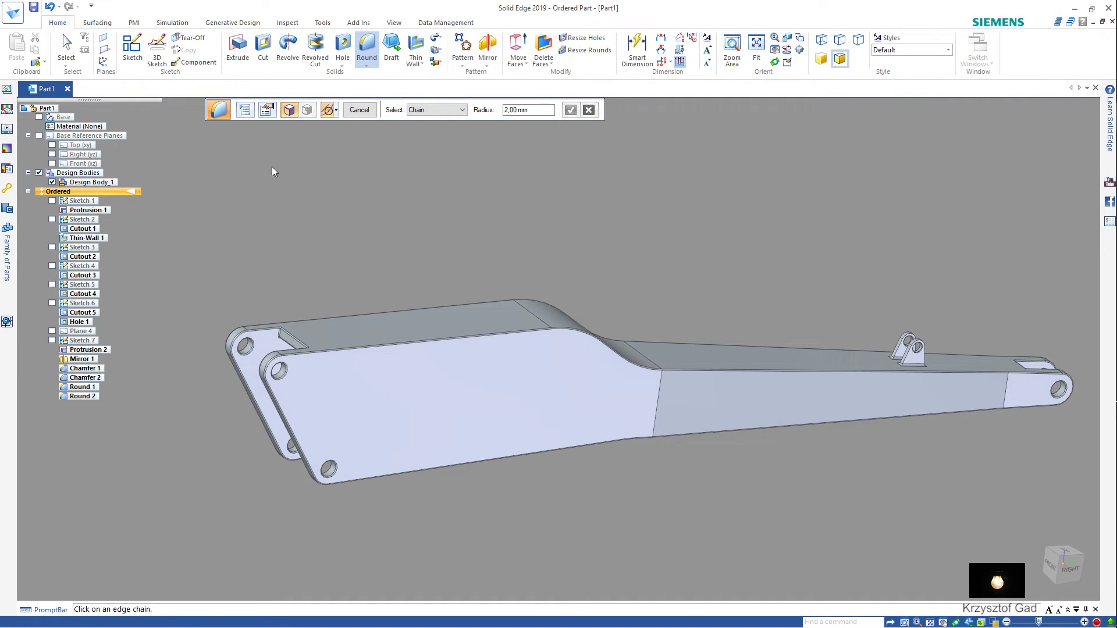
Step: Set the part's material to Steel
{"action": "left_click", "coordinate": [349, 113]}
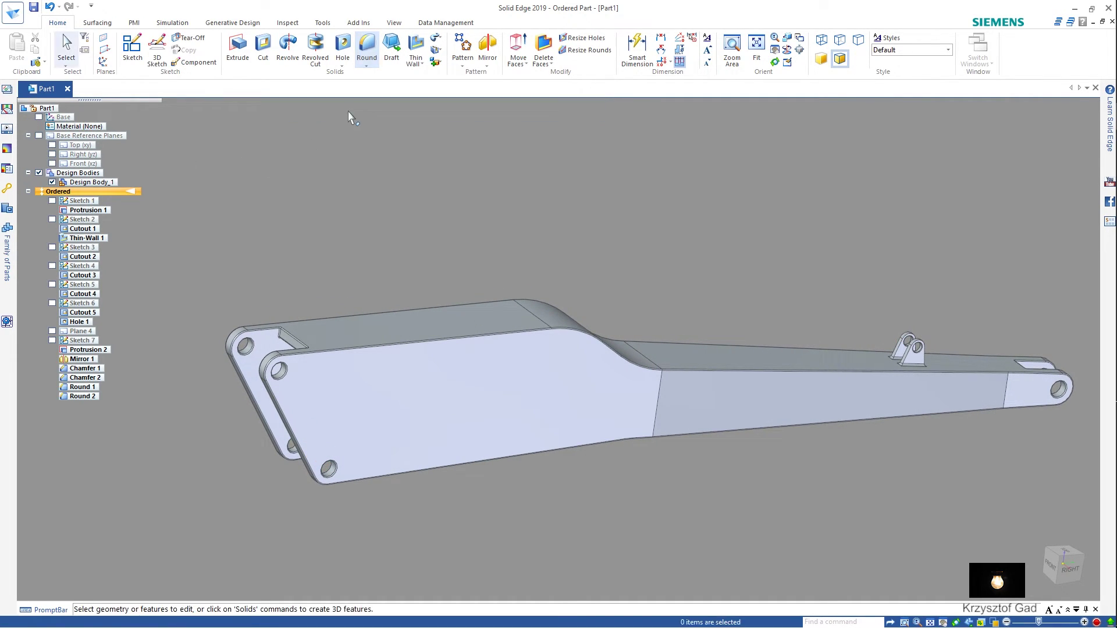
{"action": "right_click", "coordinate": [92, 131]}
{"action": "left_click", "coordinate": [148, 156]}
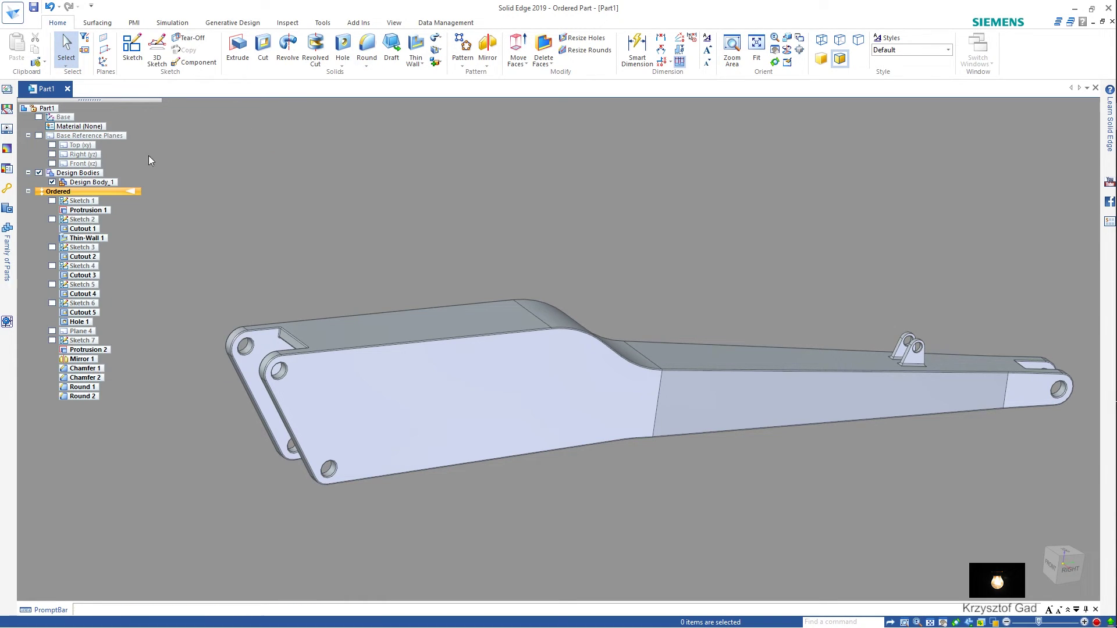
Step: Paint the whole arm with the Steel (red hot) style using Part Painter
{"action": "left_click", "coordinate": [394, 23]}
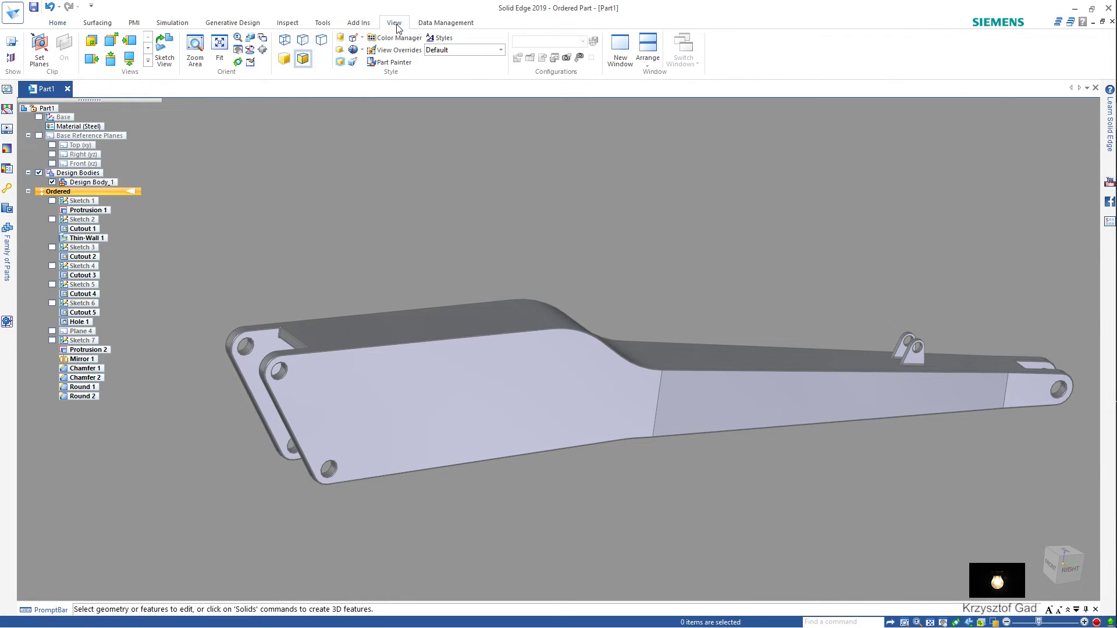
{"action": "left_click", "coordinate": [398, 67]}
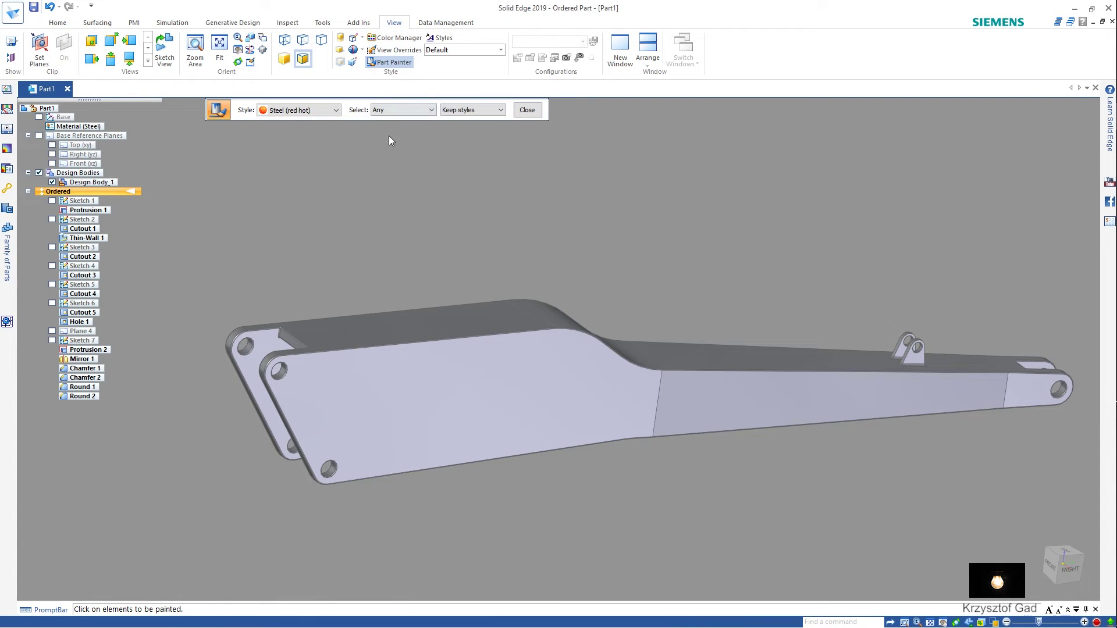
{"action": "left_click", "coordinate": [390, 322]}
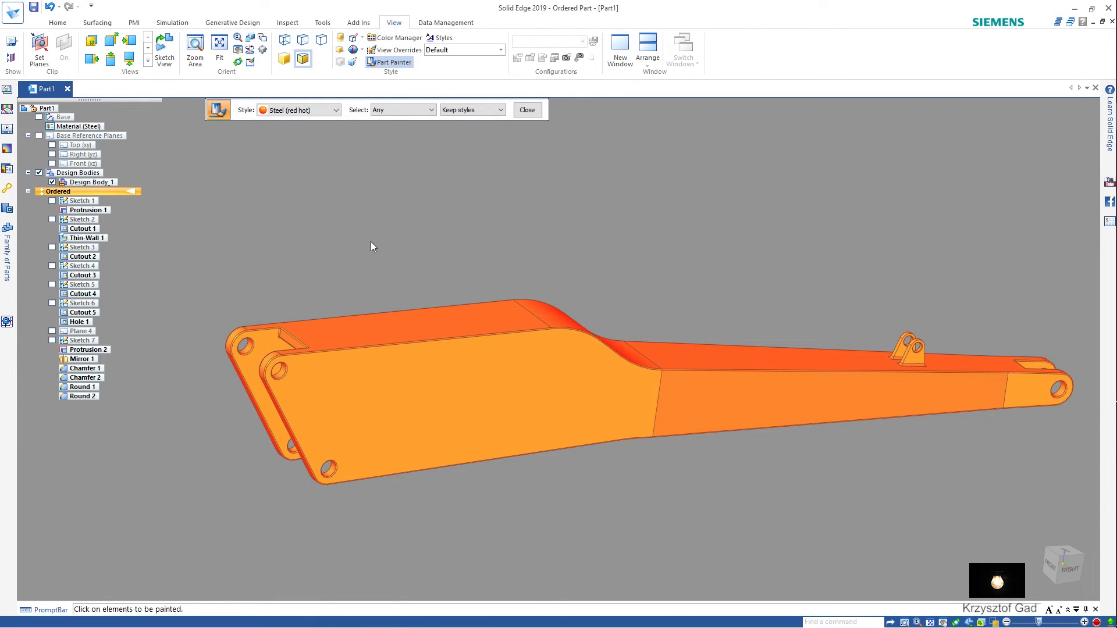
{"action": "left_click", "coordinate": [529, 111]}
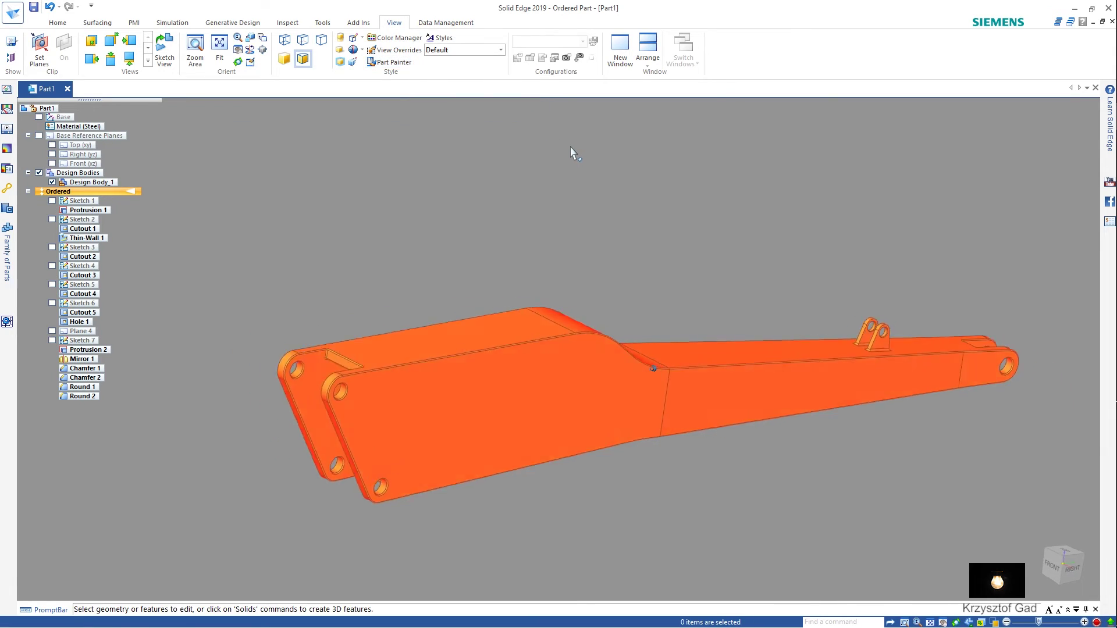
{"action": "key", "text": "ctrl+f"}
{"action": "key", "text": "ctrl+i"}
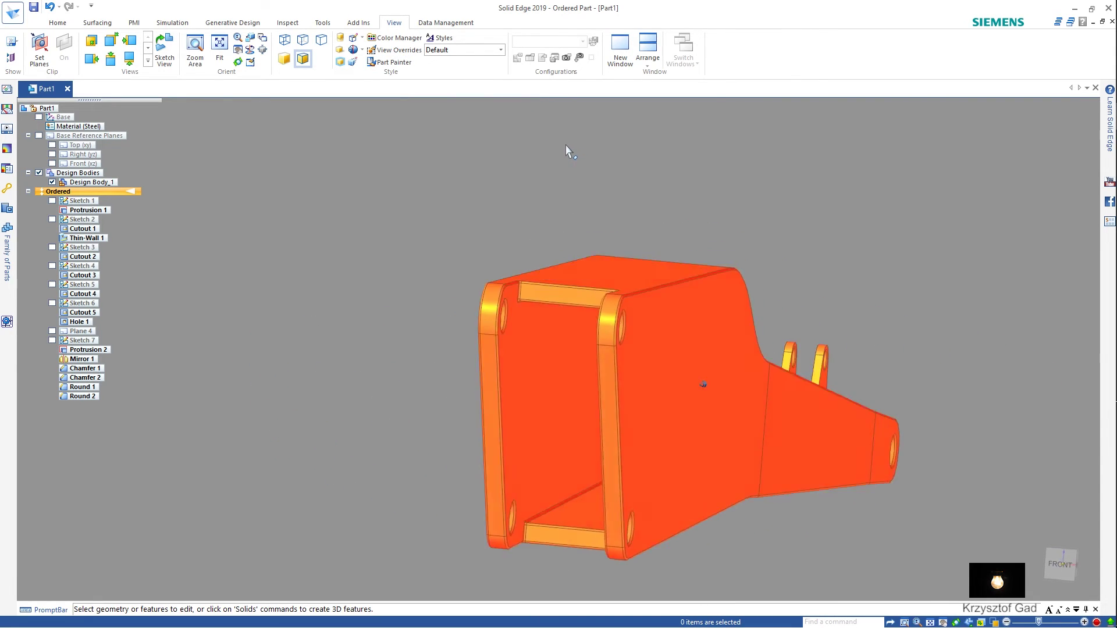
{"action": "key", "text": "ctrl+t"}
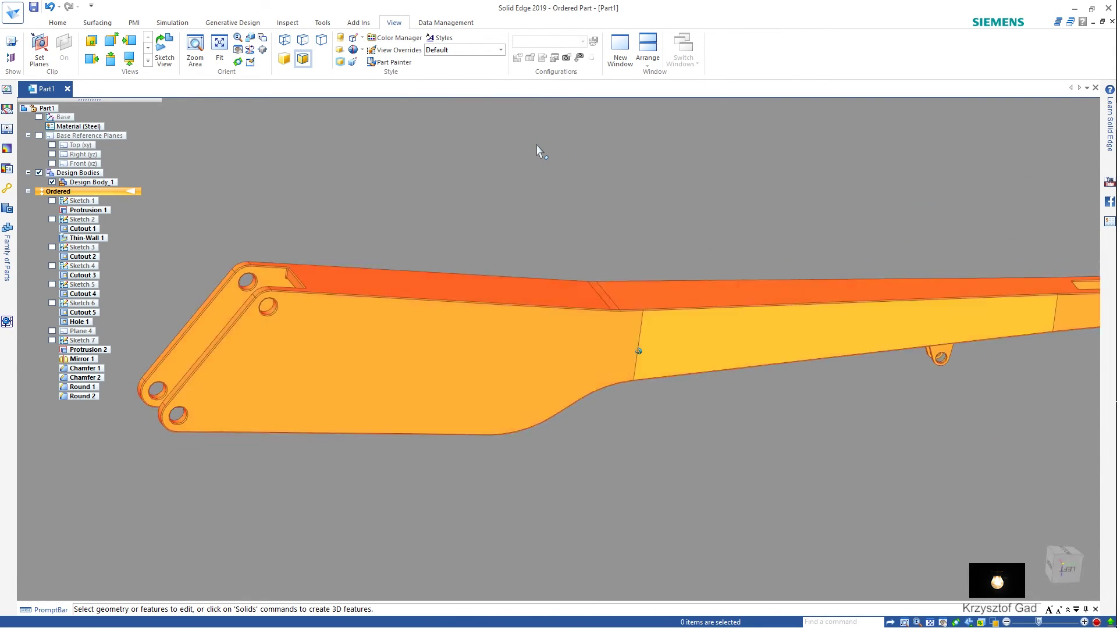
{"action": "key", "text": "ctrl+j"}
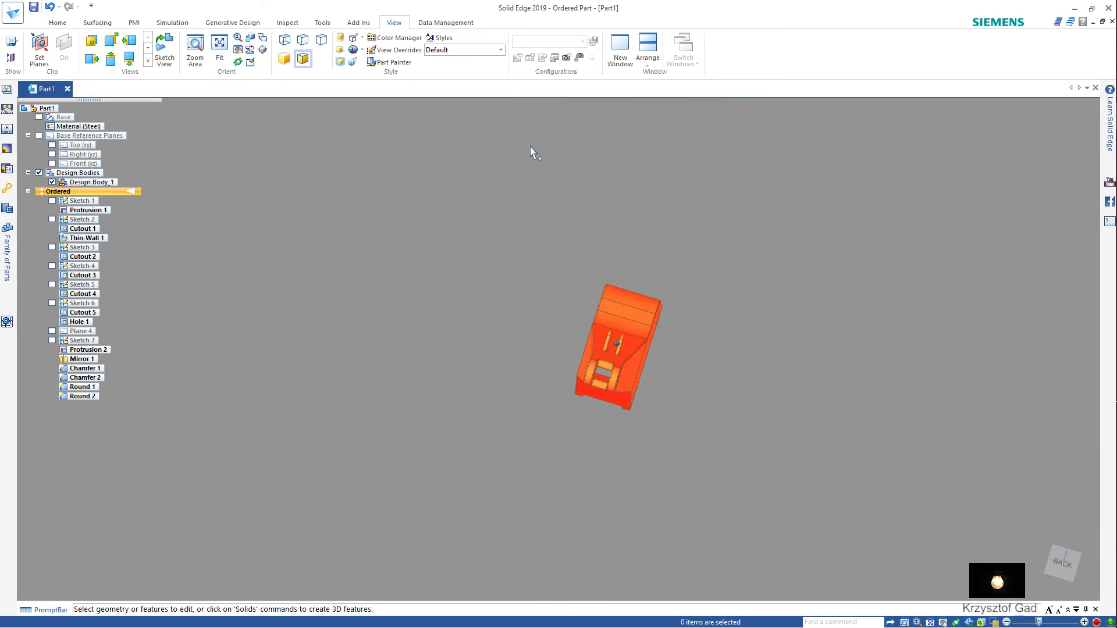
{"action": "key", "text": "ctrl+m"}
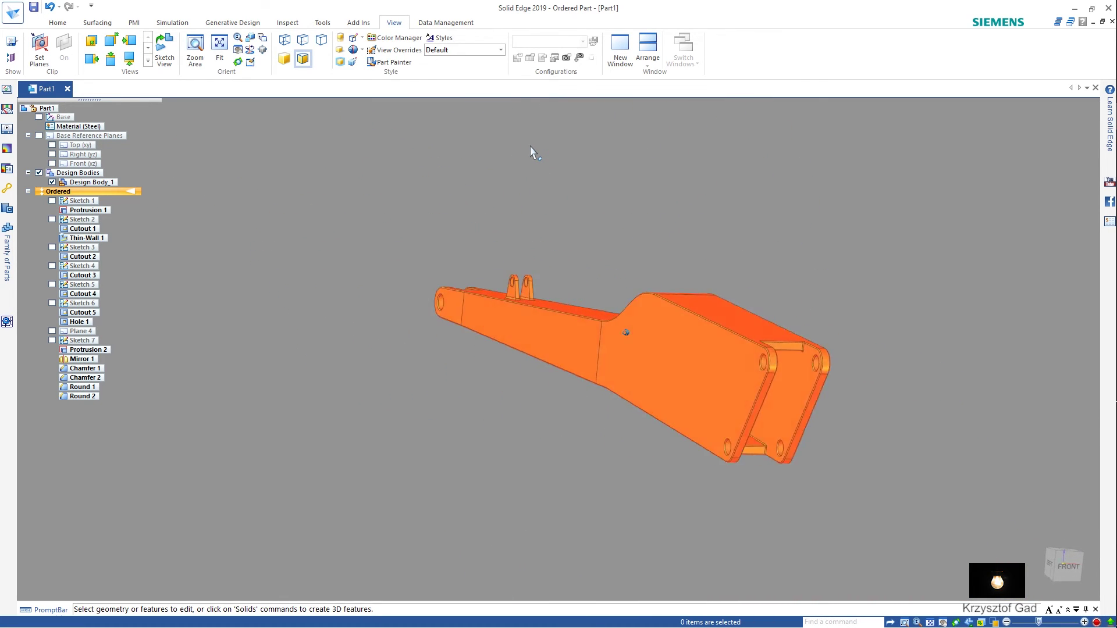